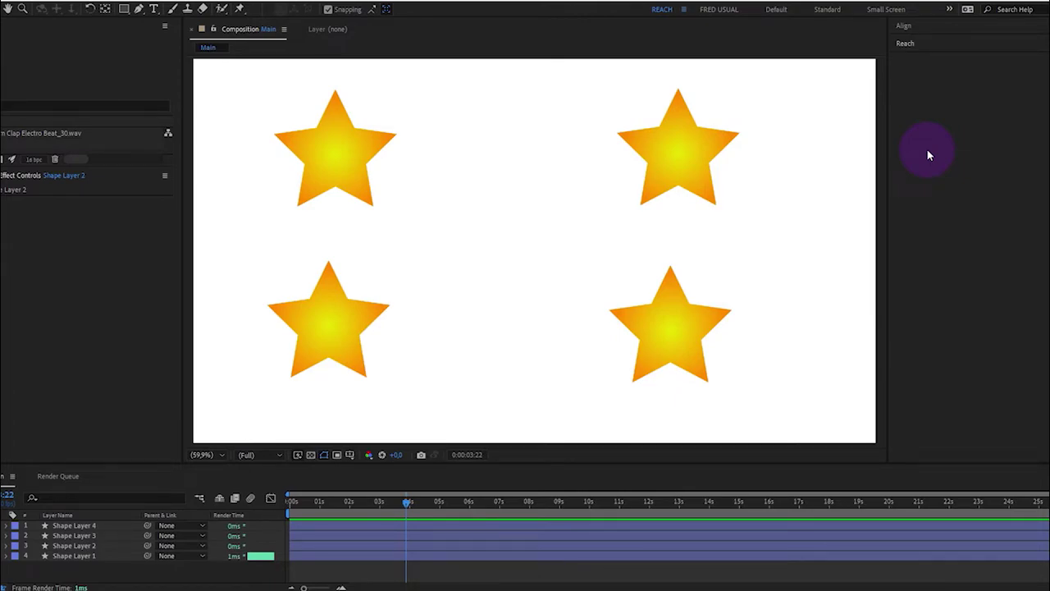
# Expand the Reach extension panel to show its search, align and easing overview
pyautogui.click(937, 48)
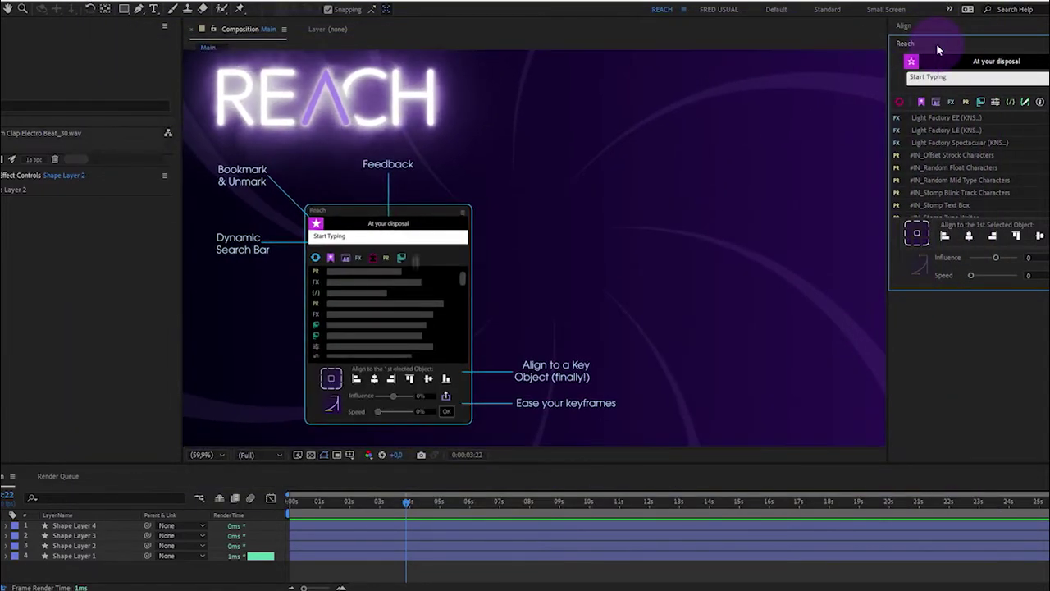
# Browse Reach's 156 native After Effects commands, then switch to its 53 utilities
pyautogui.click(935, 103)
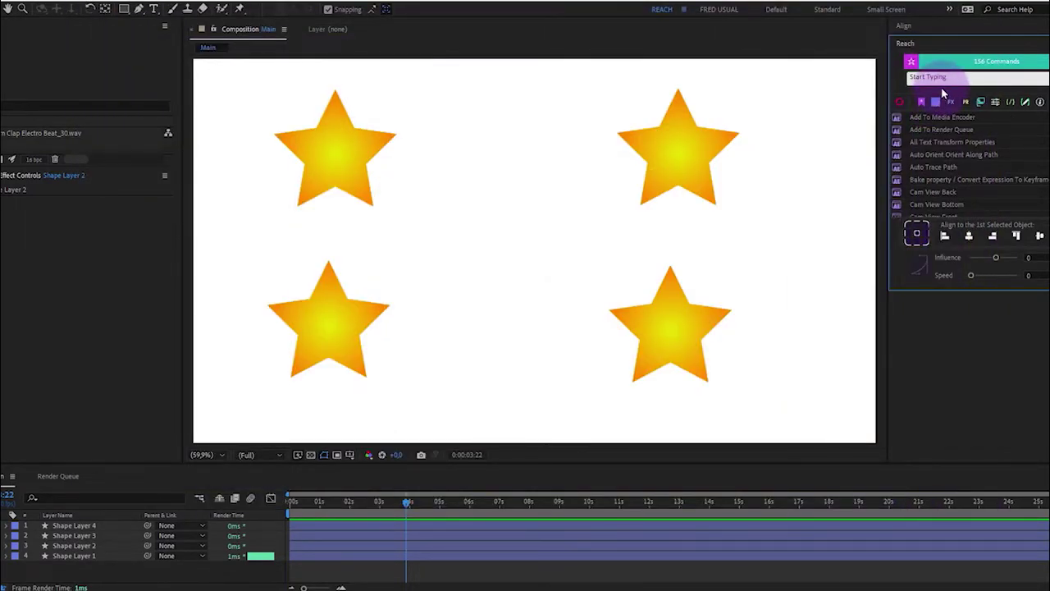
pyautogui.scroll(-10, 966, 175)
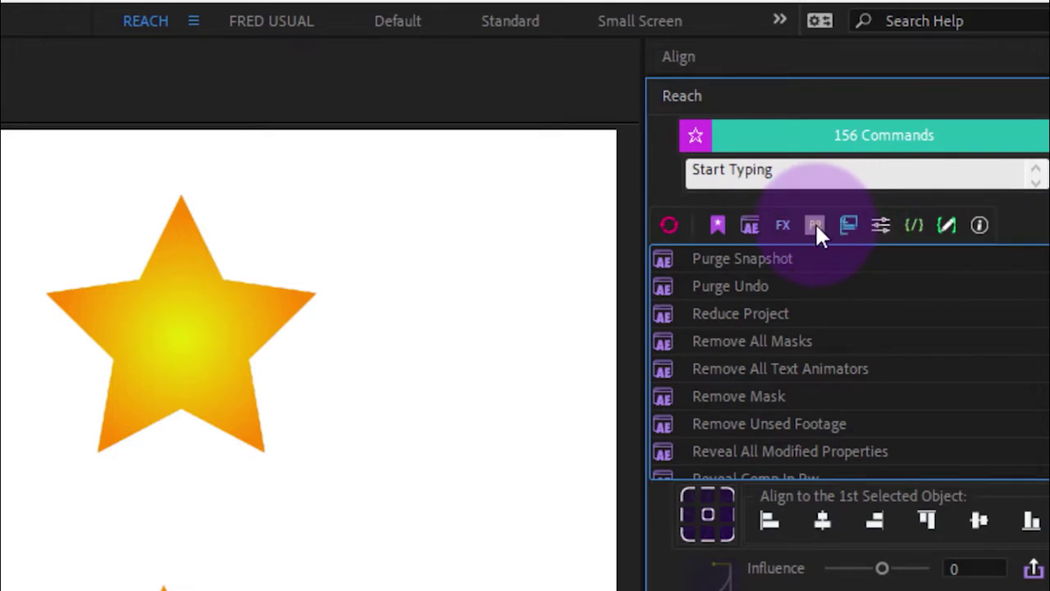
pyautogui.click(884, 225)
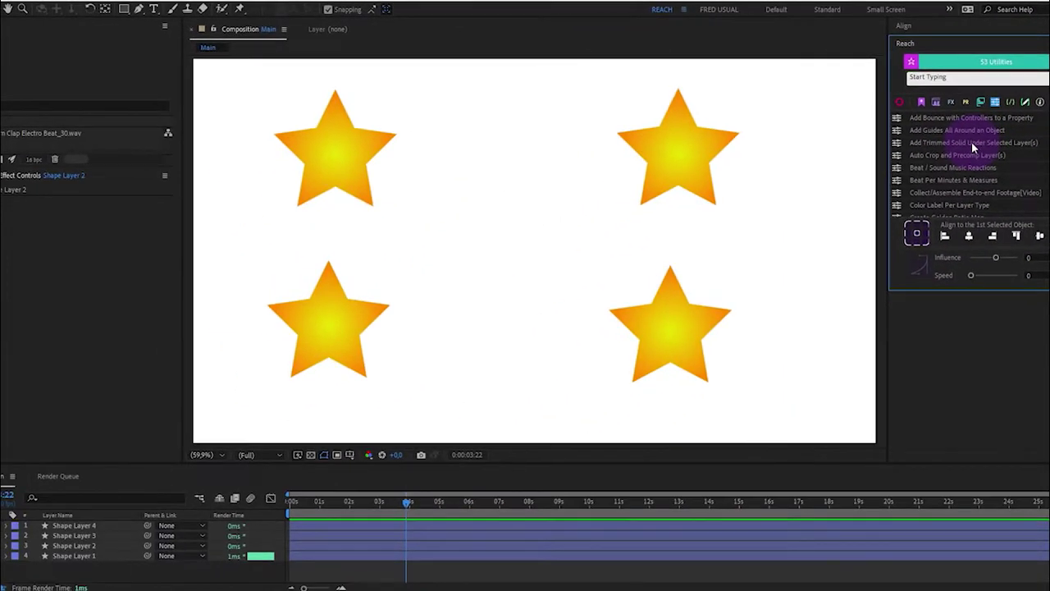
# Auto-crop and precompose the top-right star as Shape Layer 2-cropped, then browse Reach's 46 expressions
pyautogui.click(683, 156)
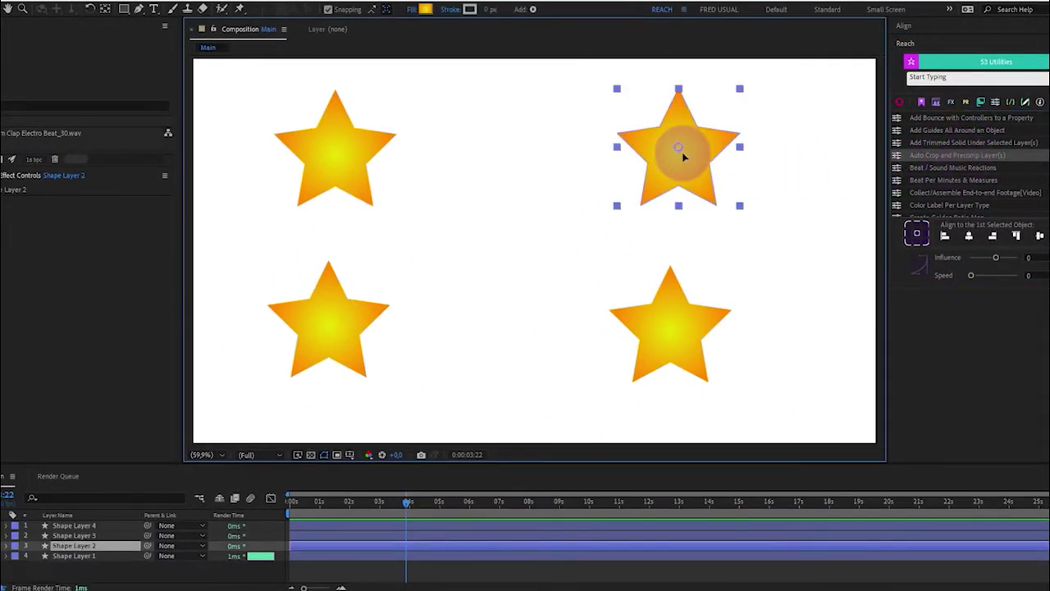
pyautogui.click(996, 158)
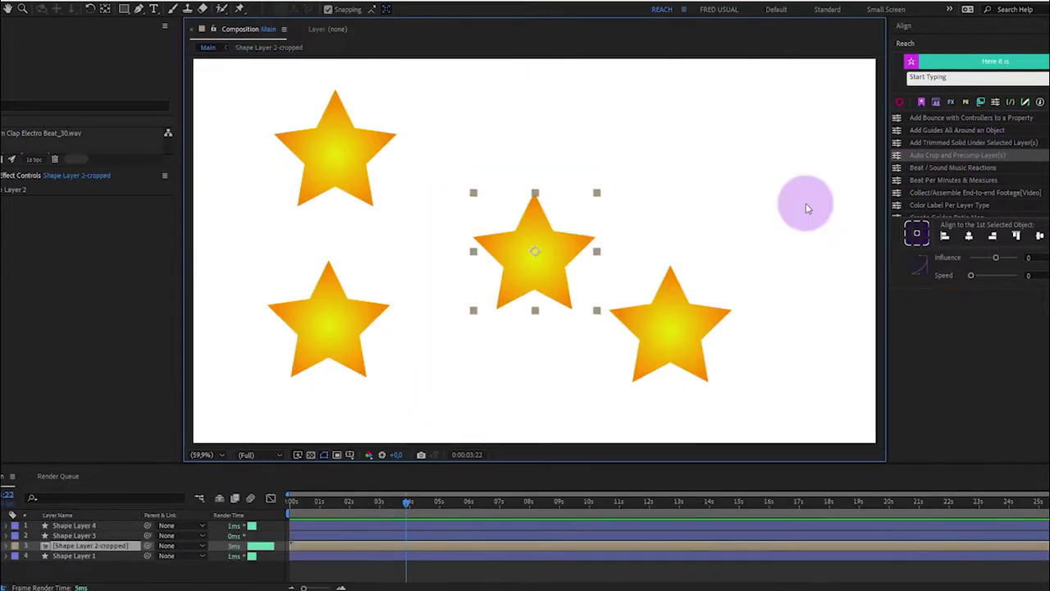
pyautogui.click(1010, 103)
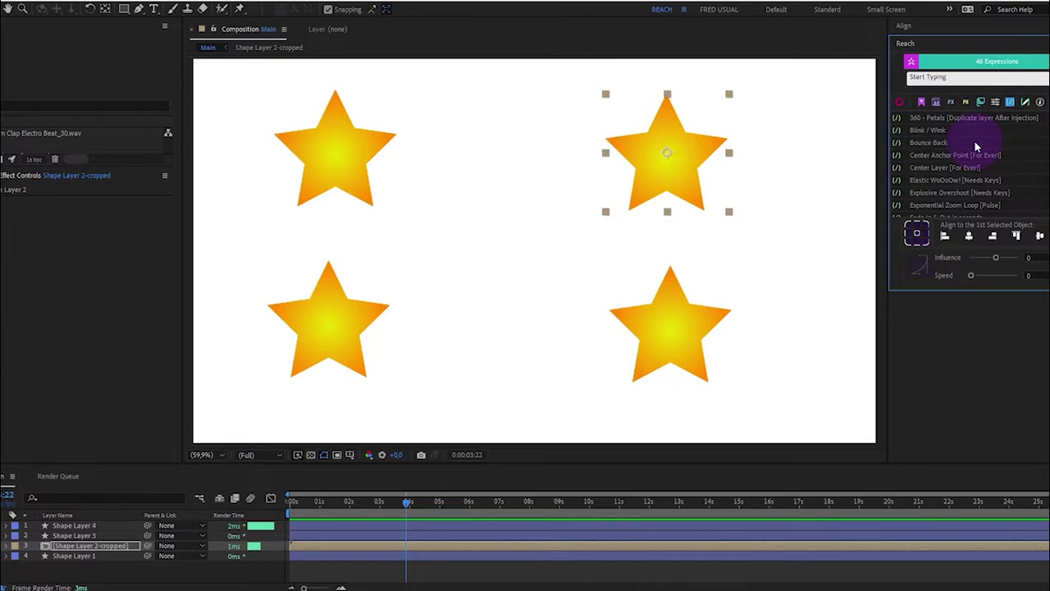
pyautogui.scroll(-5, 976, 146)
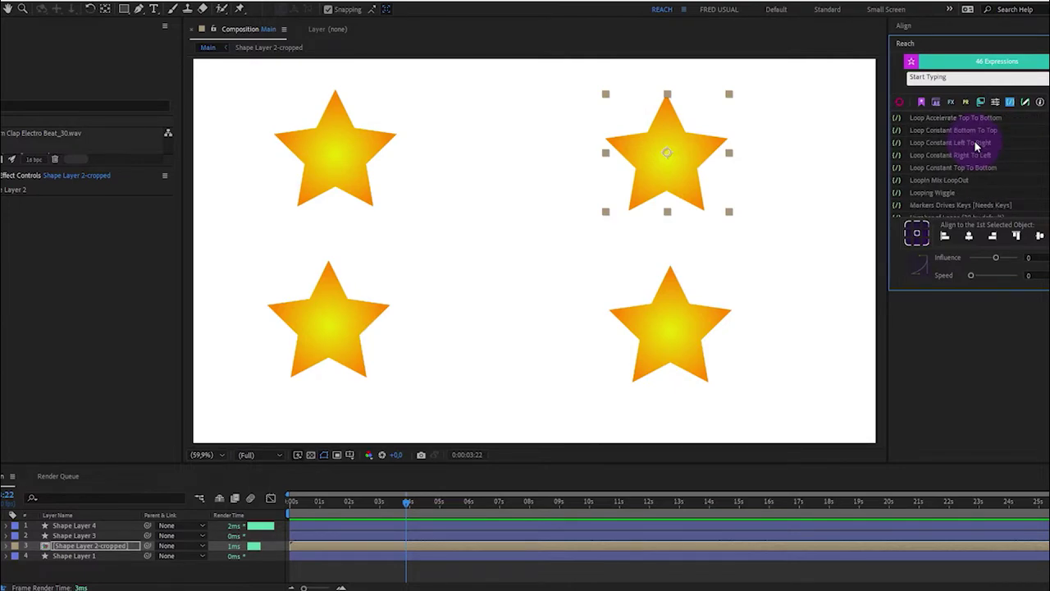
pyautogui.click(1024, 102)
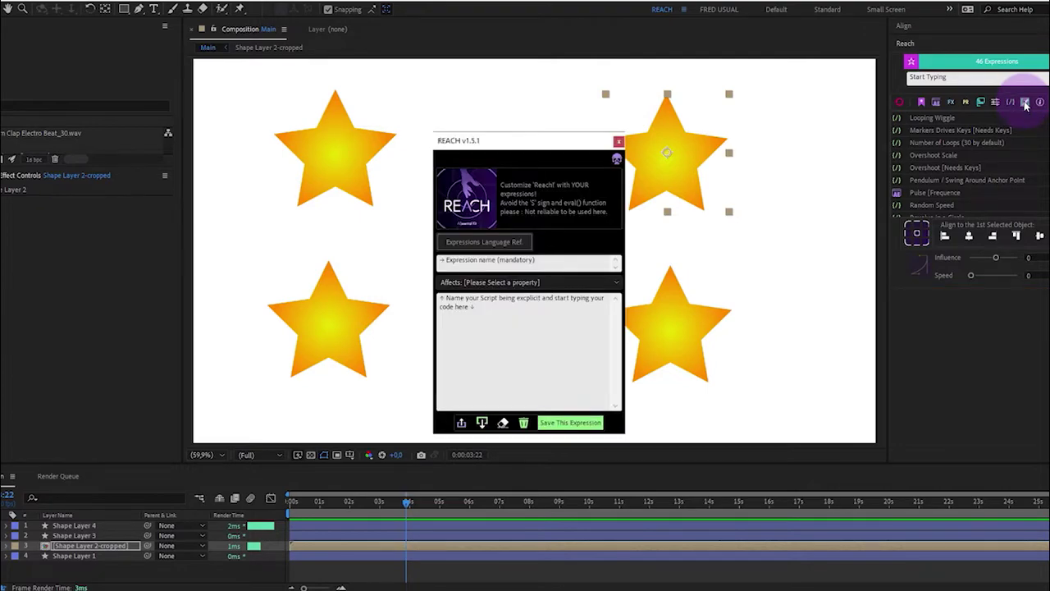
pyautogui.moveTo(571, 149); pyautogui.dragTo(634, 80)
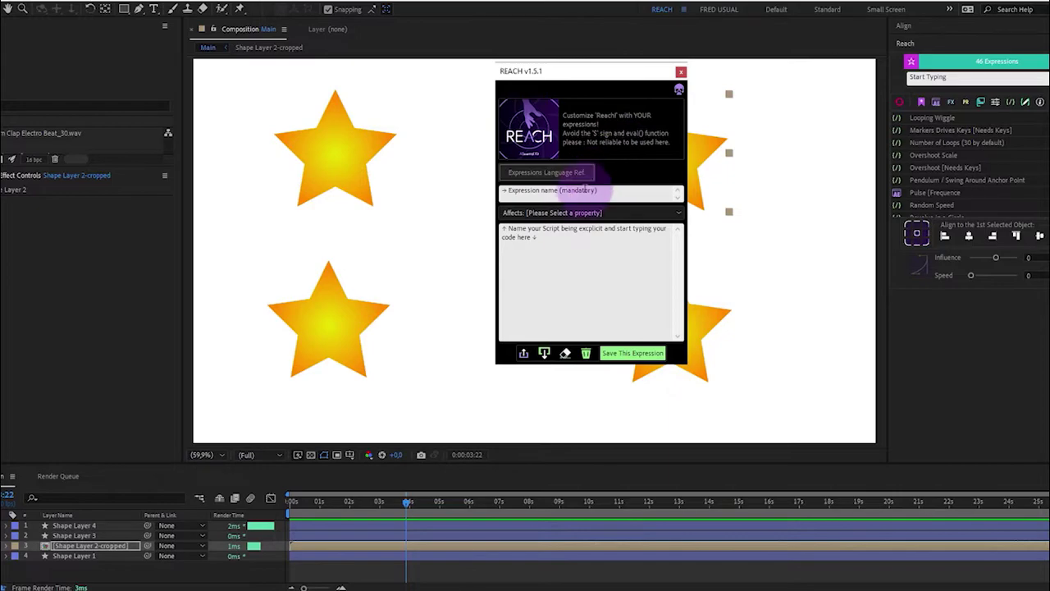
pyautogui.click(551, 179)
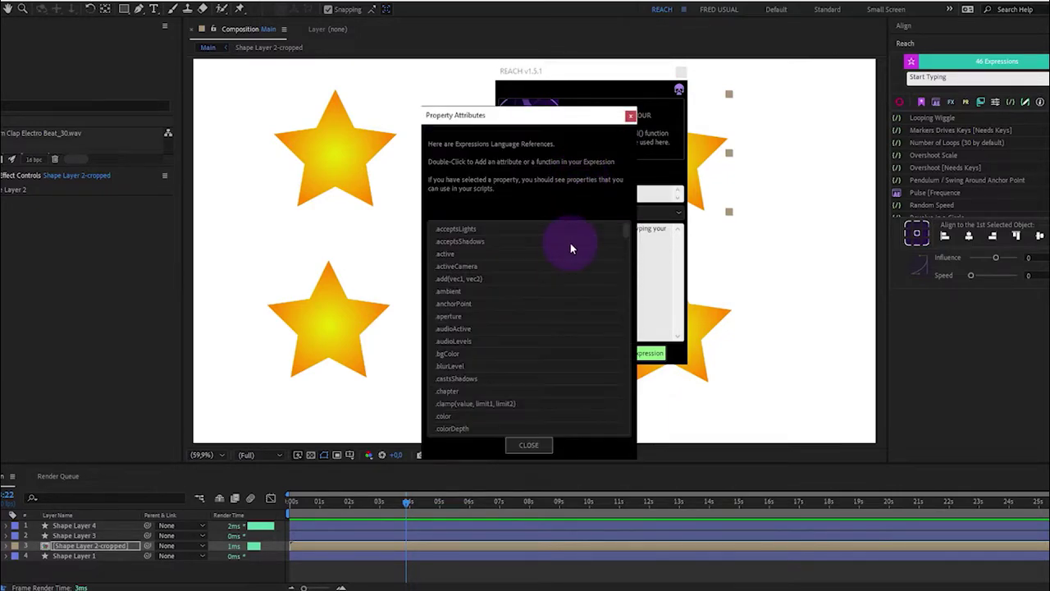
pyautogui.scroll(-7, 556, 267)
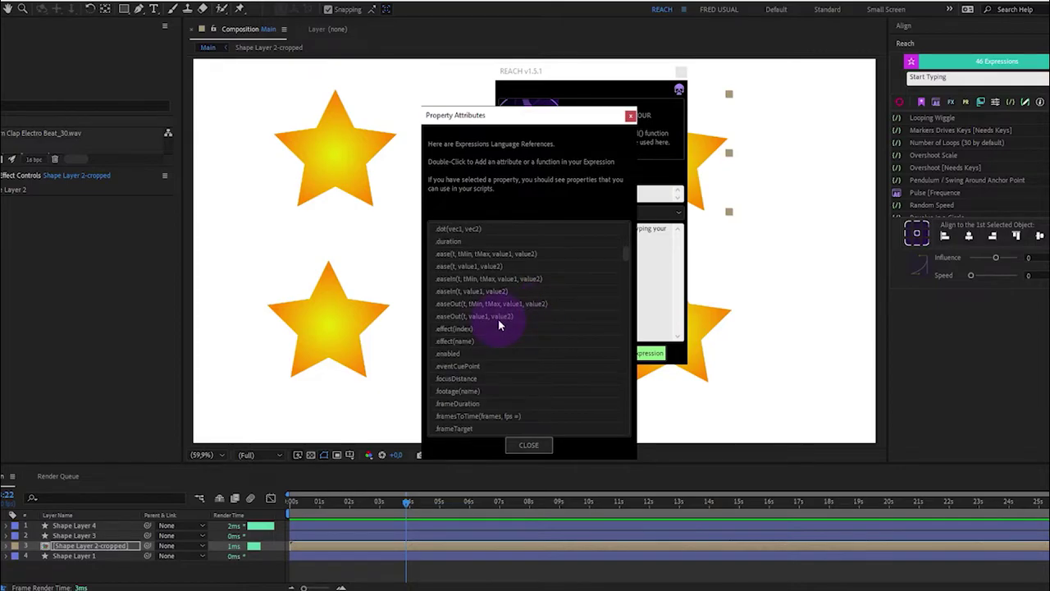
pyautogui.doubleClick(498, 316)
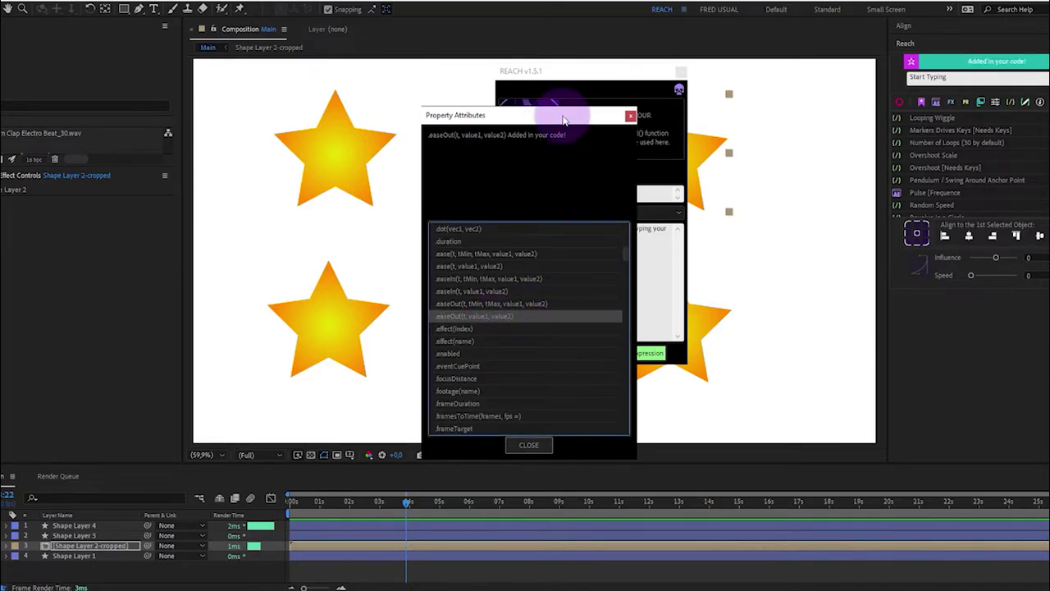
pyautogui.moveTo(570, 120); pyautogui.dragTo(515, 122)
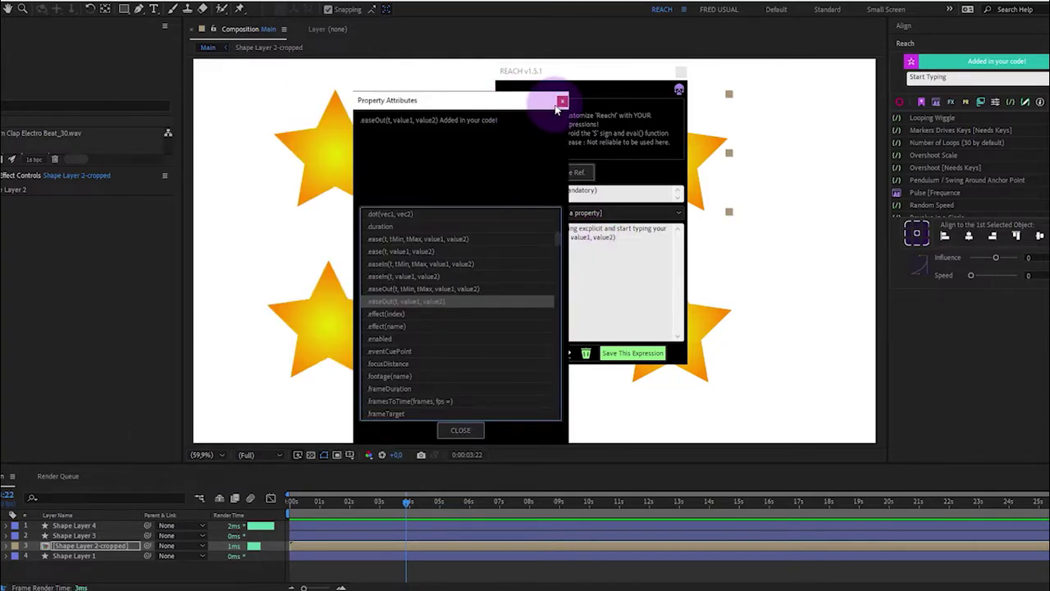
pyautogui.click(563, 101)
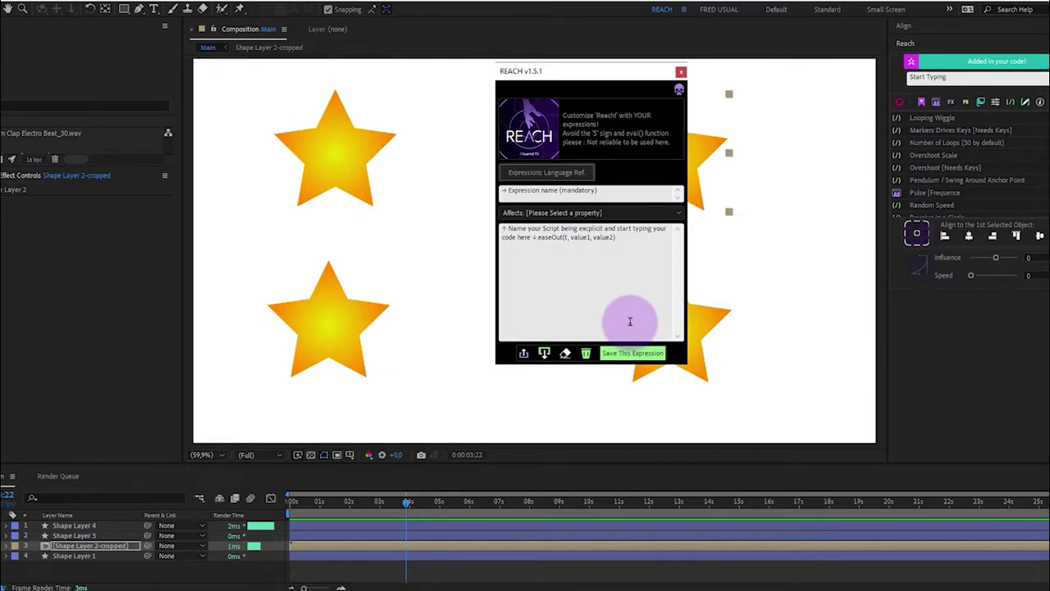
pyautogui.click(681, 71)
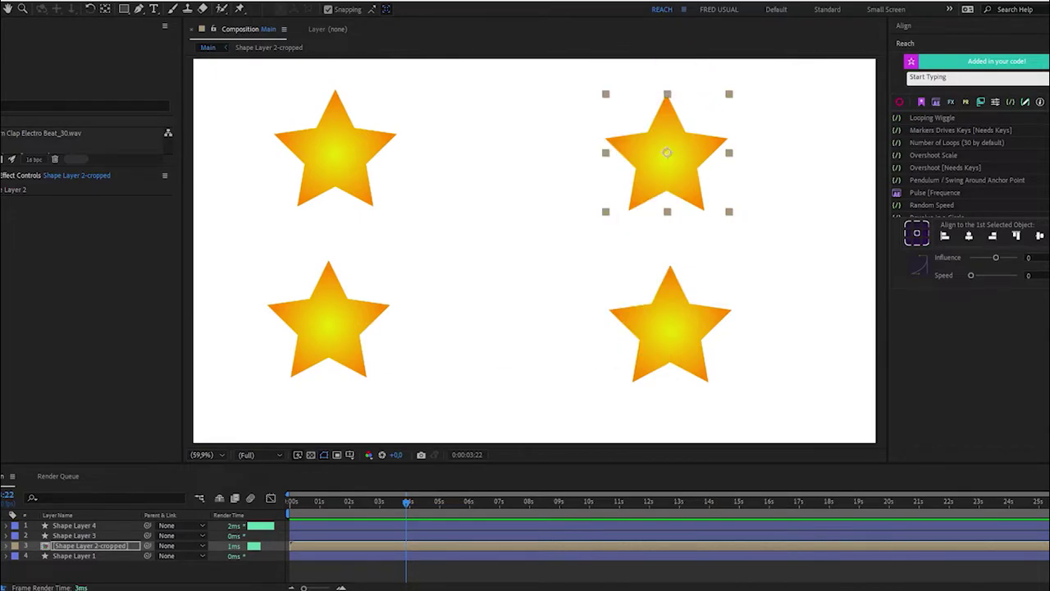
# Move the top-right star's anchor point to its bottom-left corner with Anchor Point Mover
pyautogui.click(917, 237)
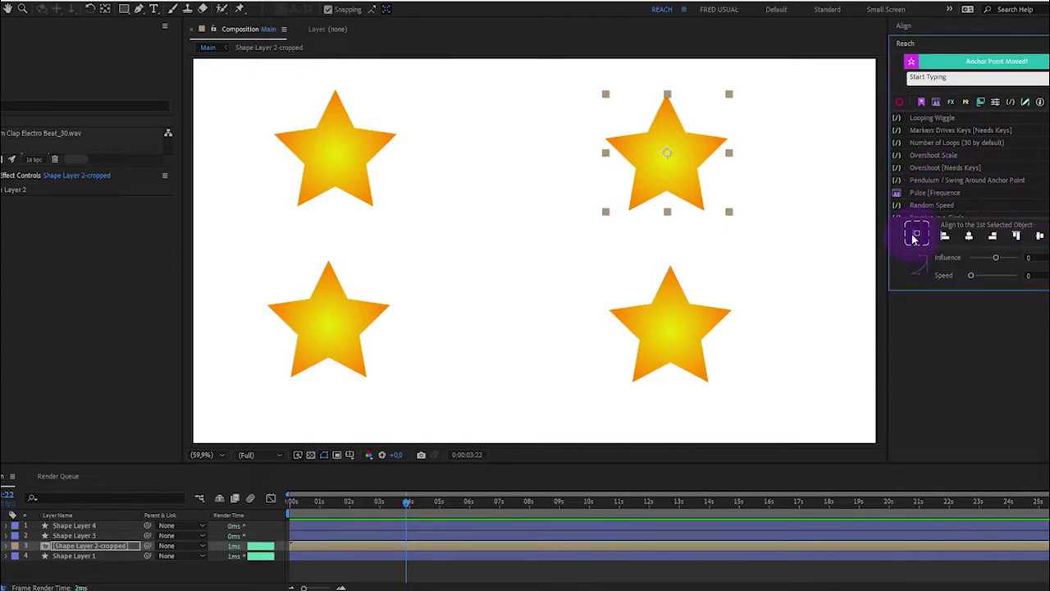
pyautogui.click(908, 237)
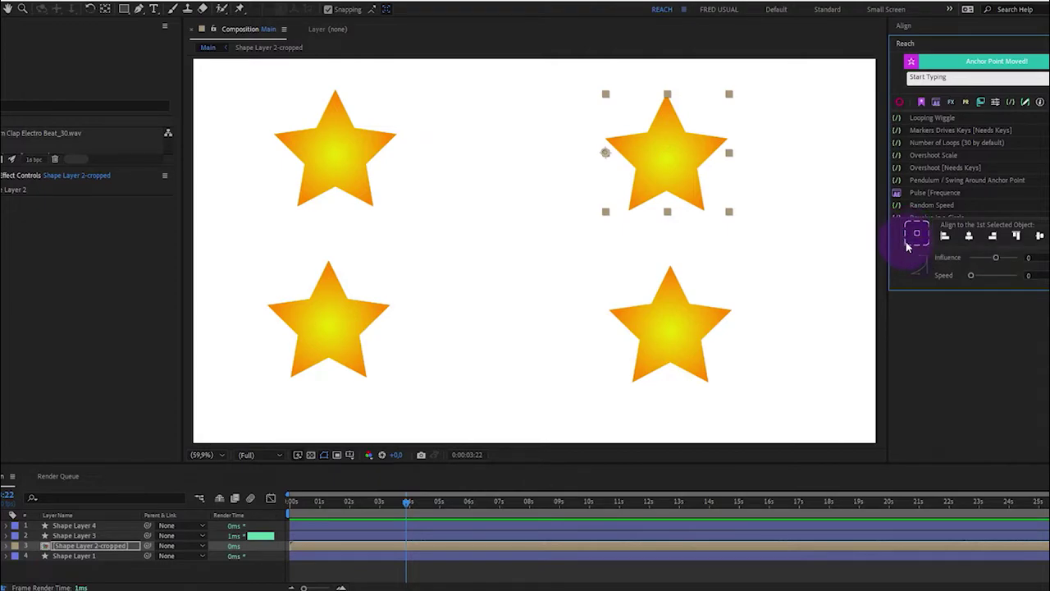
pyautogui.click(908, 245)
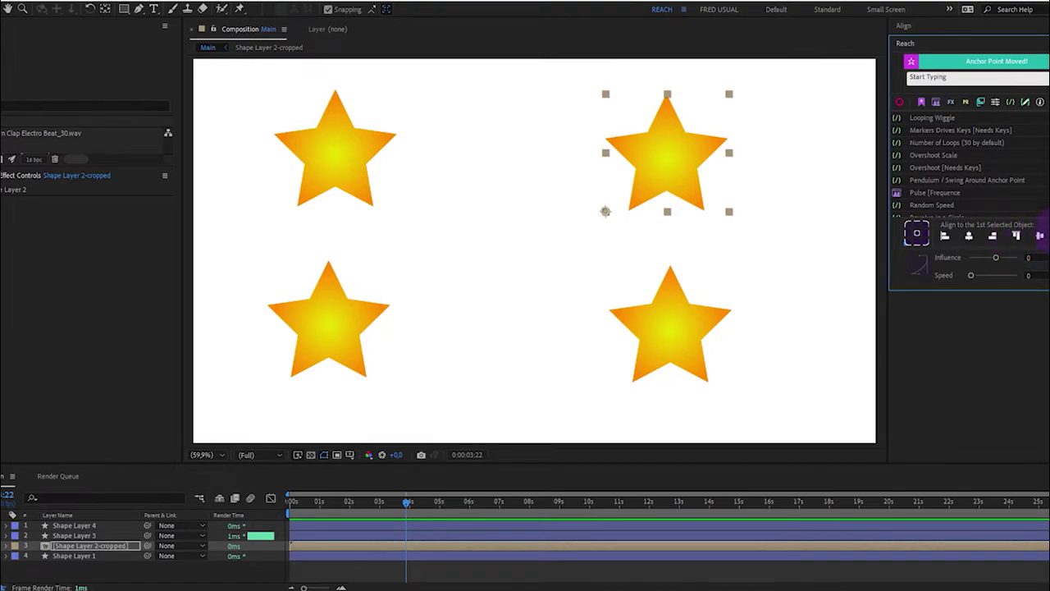
# Select all four stars, align them left to the bottom-right star, and raise Speed to 343.75%
pyautogui.click(764, 281)
pyautogui.click(646, 292)
pyautogui.moveTo(652, 320)
pyautogui.mouseDown()
pyautogui.moveTo(732, 301)
pyautogui.moveTo(680, 398)
pyautogui.moveTo(776, 325)
pyautogui.mouseUp()
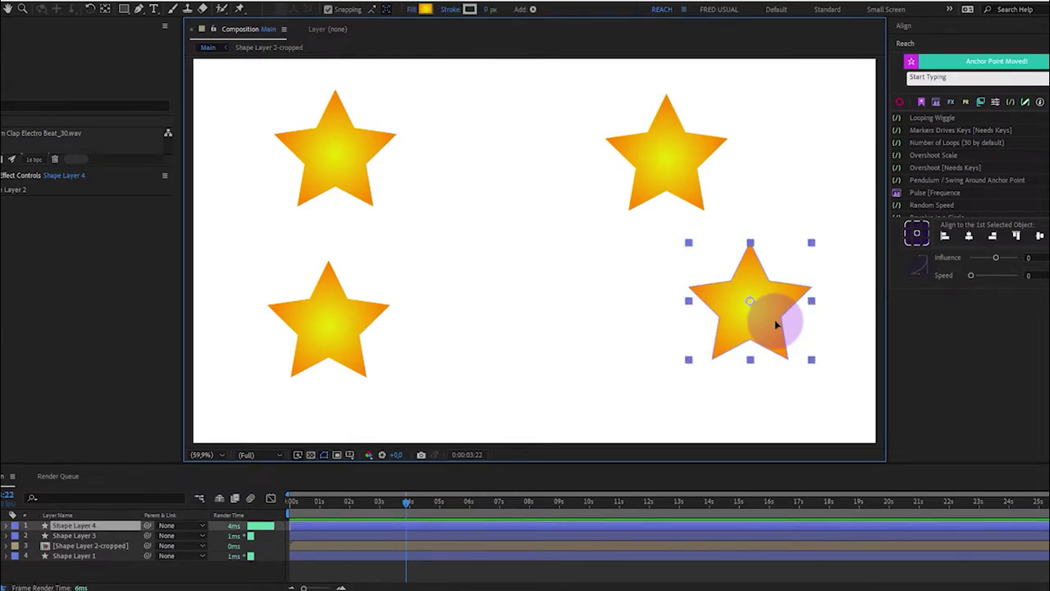
pyautogui.keyDown('shift'); pyautogui.click(359, 319); pyautogui.keyUp('shift')
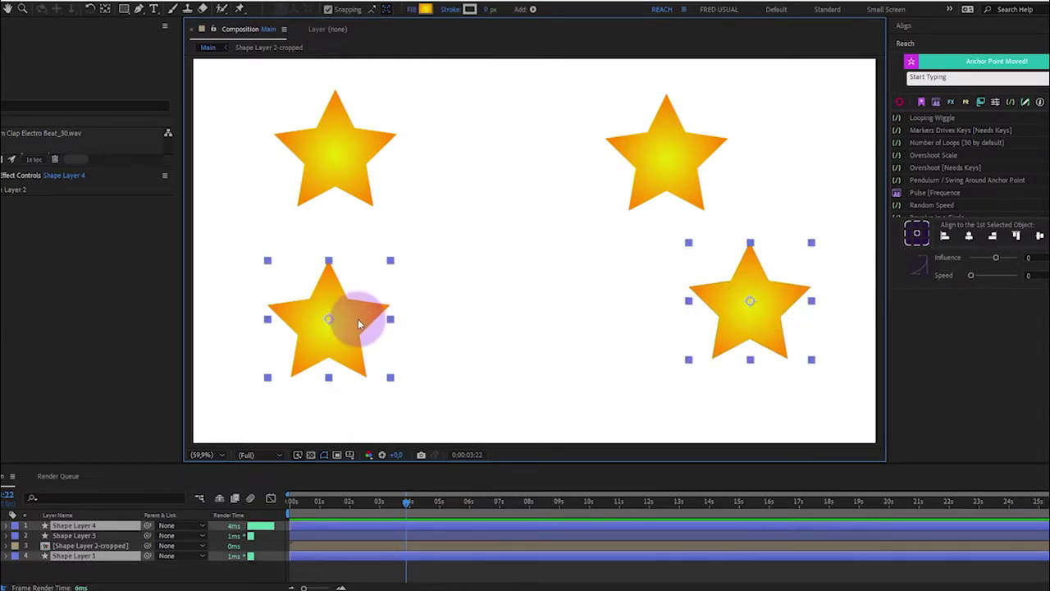
pyautogui.keyDown('shift'); pyautogui.click(351, 176); pyautogui.keyUp('shift')
pyautogui.keyDown('shift'); pyautogui.click(696, 171); pyautogui.keyUp('shift')
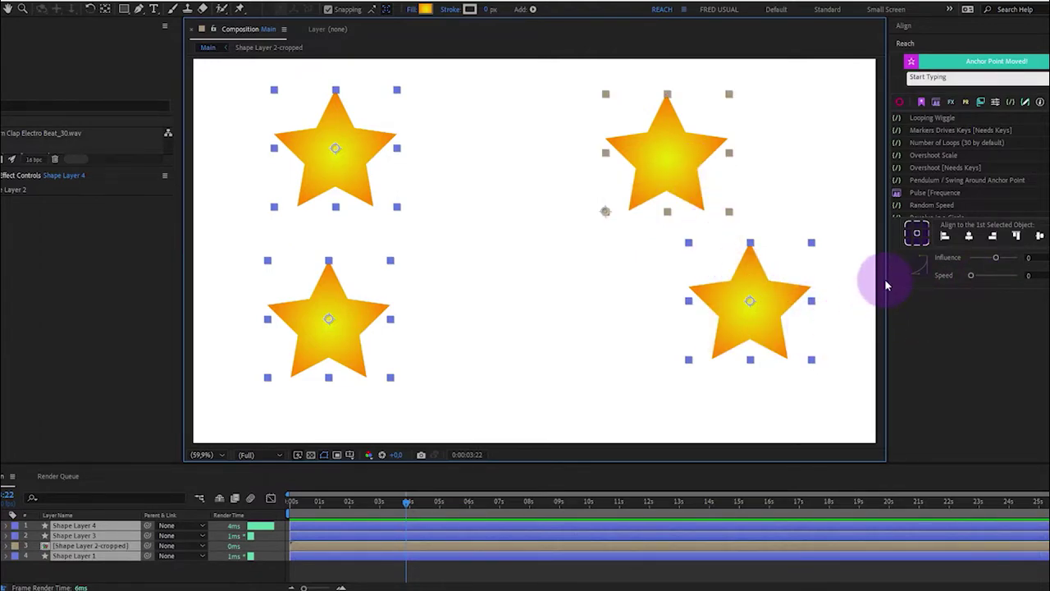
pyautogui.click(945, 236)
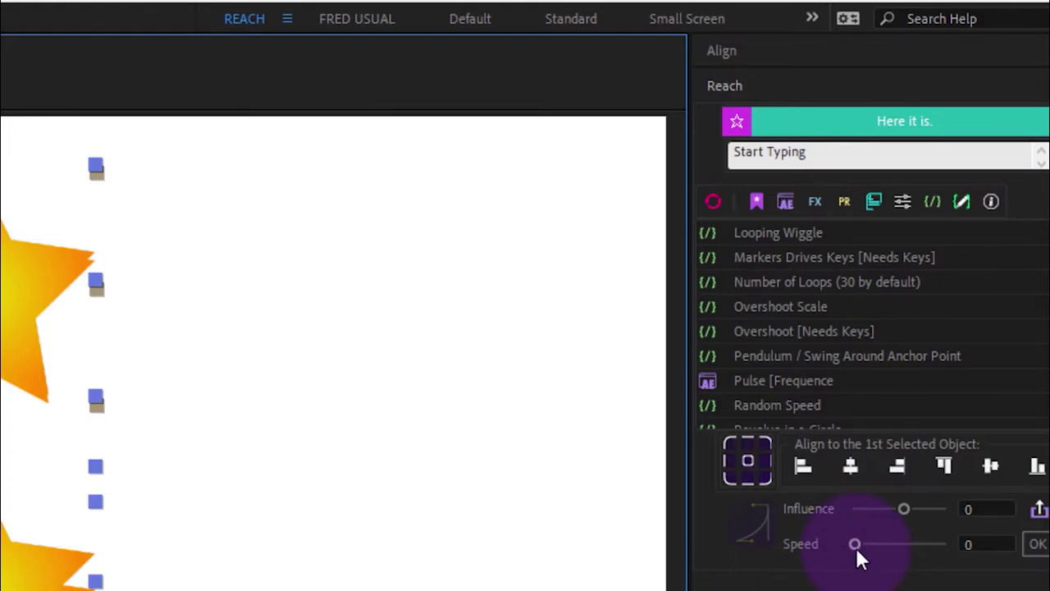
pyautogui.moveTo(860, 544); pyautogui.dragTo(921, 541)
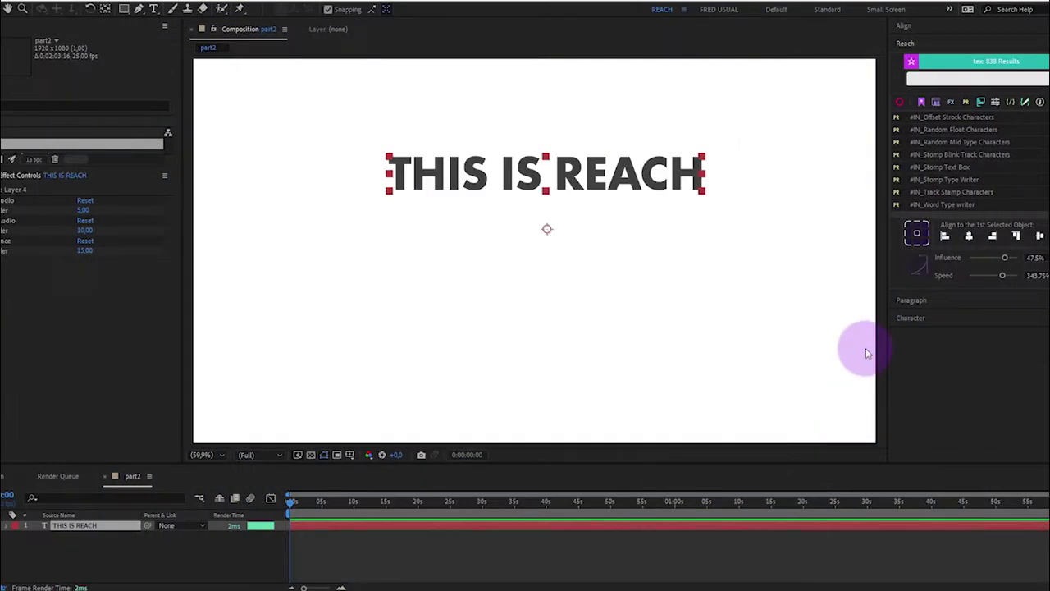
# Centre the text's anchor point and search Reach for 'text' presets
pyautogui.click(917, 238)
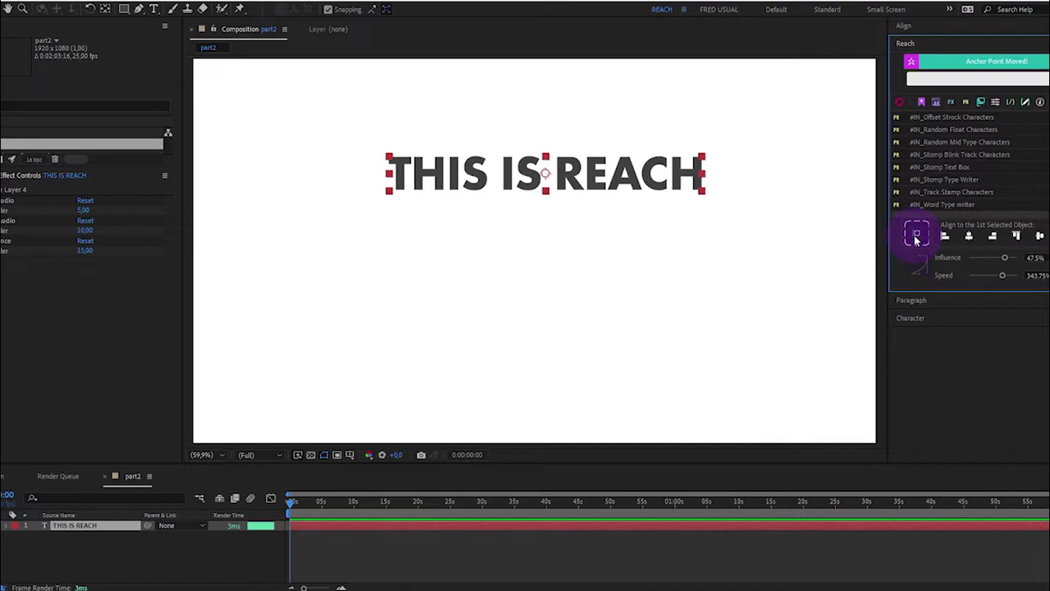
pyautogui.click(920, 79)
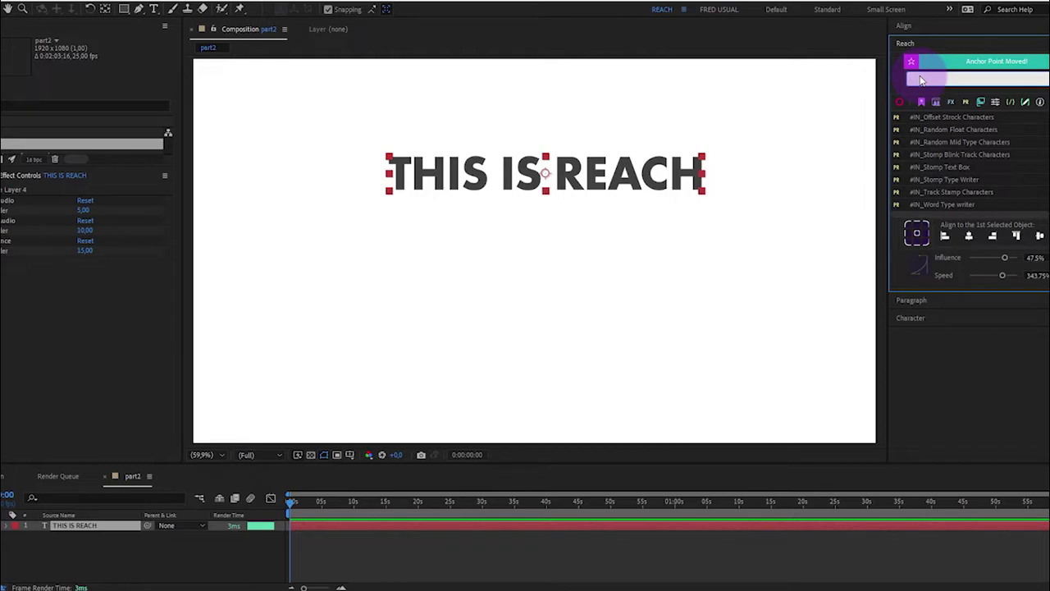
pyautogui.write('text')
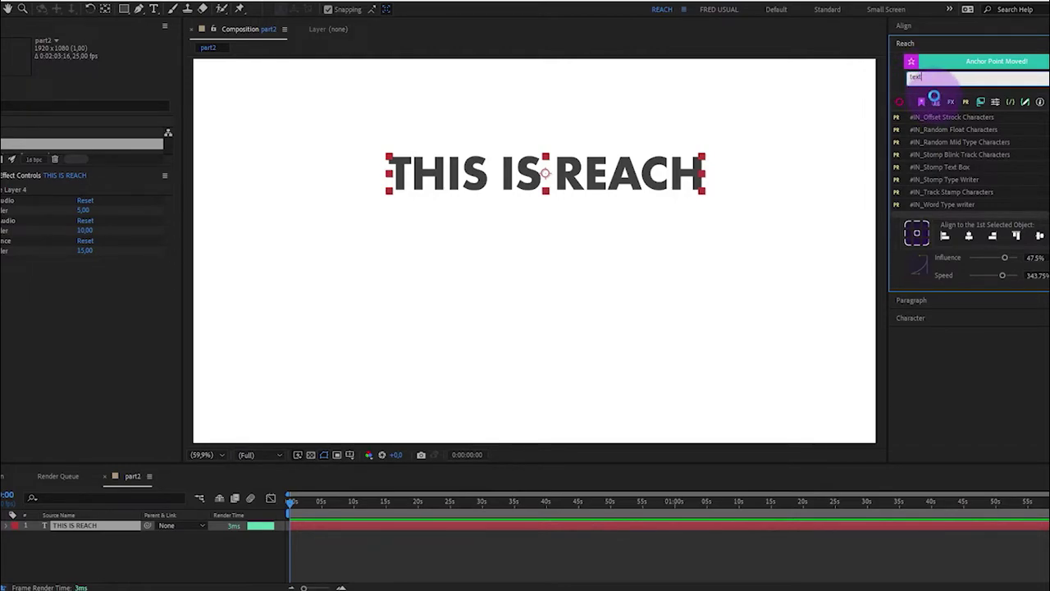
pyautogui.click(935, 93)
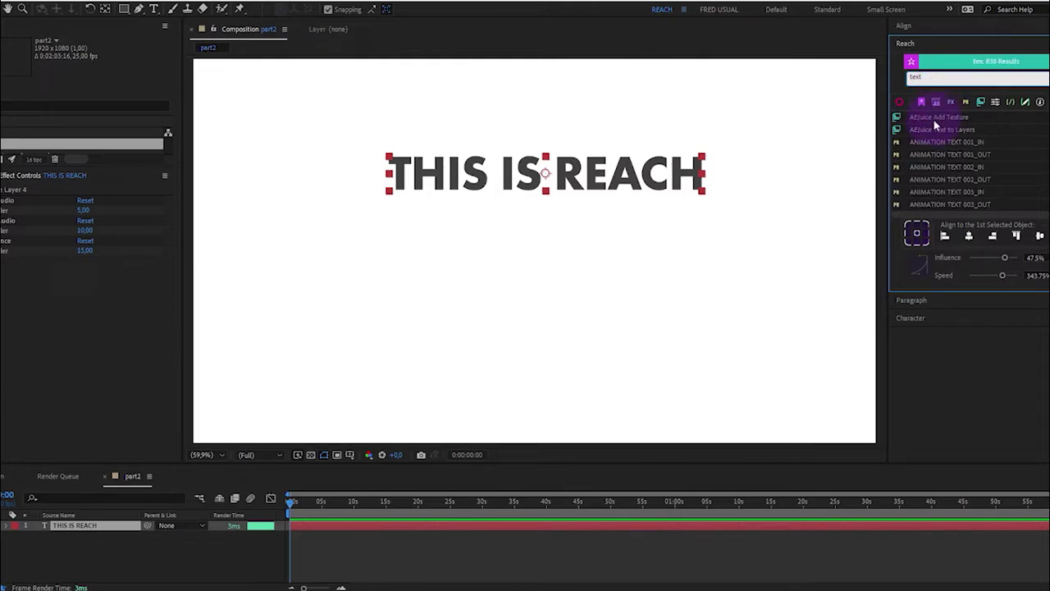
# Apply the ANIMATION TEXT 028_IN preset to THIS IS REACH and play it back
pyautogui.scroll(-4, 933, 141)
pyautogui.scroll(-6, 935, 143)
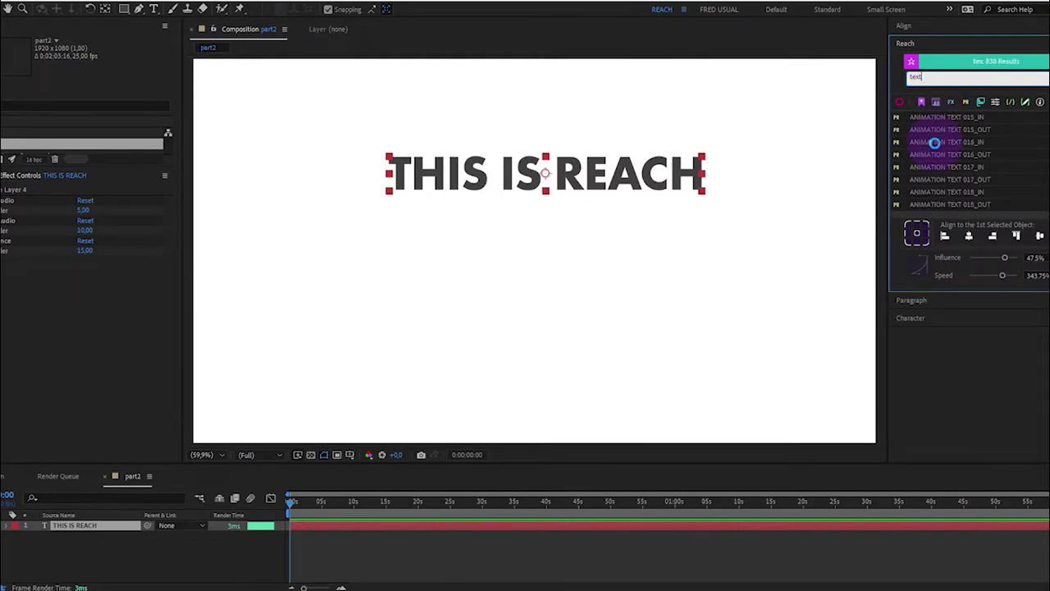
pyautogui.scroll(-2, 934, 142)
pyautogui.scroll(-2, 951, 160)
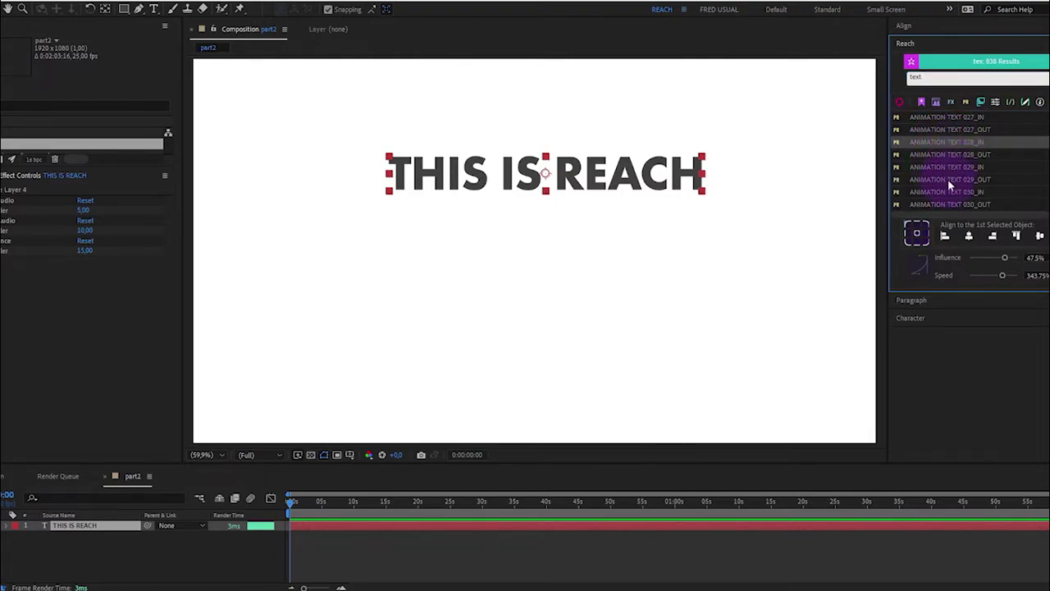
pyautogui.doubleClick(957, 141)
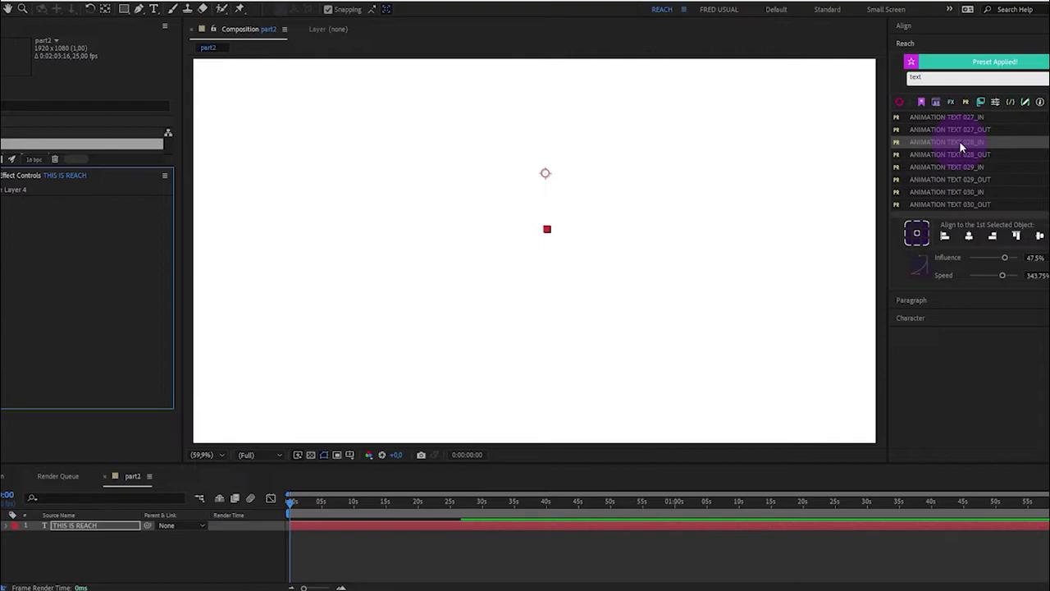
pyautogui.press('space')
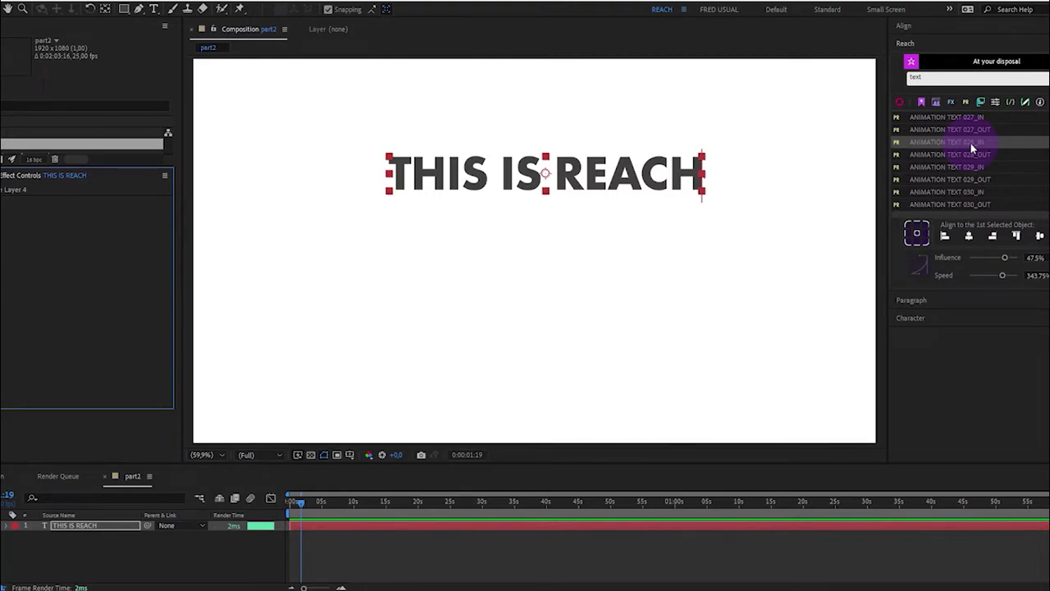
# Bookmark the ANIMATION TEXT 028_IN preset and view the bookmarks list
pyautogui.click(911, 64)
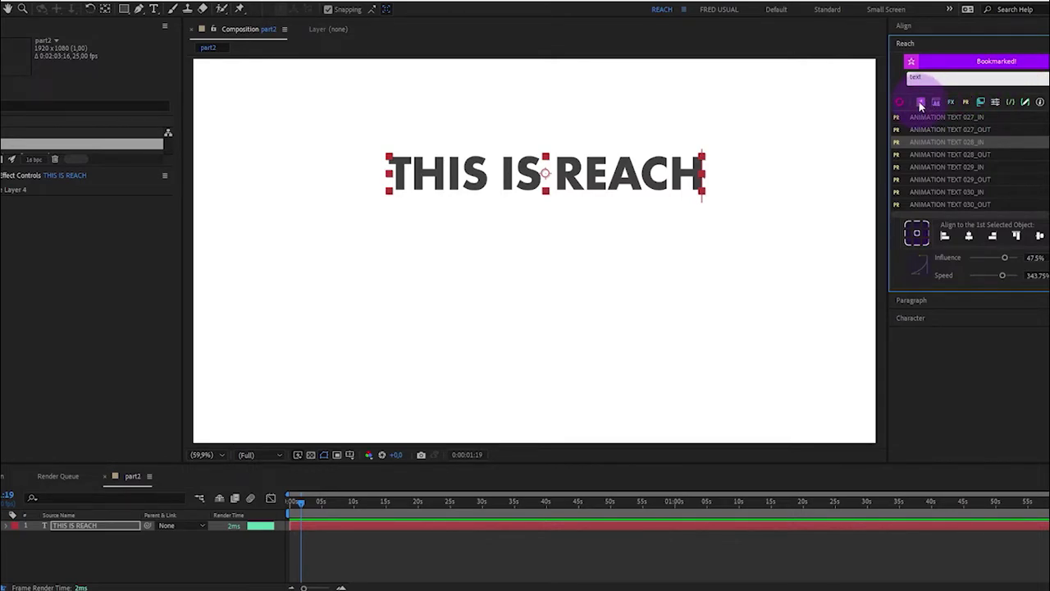
pyautogui.click(921, 103)
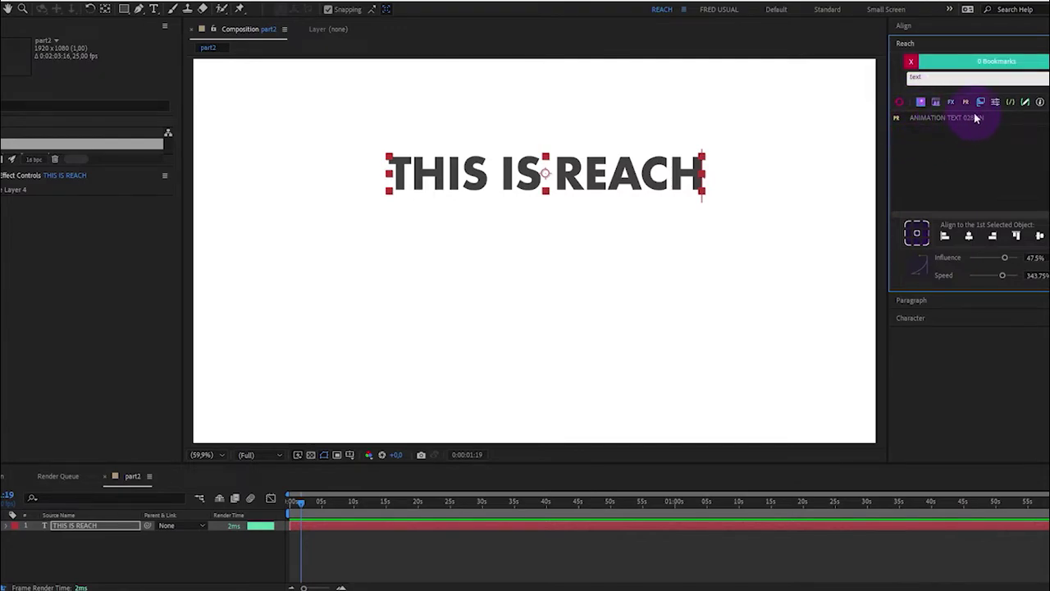
pyautogui.moveTo(973, 112); pyautogui.dragTo(978, 219)
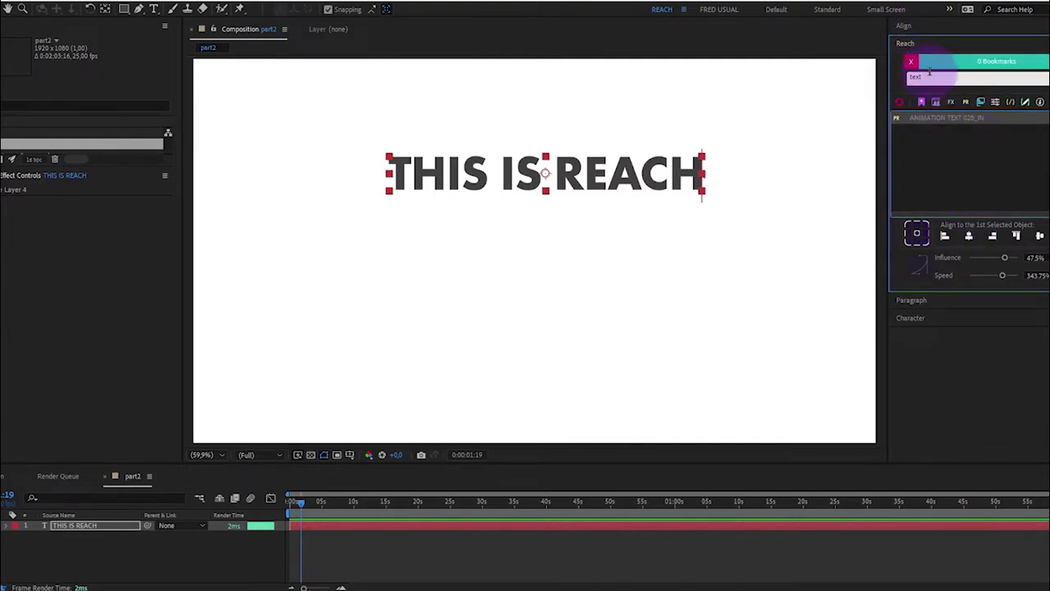
# Search 'purge', run Purge All Memory And Disk Cache, bookmark it, and list bookmarks
pyautogui.click(898, 78)
pyautogui.write('purge')
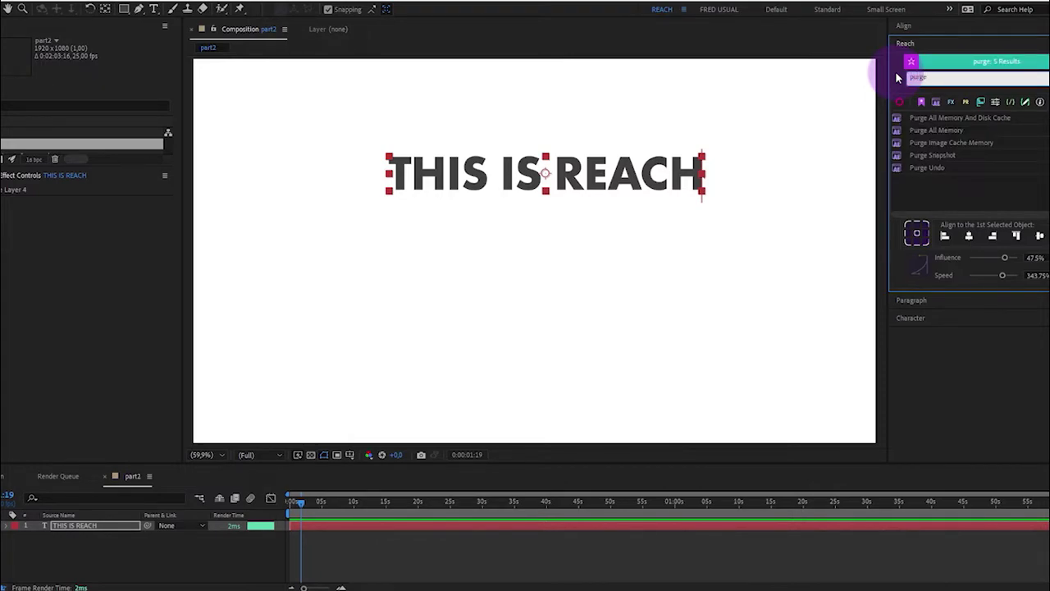
pyautogui.click(959, 119)
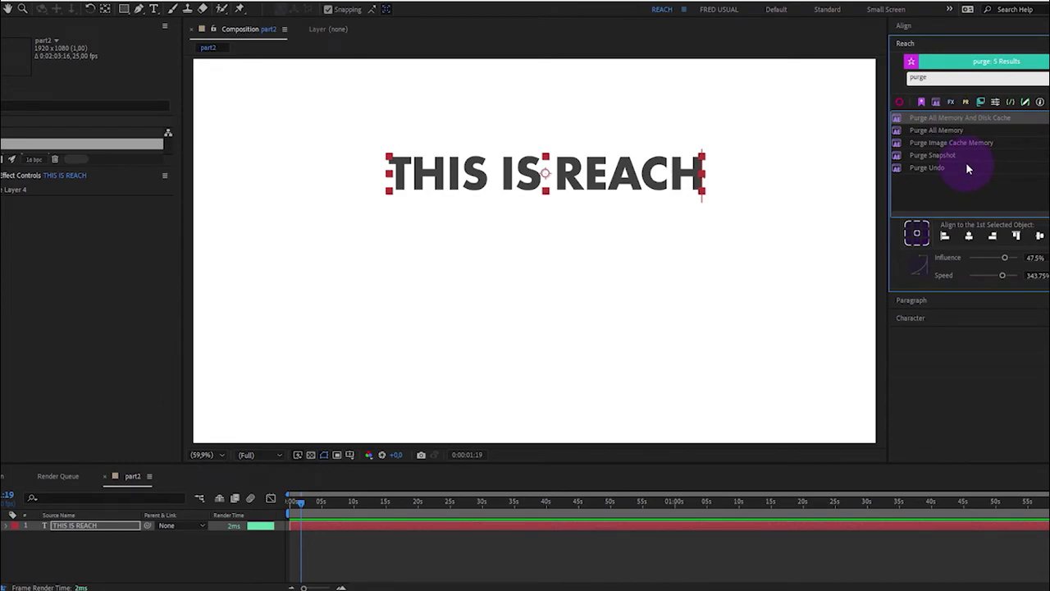
pyautogui.doubleClick(965, 116)
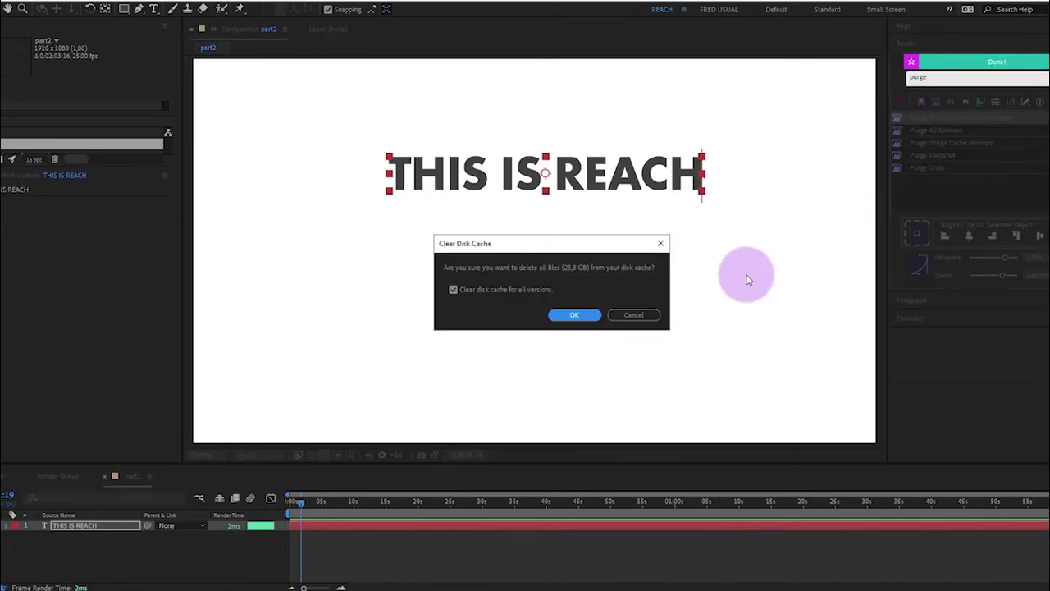
pyautogui.click(587, 320)
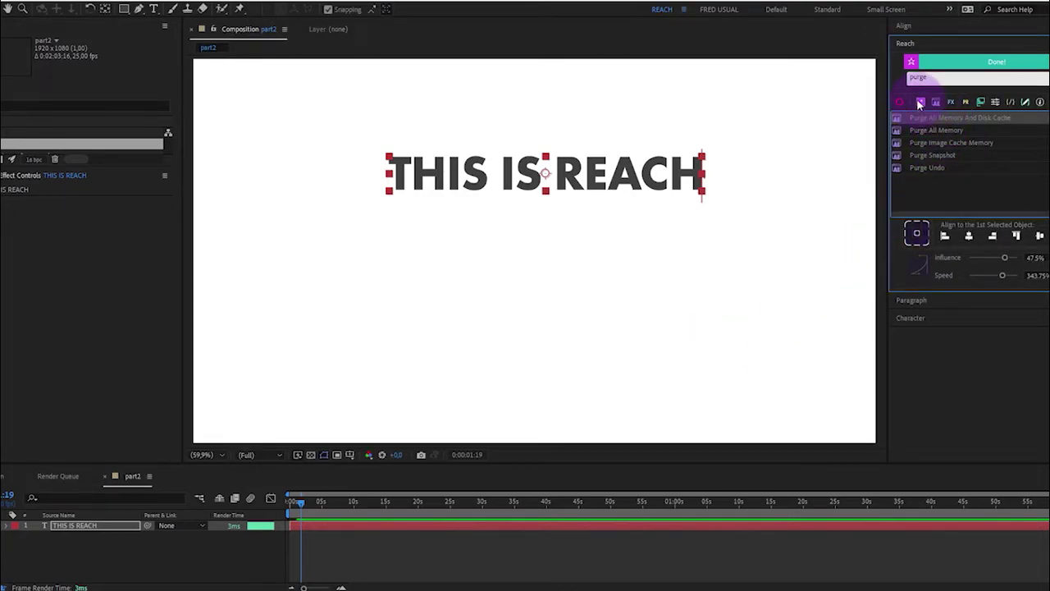
pyautogui.click(909, 63)
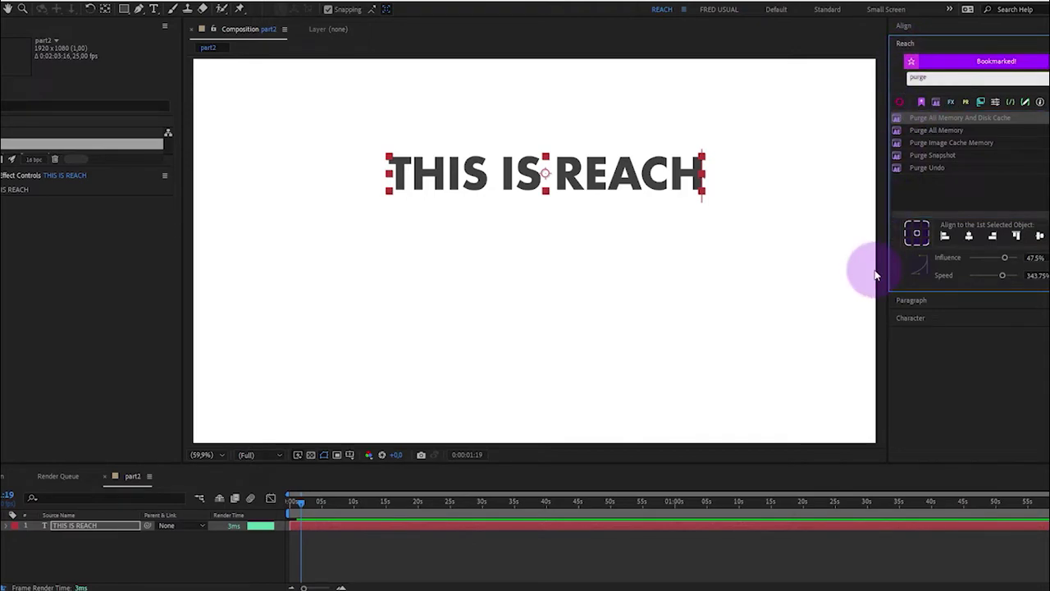
pyautogui.click(921, 102)
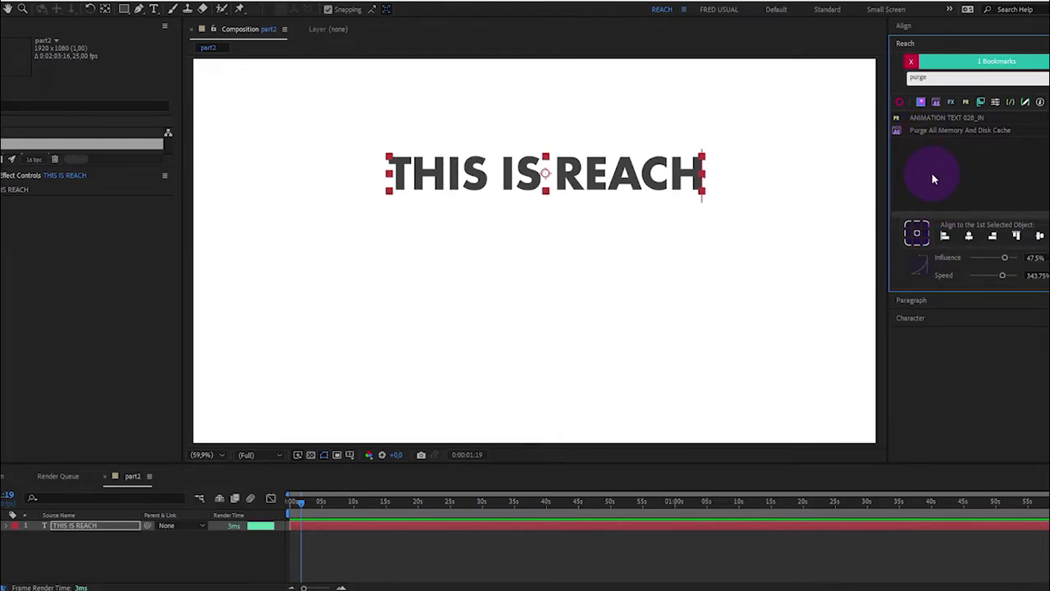
# Apply the Tint effect to THIS IS REACH from Reach FX, with Map Black To set to red (D20000)
pyautogui.click(954, 106)
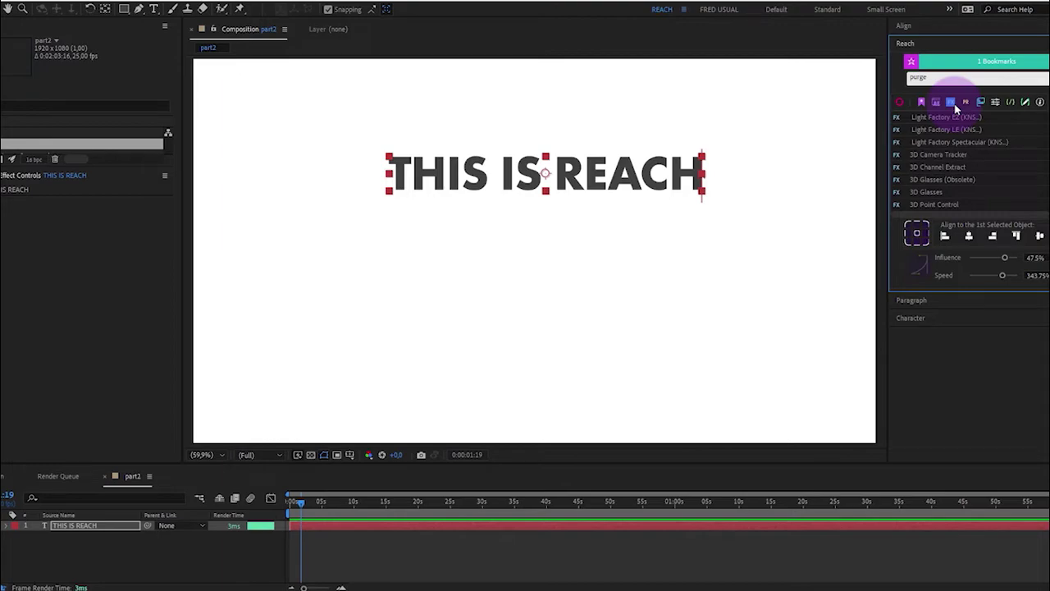
pyautogui.click(648, 189)
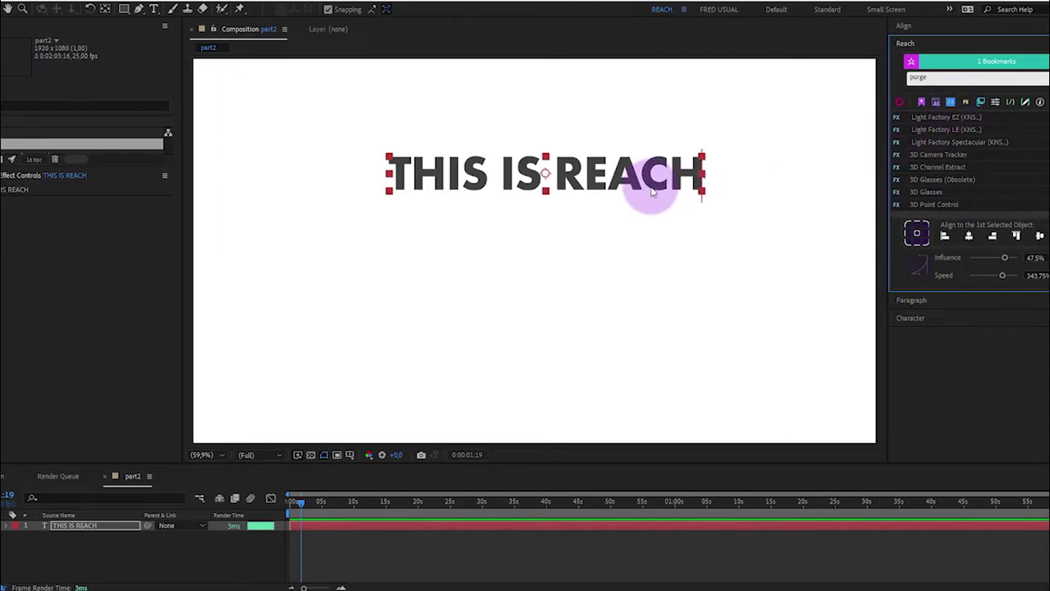
pyautogui.doubleClick(923, 77)
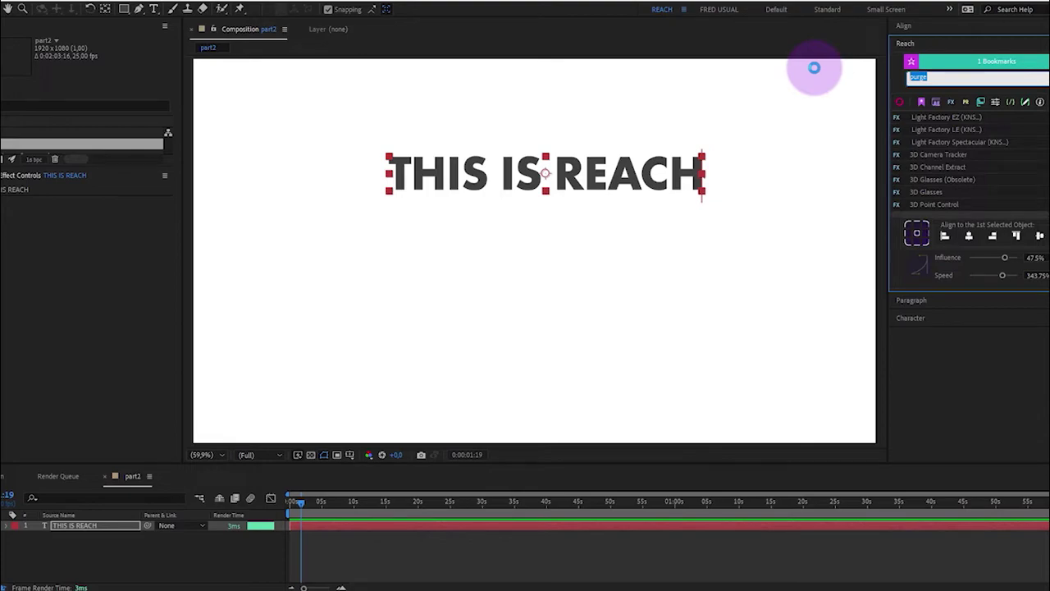
pyautogui.write('tint')
pyautogui.doubleClick(917, 118)
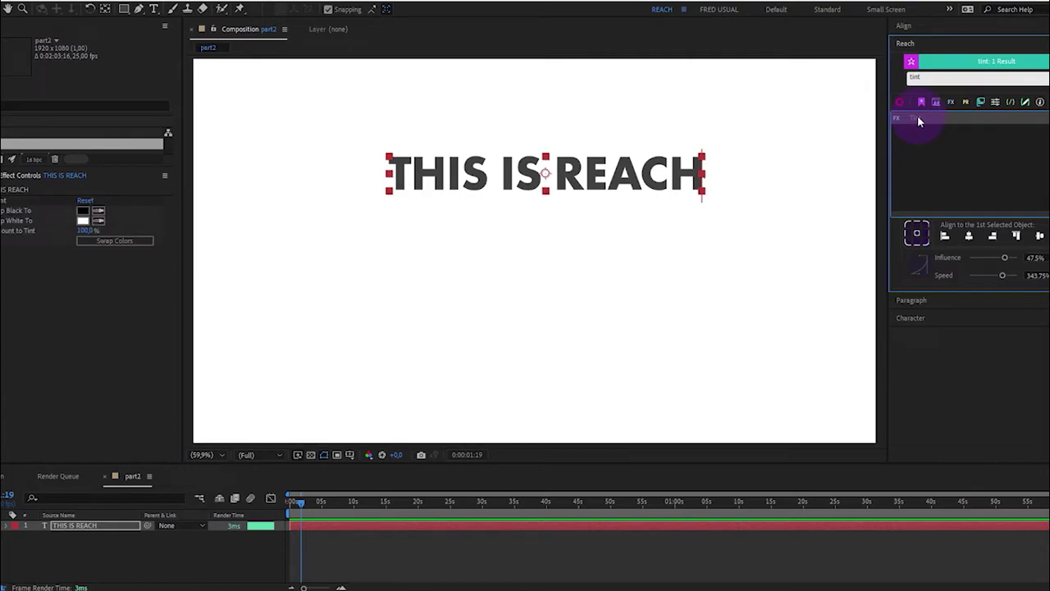
pyautogui.click(84, 215)
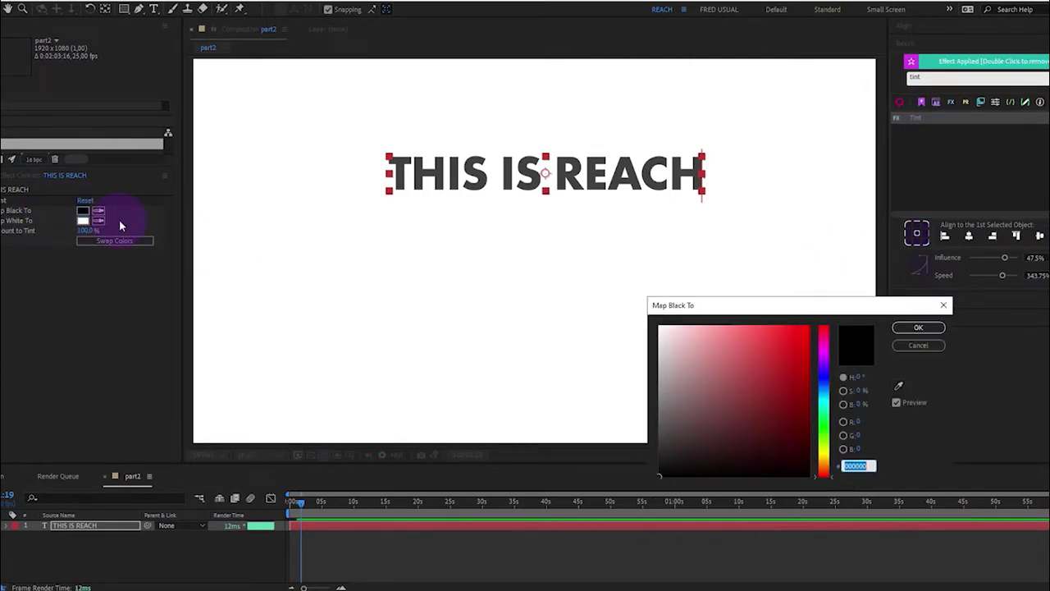
pyautogui.moveTo(745, 375); pyautogui.dragTo(883, 355)
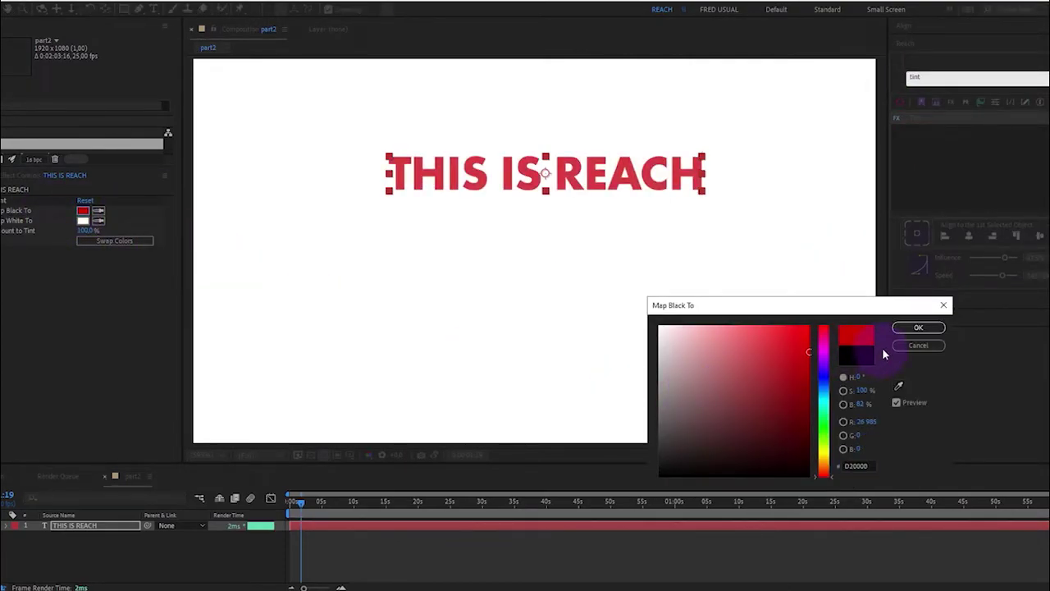
pyautogui.click(922, 328)
pyautogui.click(697, 376)
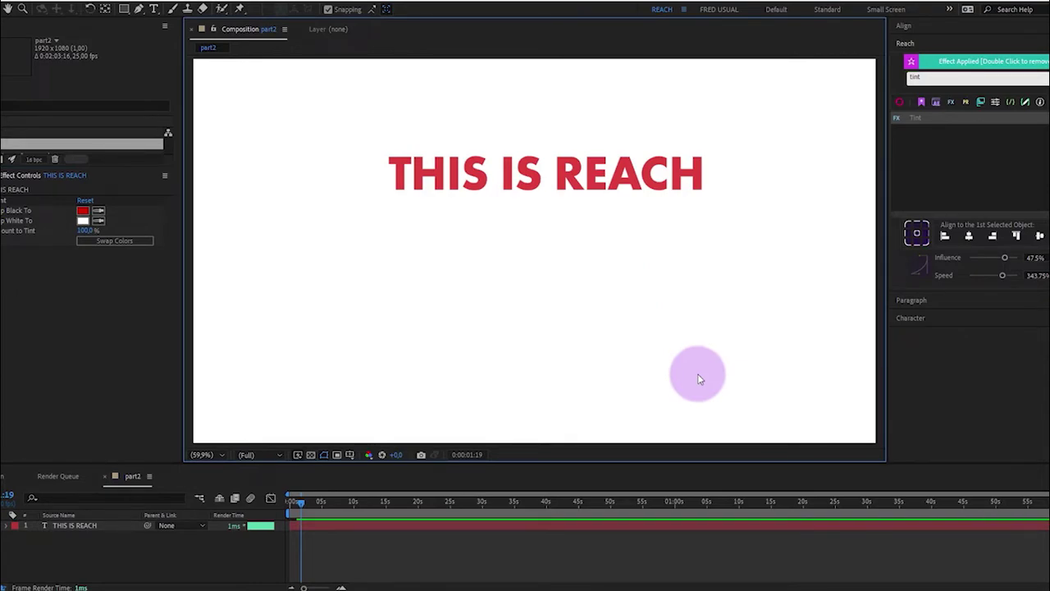
# Remove the Tint effect from the text, leaving it dark grey
pyautogui.hotkey('ctrl', 'a')
pyautogui.doubleClick(918, 119)
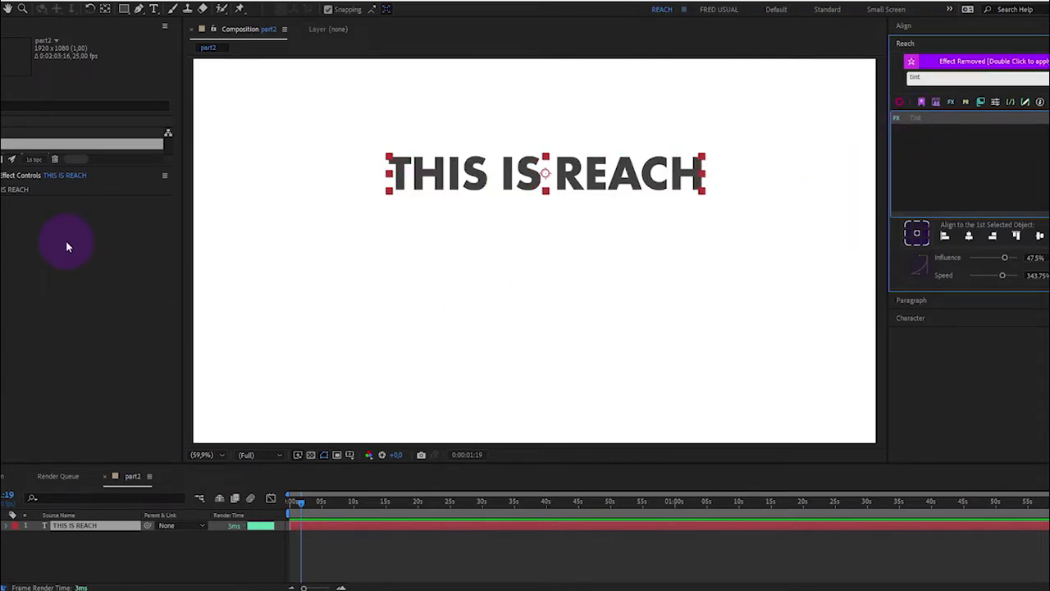
pyautogui.click(598, 302)
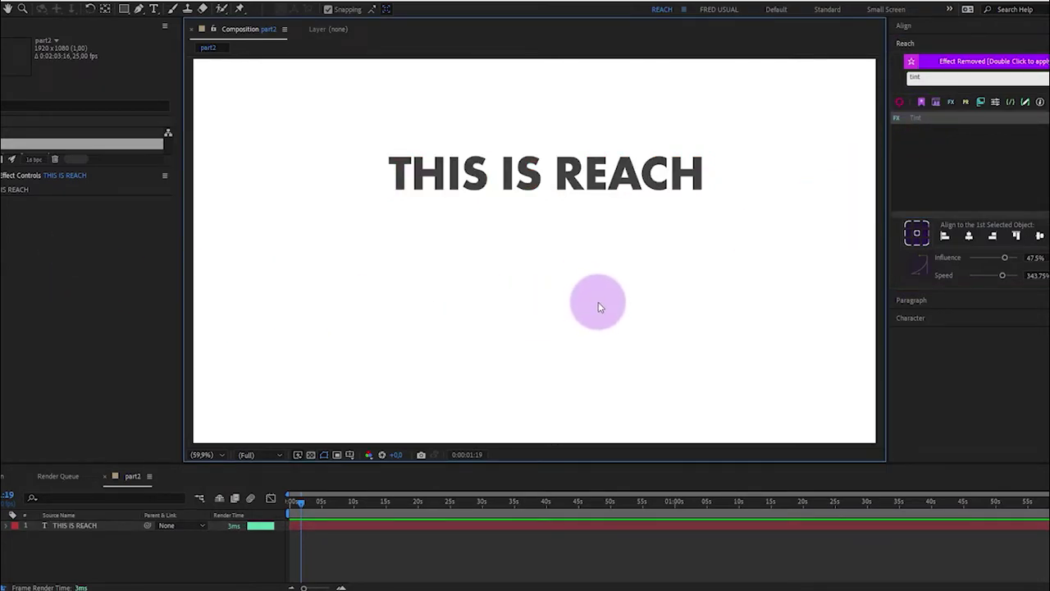
# Launch the cloning script from Reach's Scripts list and dock its panel above Effect Controls
pyautogui.click(979, 107)
pyautogui.click(927, 168)
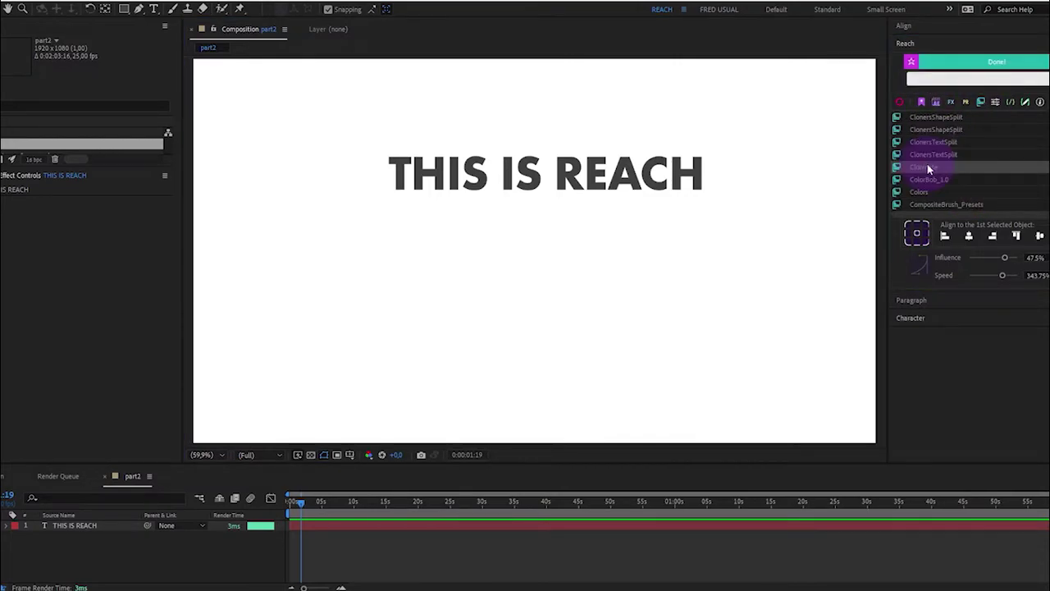
pyautogui.click(936, 167)
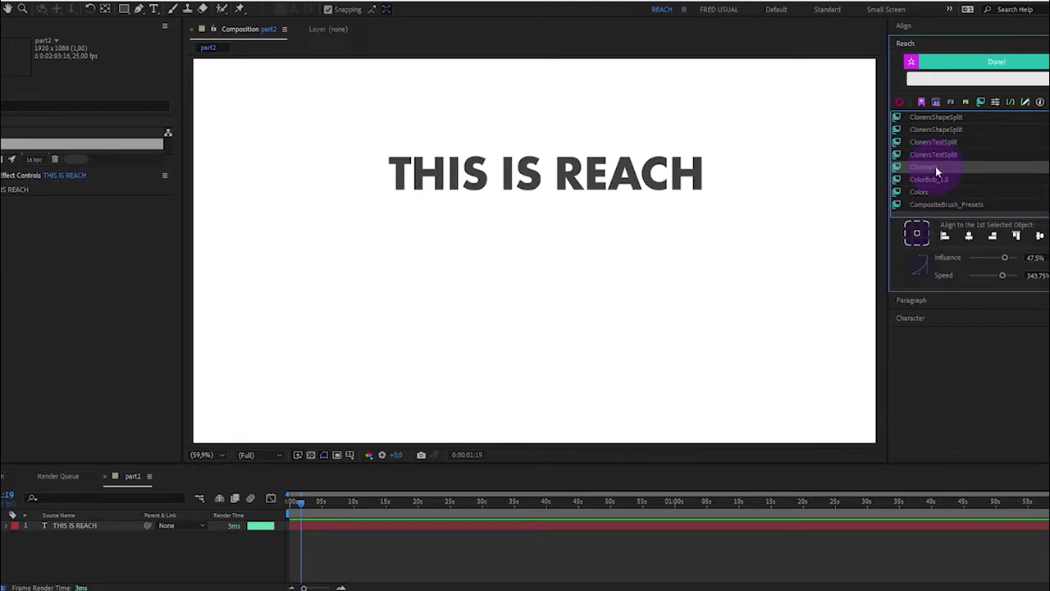
pyautogui.click(17, 424)
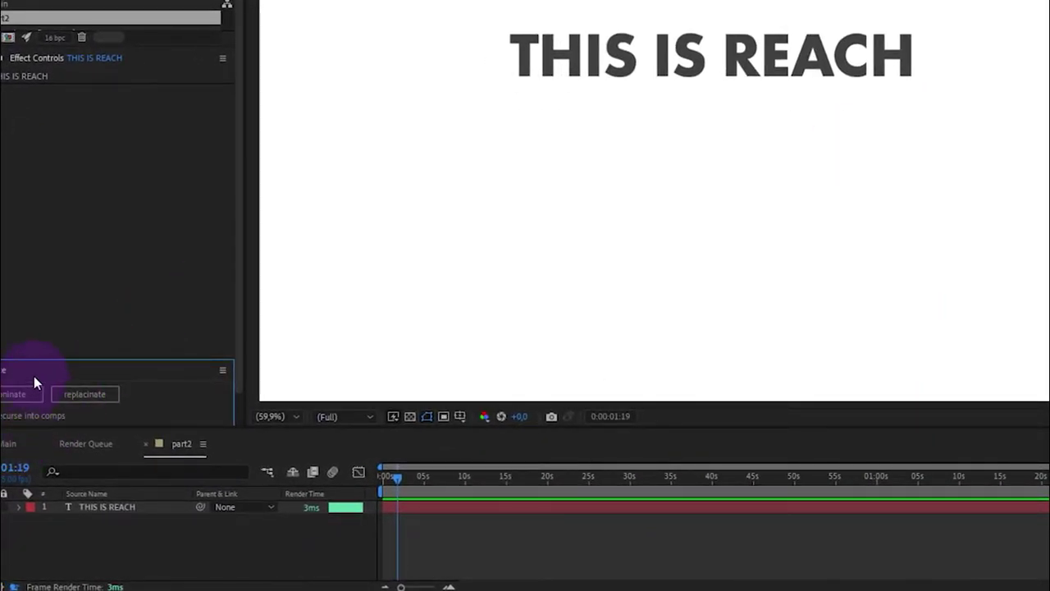
pyautogui.moveTo(34, 375); pyautogui.dragTo(57, 114)
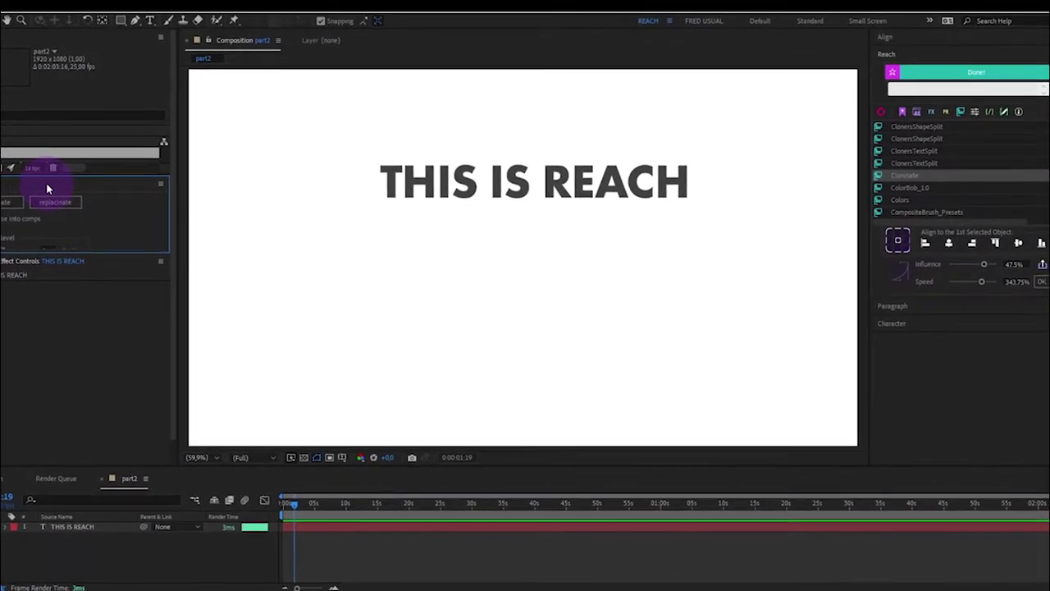
pyautogui.click(905, 180)
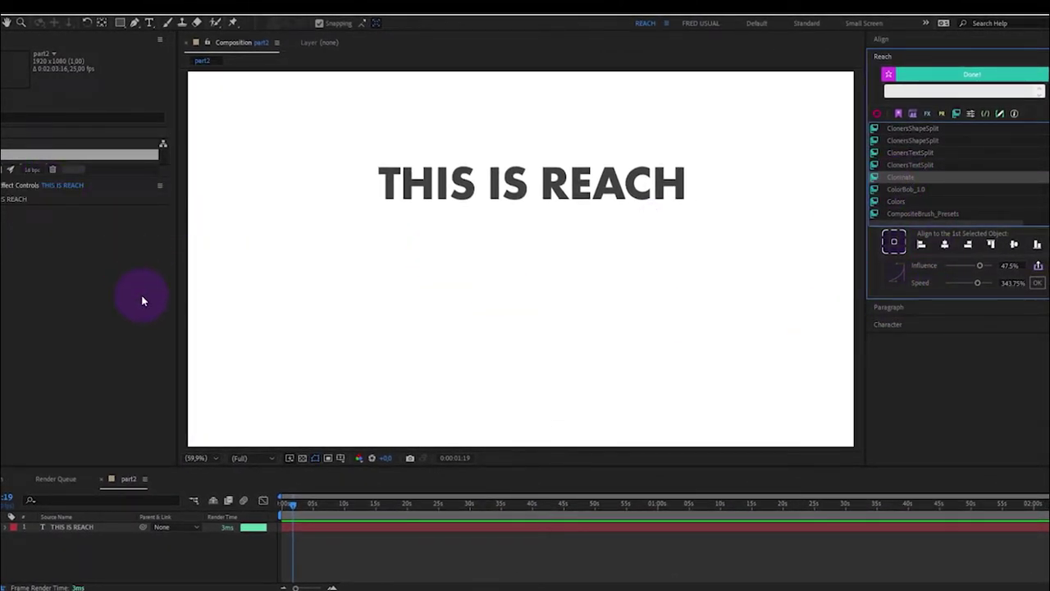
# Scroll the scripts list and switch Reach to its 53 utility scripts
pyautogui.scroll(-5, 951, 172)
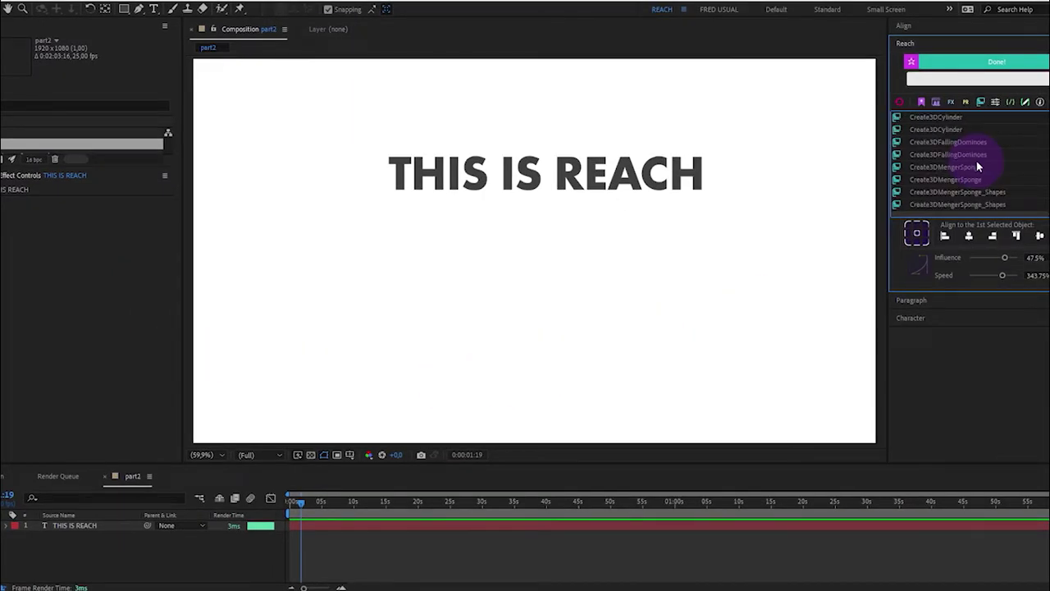
pyautogui.scroll(-10, 976, 164)
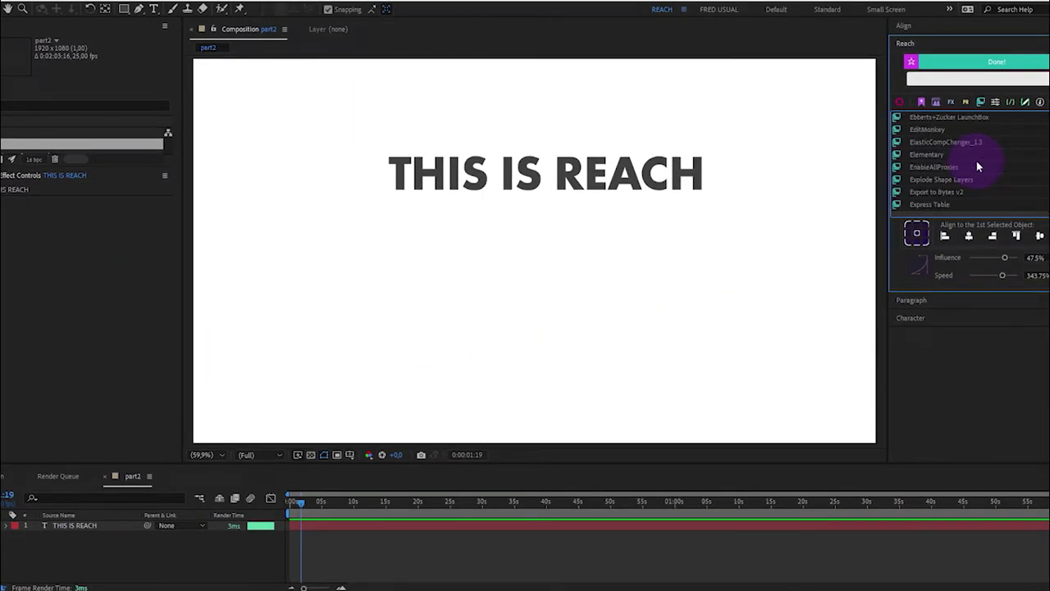
pyautogui.scroll(-10, 976, 164)
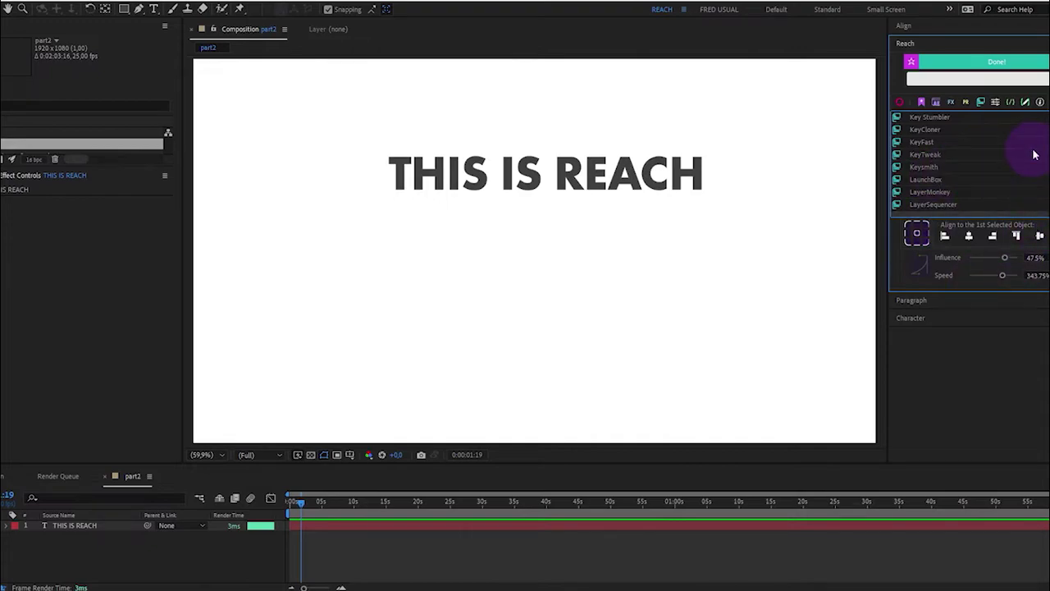
pyautogui.click(995, 101)
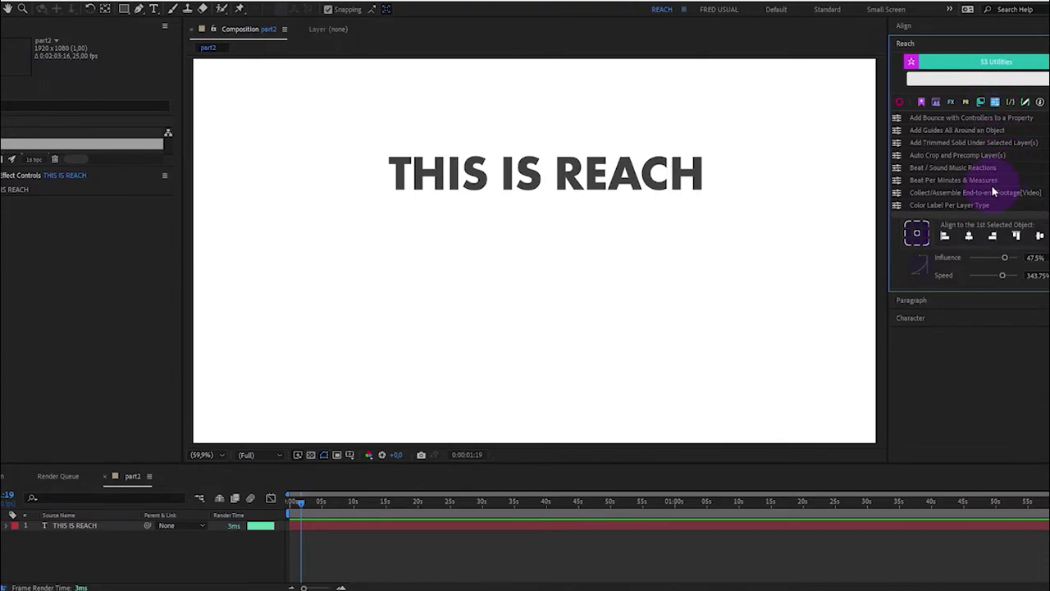
# Precompose the THIS IS REACH text layer as THIS IS REACH Comp 1 and open it
pyautogui.click(677, 179)
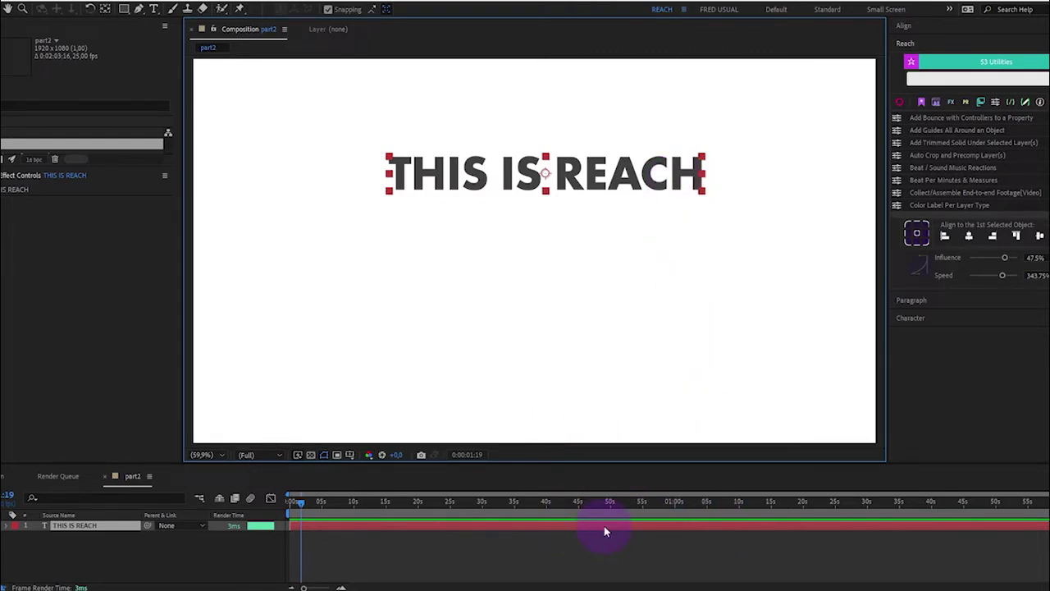
pyautogui.hotkey('ctrl', 'shift', 'c')
pyautogui.press('Return')
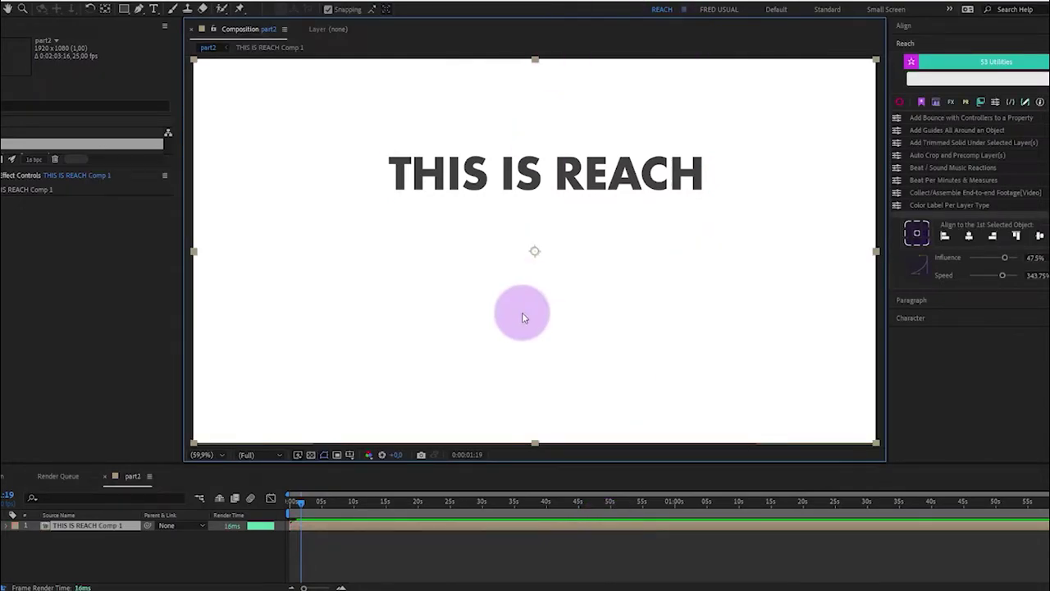
pyautogui.doubleClick(570, 175)
# Move the text lower and crop the precomp to a region of interest around it
pyautogui.moveTo(572, 184); pyautogui.dragTo(525, 349)
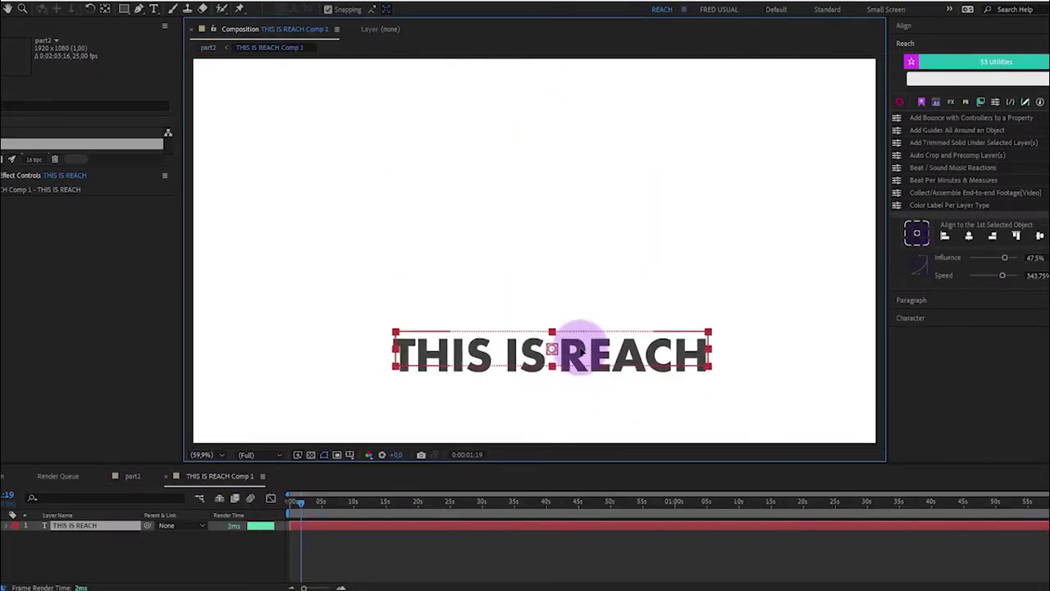
pyautogui.click(337, 454)
pyautogui.click(337, 455)
pyautogui.moveTo(379, 305); pyautogui.dragTo(728, 378)
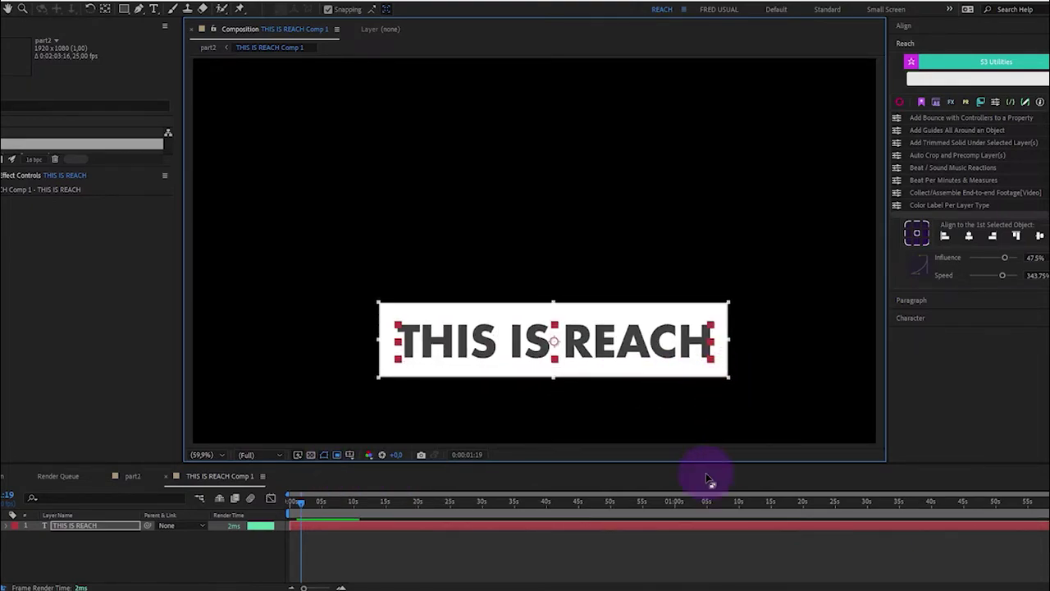
pyautogui.click(5, 4)
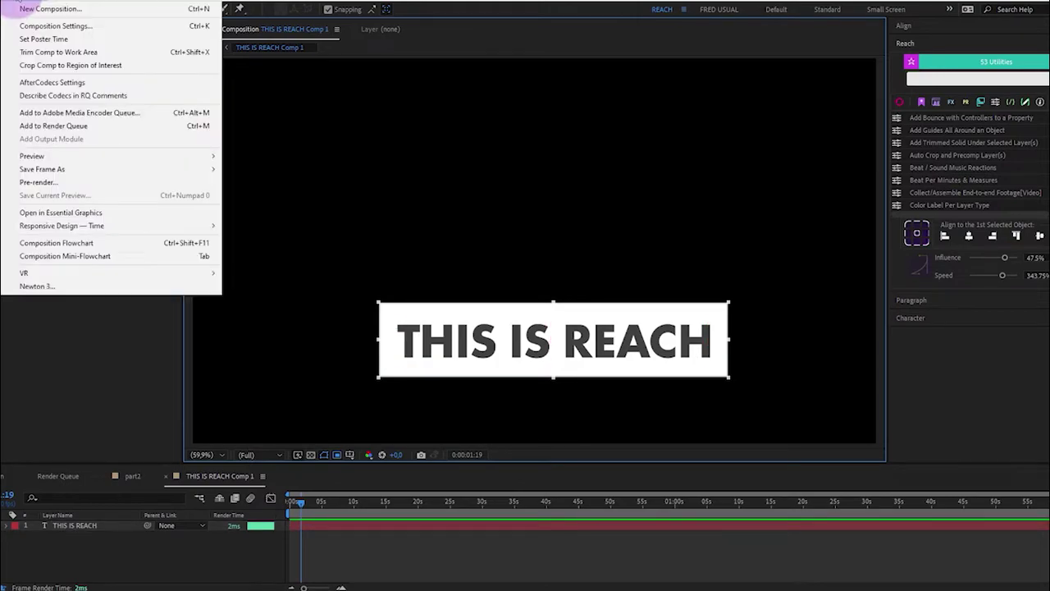
pyautogui.click(57, 66)
pyautogui.hotkey('shift', '/')
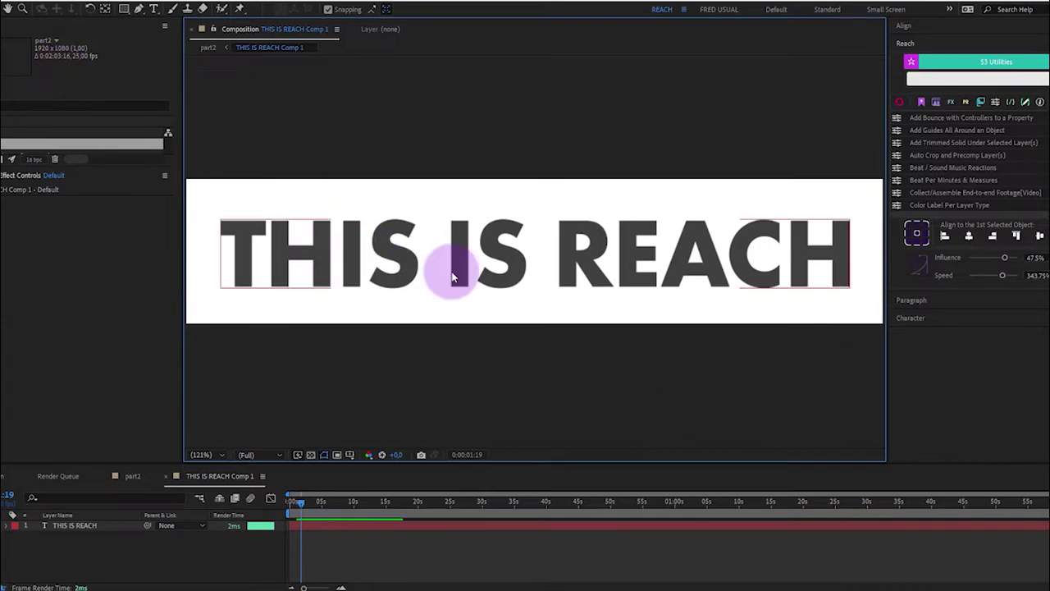
# Back in part2, reposition the precomposed text, then undo back to the plain text layer
pyautogui.click(142, 476)
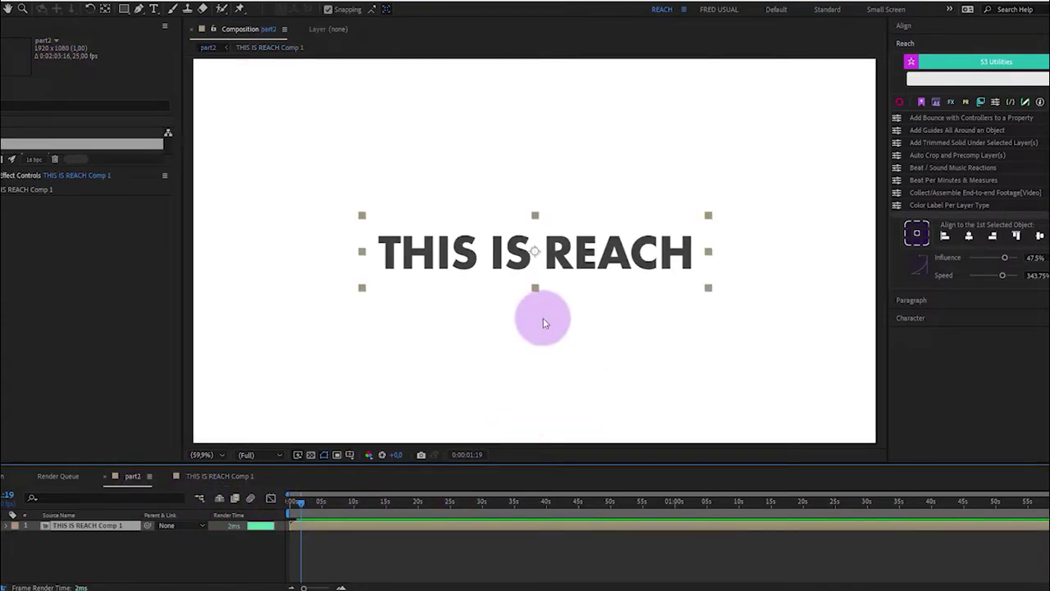
pyautogui.moveTo(574, 254); pyautogui.dragTo(520, 263)
pyautogui.click(557, 355)
pyautogui.click(569, 276)
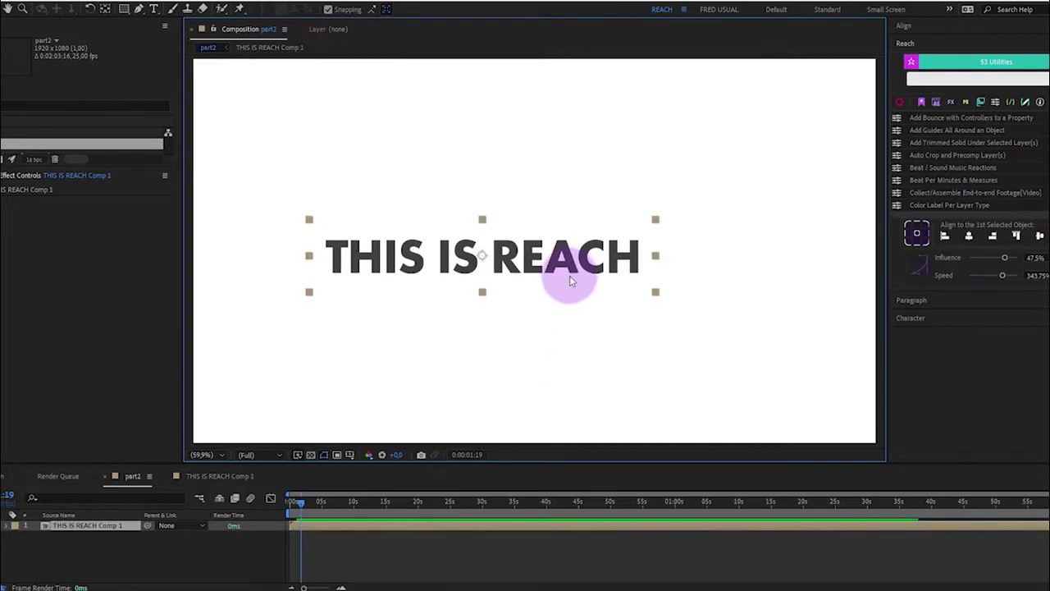
pyautogui.hotkey('ctrl', 'Home')
pyautogui.hotkey('ctrl', 'z')
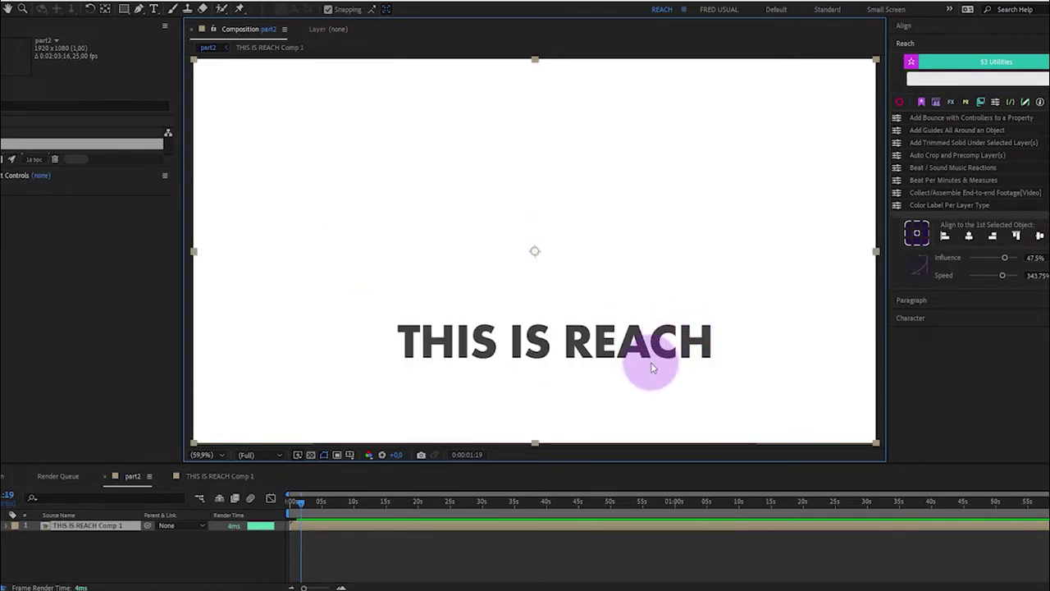
pyautogui.hotkey('ctrl', 'z')
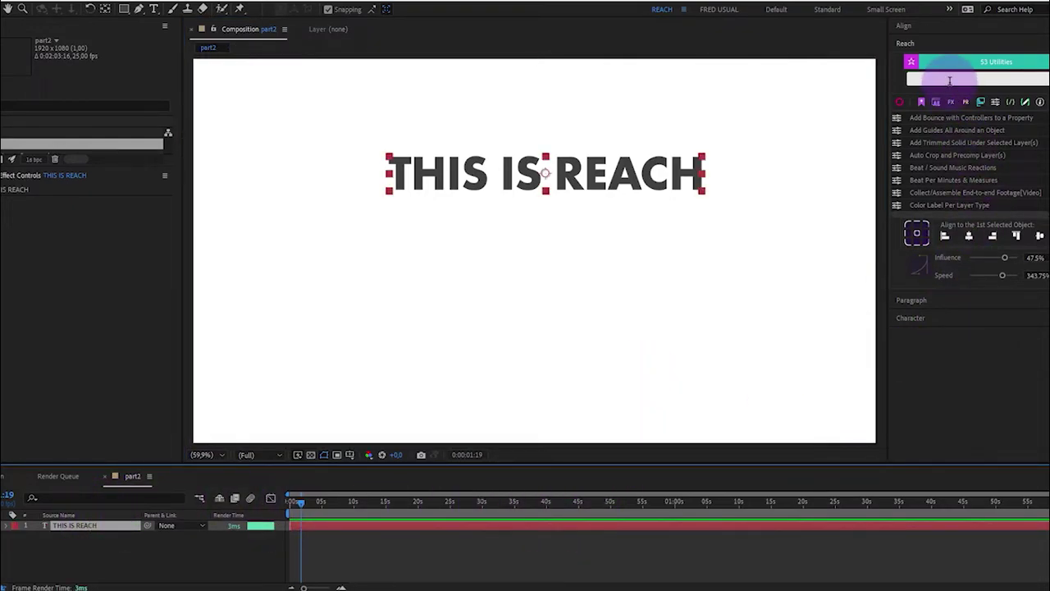
# Auto-crop and precompose the text as THIS IS REACH-cropped, then position it near the top centre
pyautogui.click(973, 155)
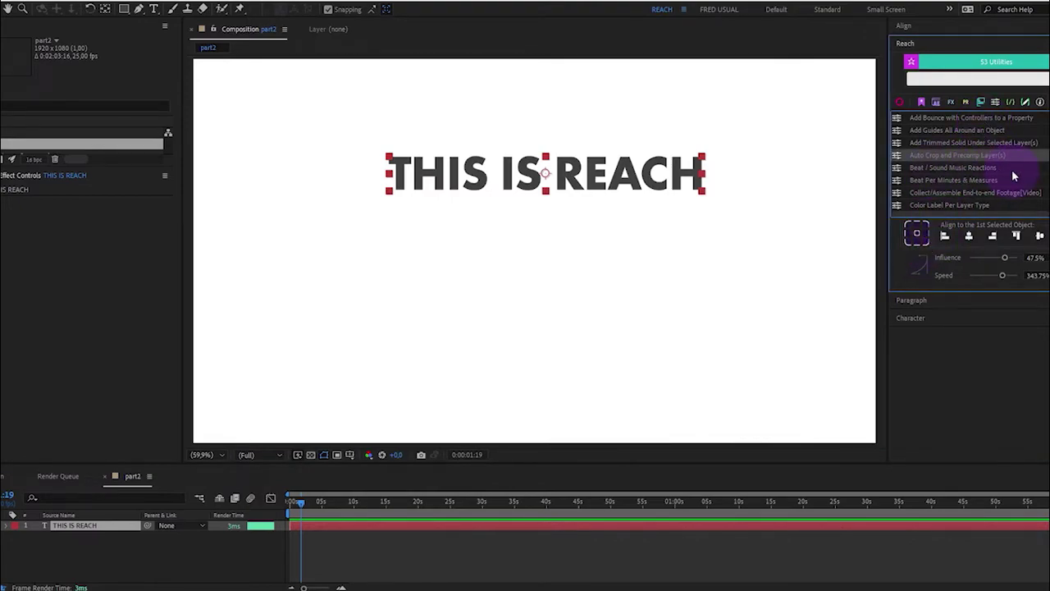
pyautogui.click(747, 266)
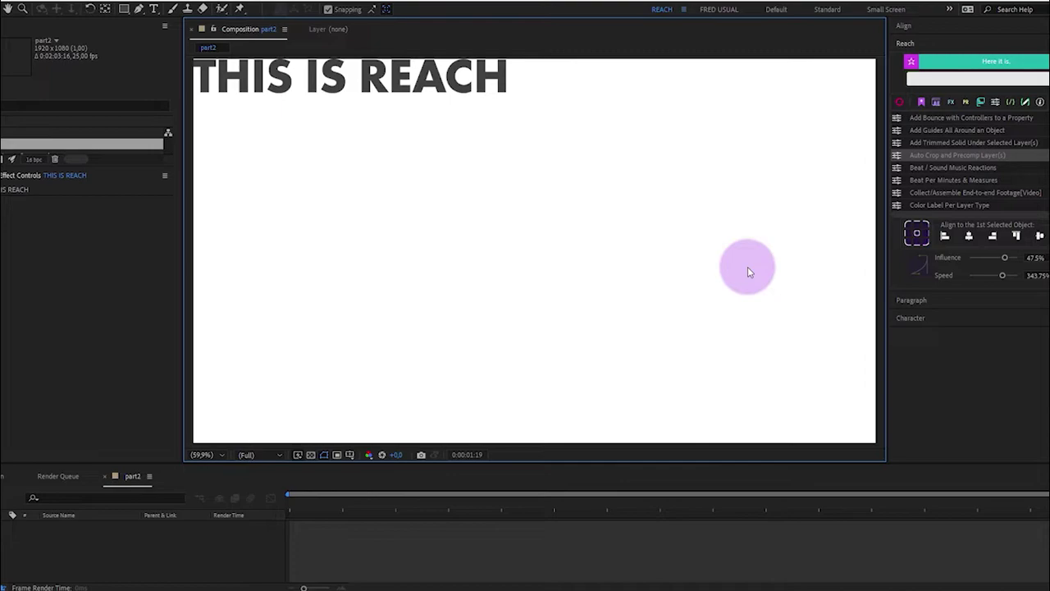
pyautogui.moveTo(615, 257); pyautogui.dragTo(614, 140)
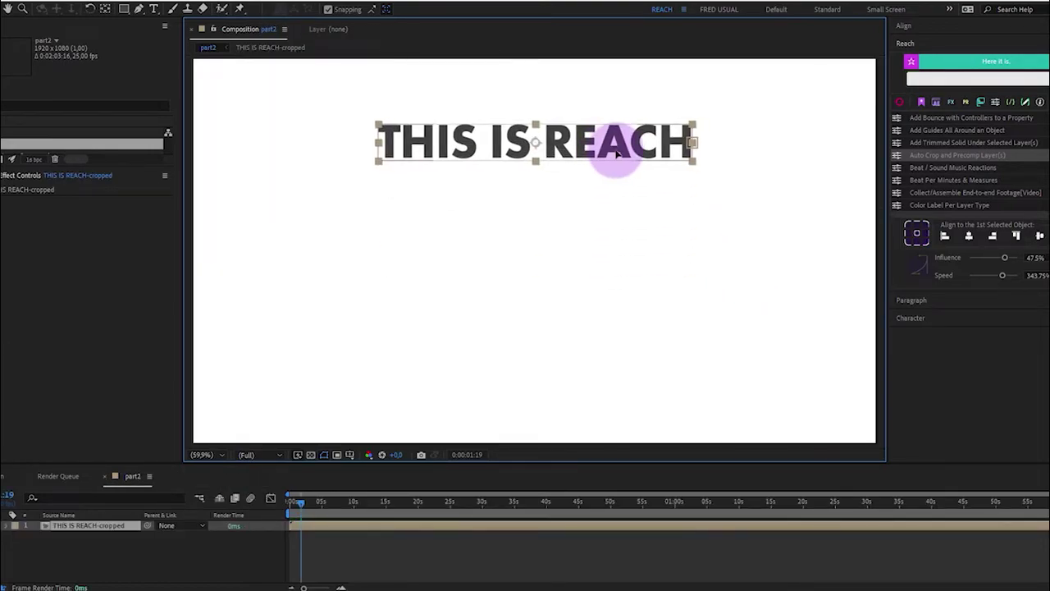
pyautogui.click(718, 307)
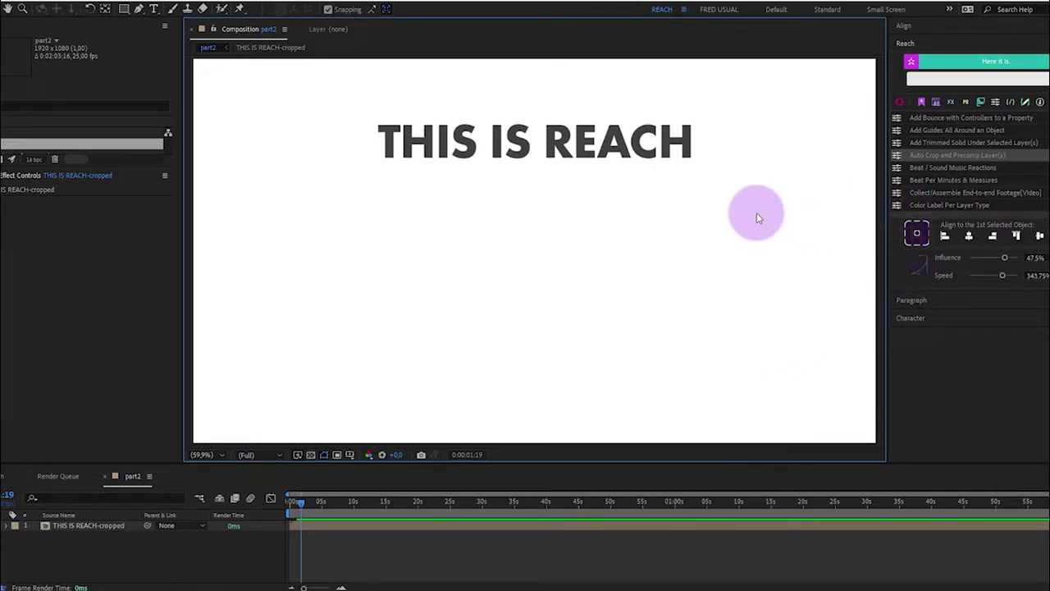
pyautogui.moveTo(616, 140); pyautogui.dragTo(680, 171)
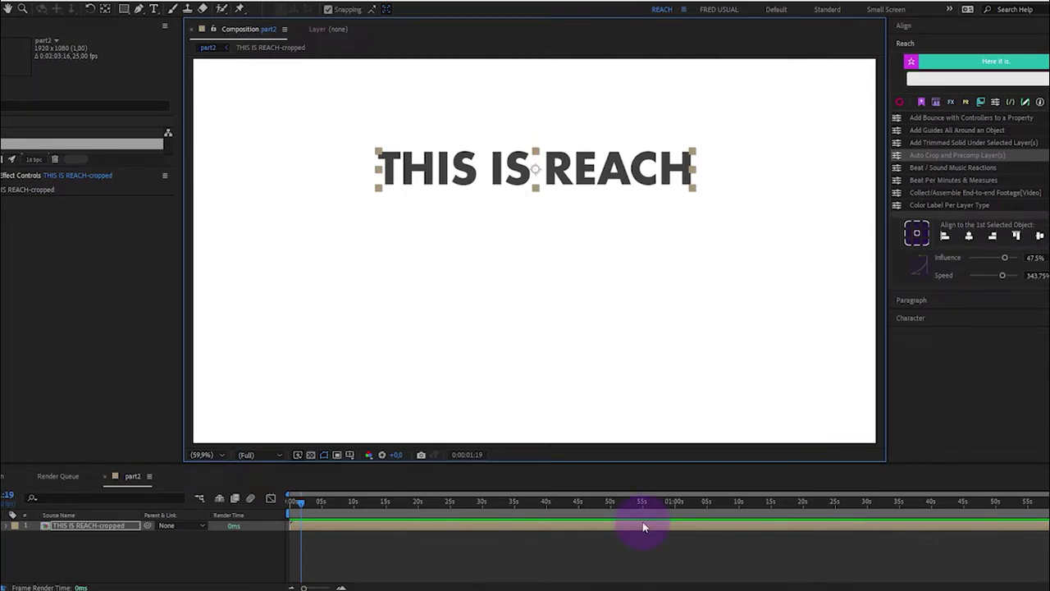
# Add guides around the THIS IS REACH-cropped title, then put music.wav into part2 as a layer
pyautogui.click(961, 132)
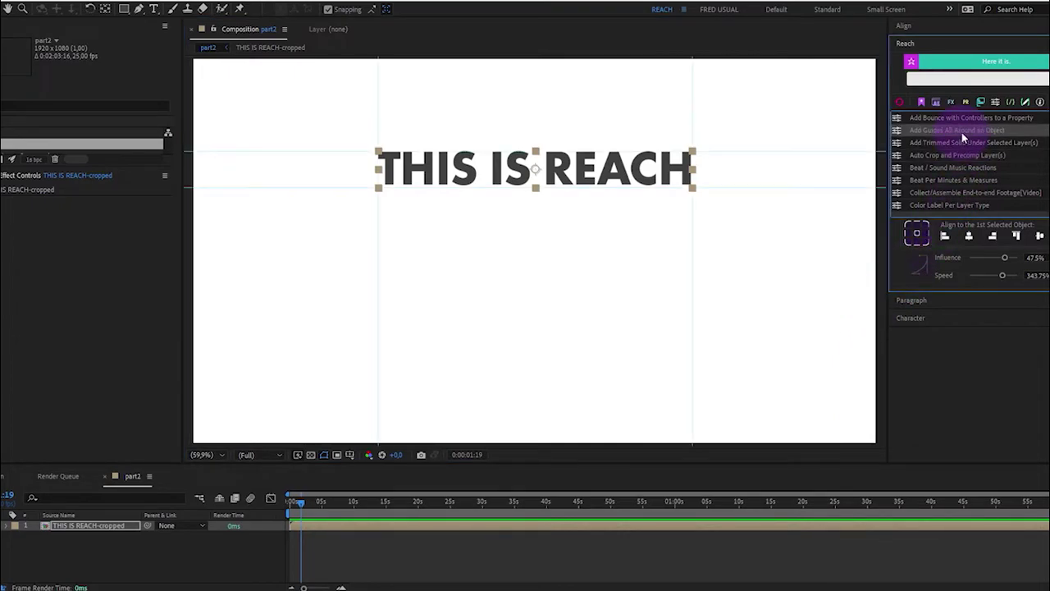
pyautogui.moveTo(632, 169)
pyautogui.mouseDown()
pyautogui.moveTo(647, 251)
pyautogui.moveTo(651, 204)
pyautogui.moveTo(621, 197)
pyautogui.moveTo(312, 206)
pyautogui.moveTo(656, 206)
pyautogui.moveTo(614, 203)
pyautogui.moveTo(642, 187)
pyautogui.mouseUp()
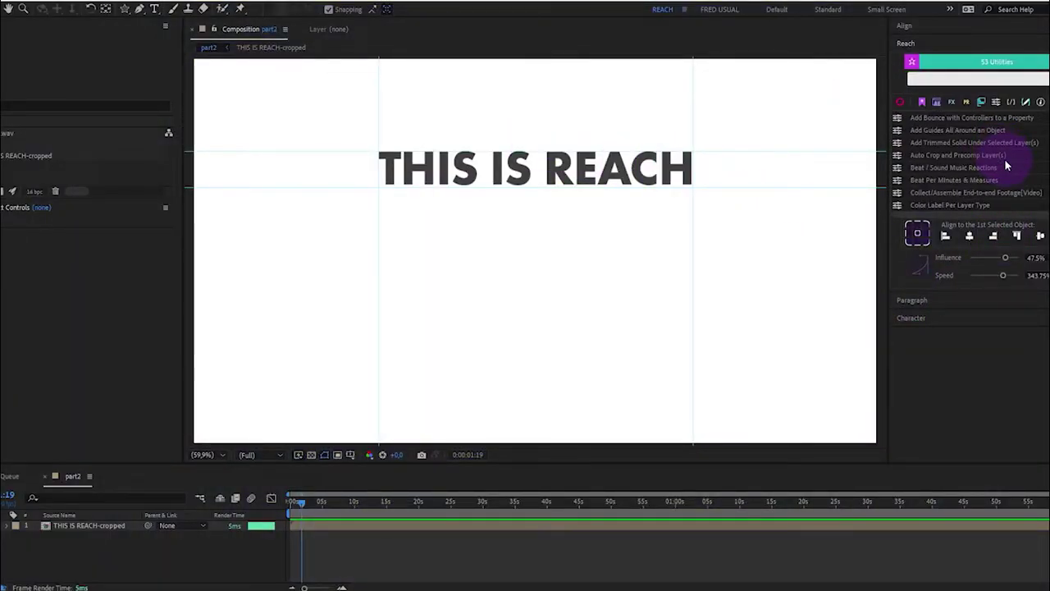
pyautogui.click(739, 190)
pyautogui.click(191, 31)
pyautogui.moveTo(39, 132); pyautogui.dragTo(227, 555)
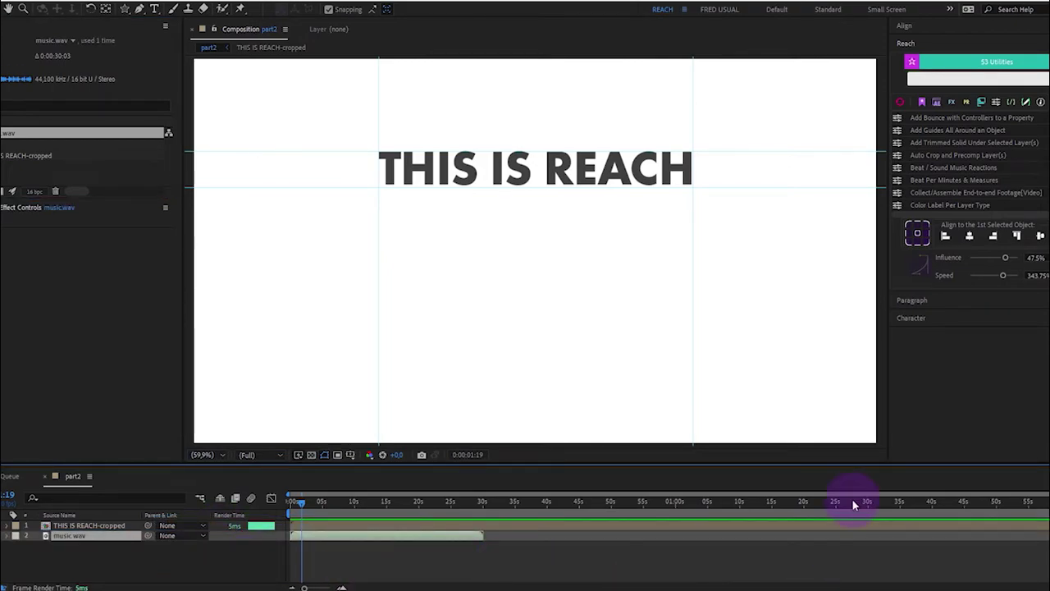
# Draw an orange star below the title with the Star tool
pyautogui.click(125, 8)
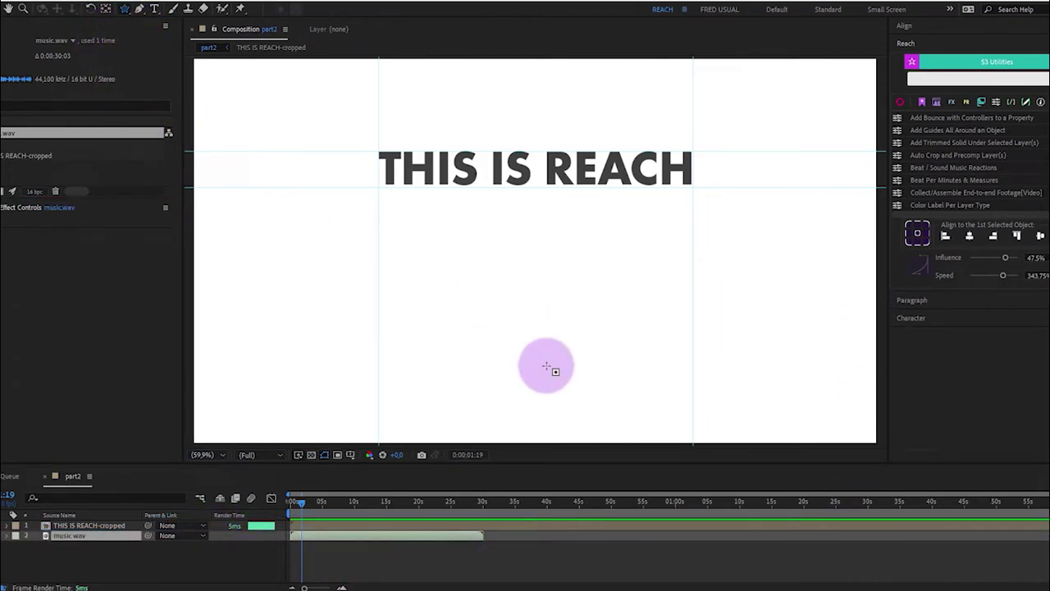
pyautogui.moveTo(513, 283)
pyautogui.mouseDown()
pyautogui.moveTo(579, 359)
pyautogui.moveTo(561, 319)
pyautogui.mouseUp()
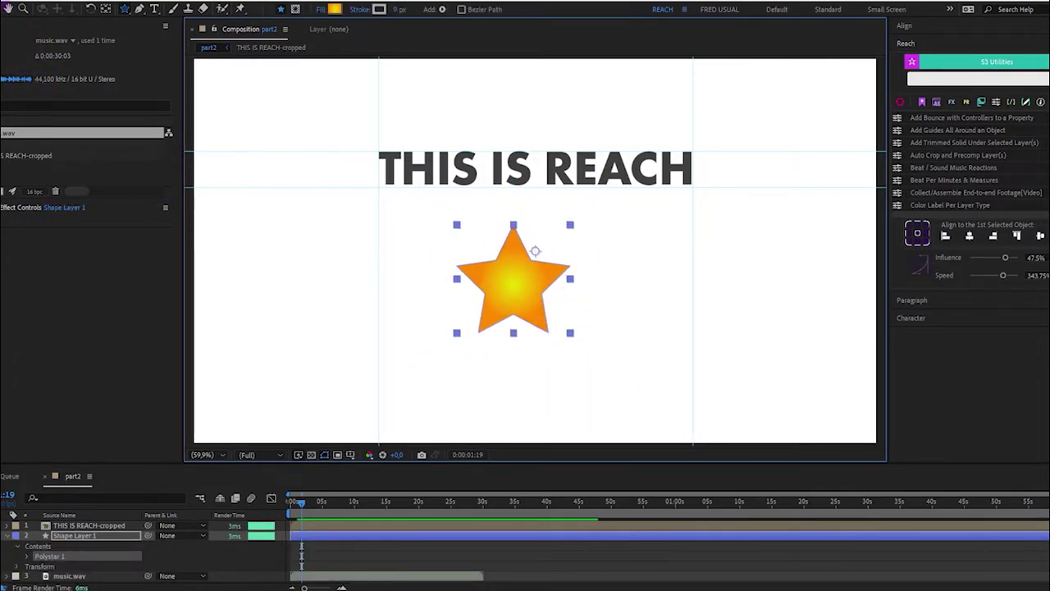
pyautogui.click(8, 8)
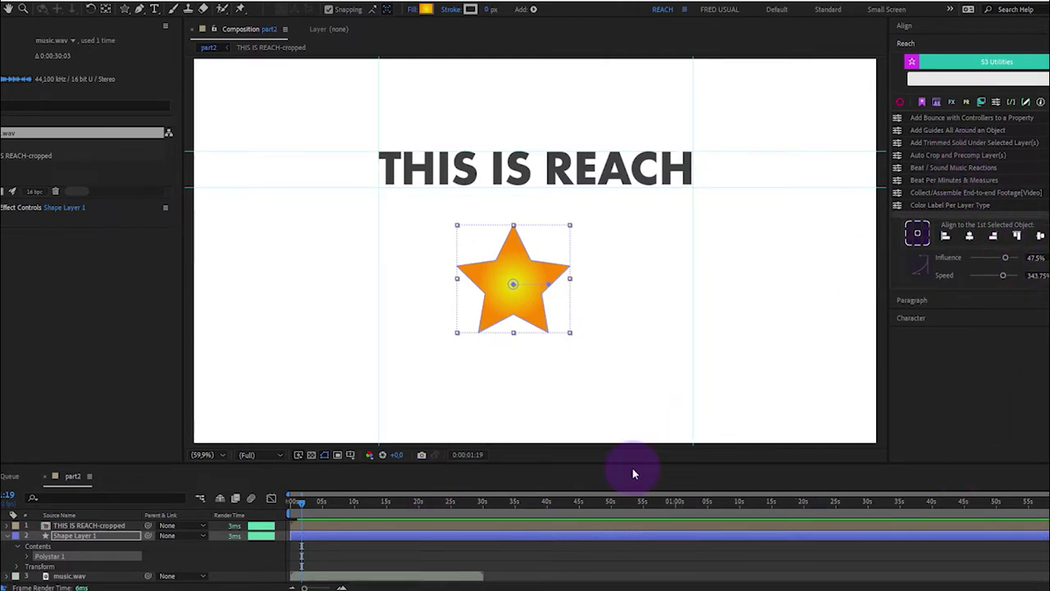
# Sync the star's Scale to music.wav using Reach's Beat / Sound Music Reactions
pyautogui.click(466, 576)
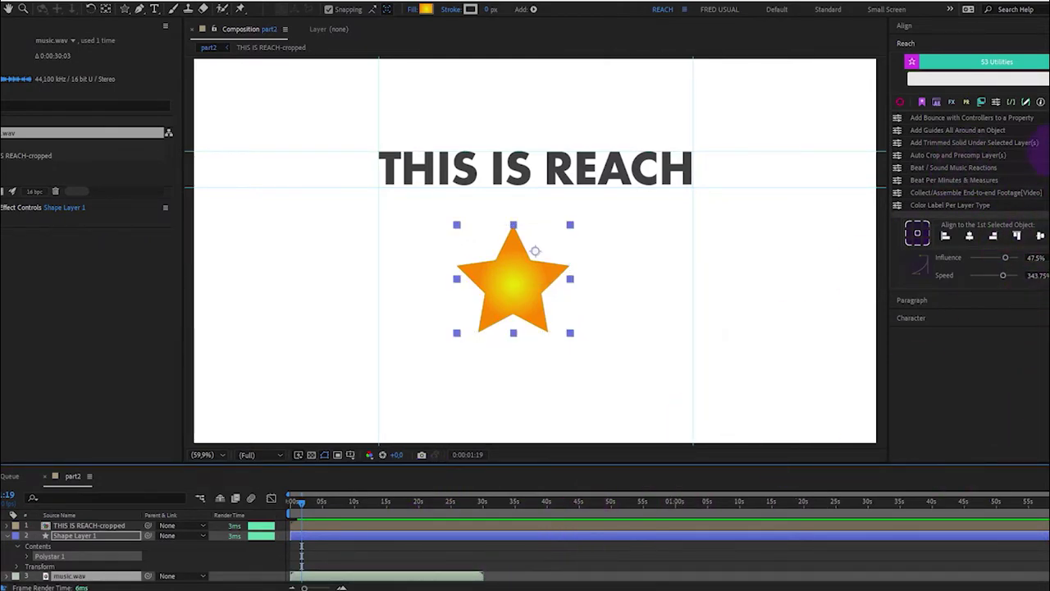
pyautogui.click(987, 166)
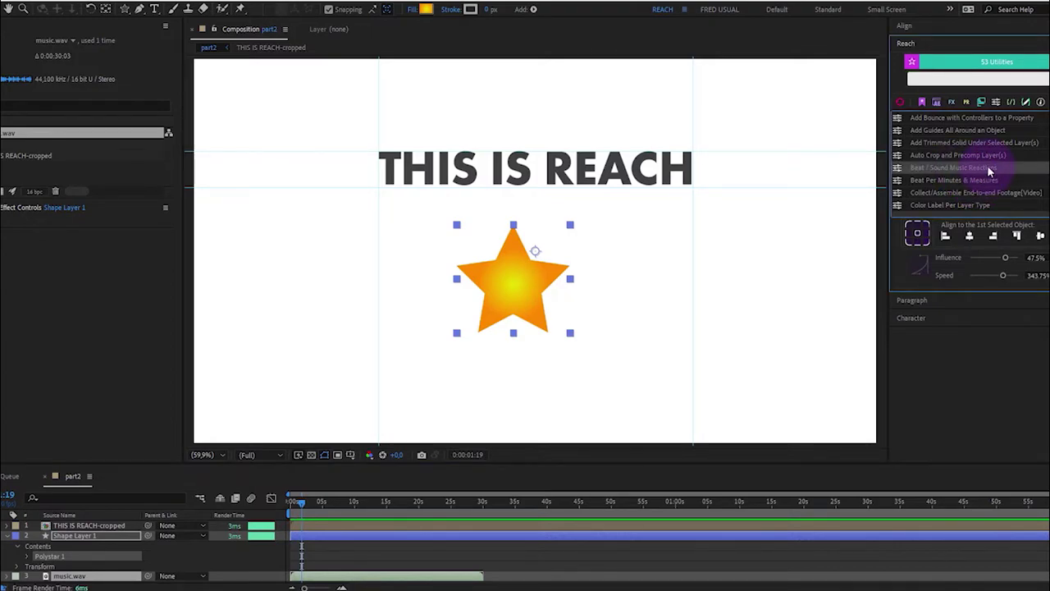
pyautogui.moveTo(563, 159); pyautogui.dragTo(788, 133)
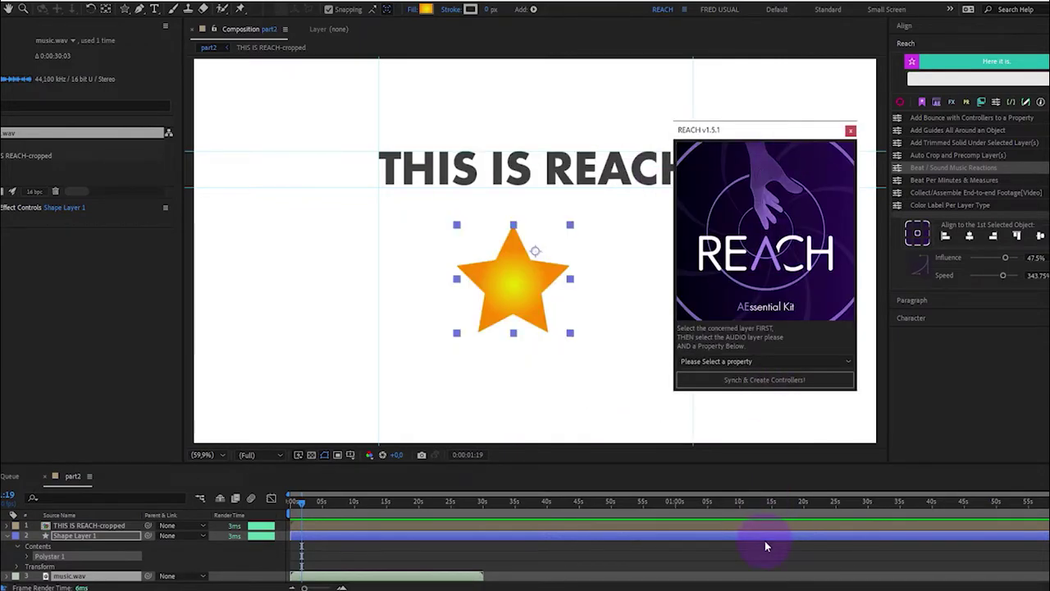
pyautogui.click(751, 360)
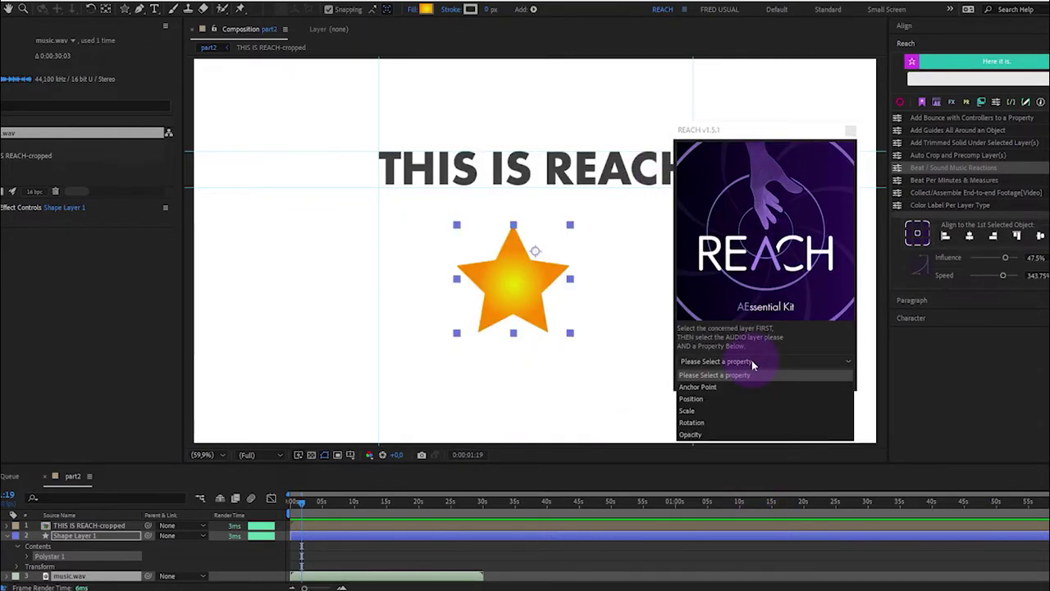
pyautogui.click(731, 412)
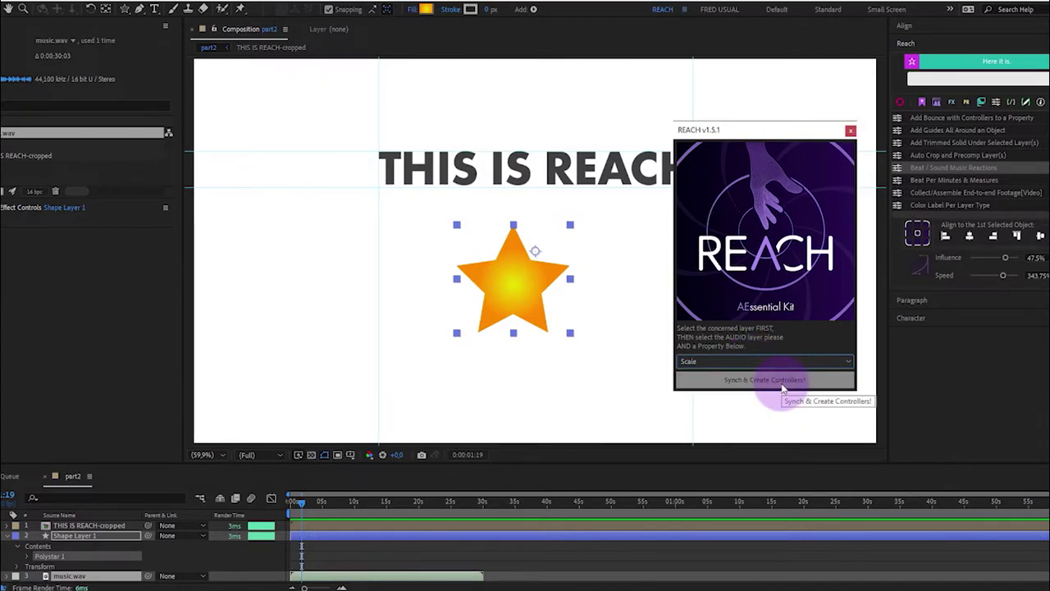
pyautogui.click(779, 380)
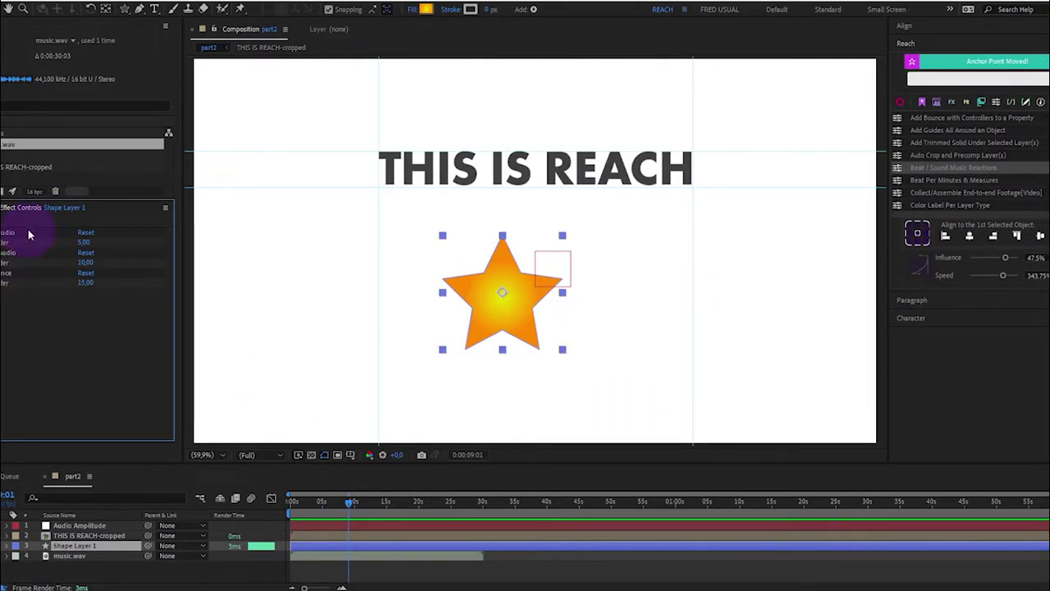
# Raise the star's audio reaction sliders from 5/10/15 to about 37/34/36 and preview
pyautogui.click(31, 232)
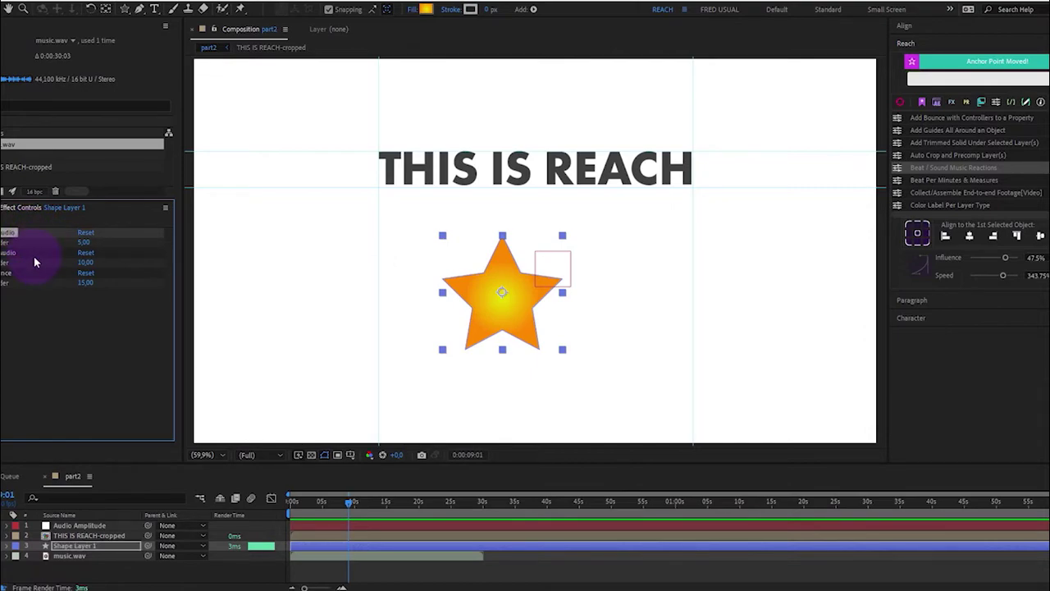
pyautogui.click(34, 256)
pyautogui.click(29, 272)
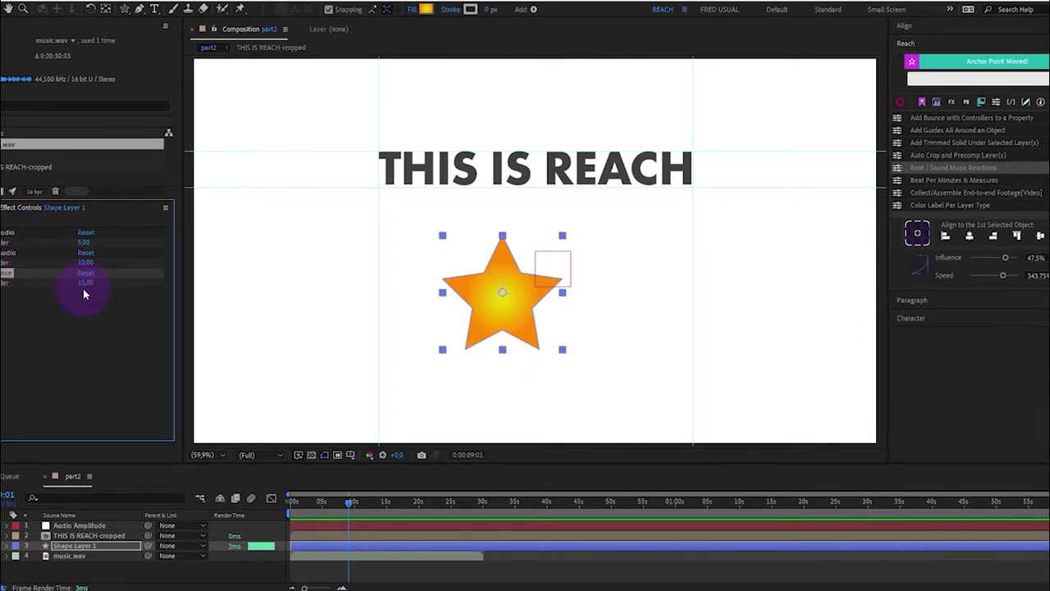
pyautogui.moveTo(87, 282); pyautogui.dragTo(96, 242)
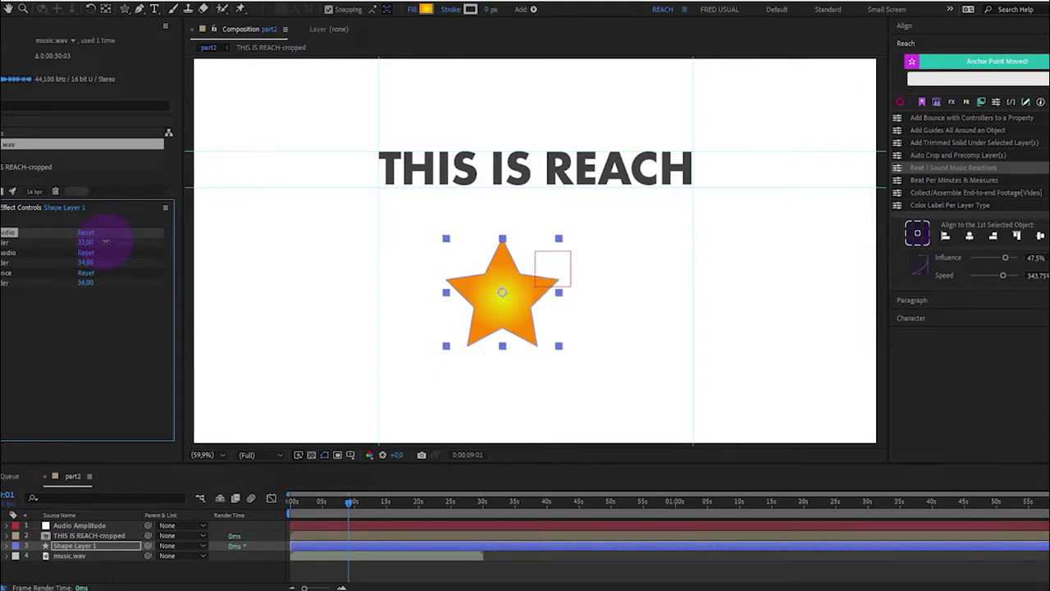
pyautogui.press('space')
pyautogui.click(364, 513)
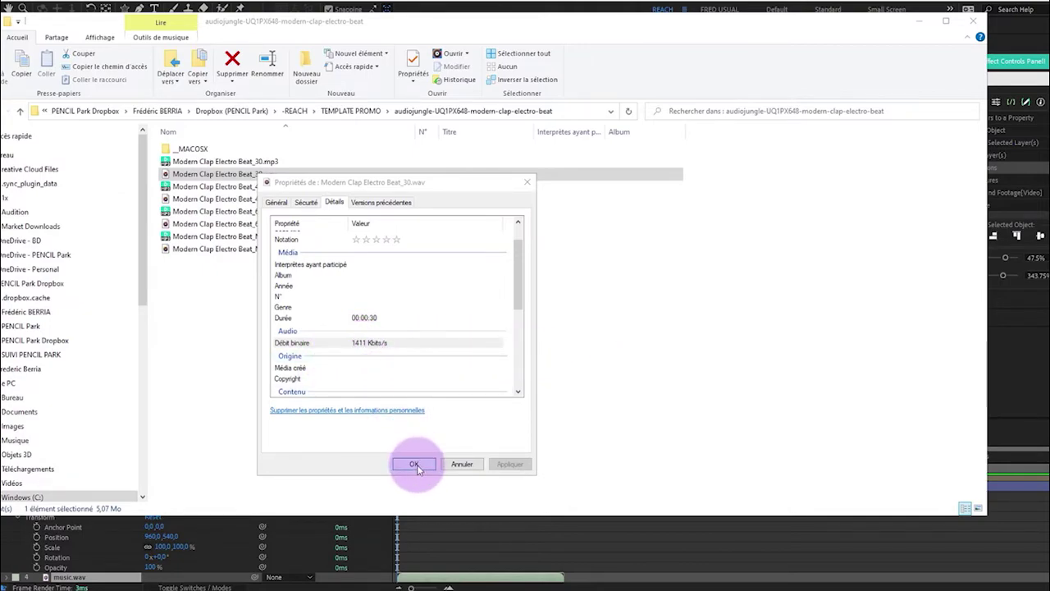
# Close the audio properties, search Reach for 'beat', and select Beat Per Minutes & Measures
pyautogui.click(414, 464)
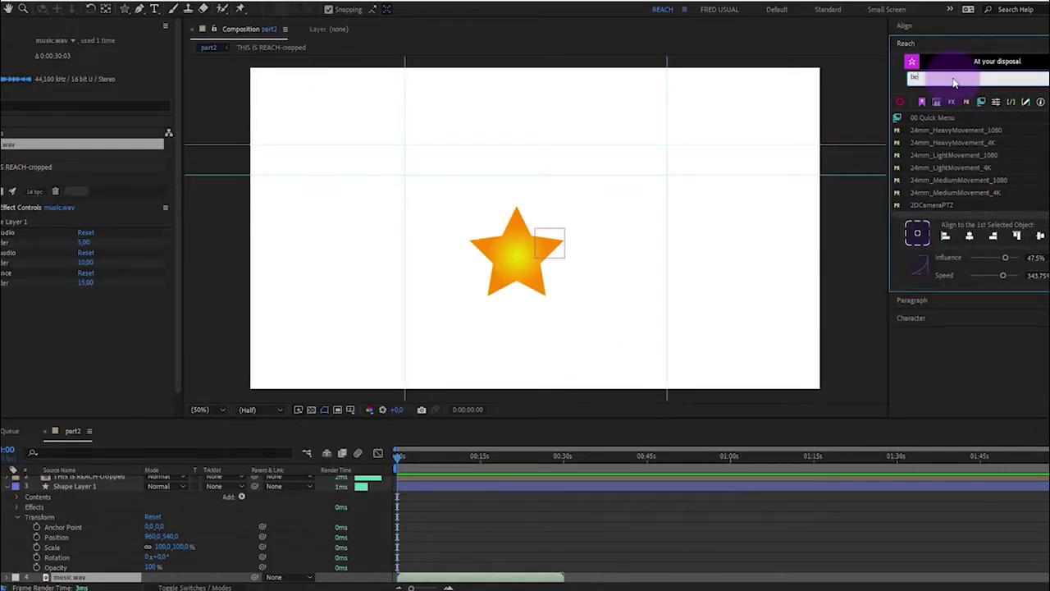
pyautogui.write('at')
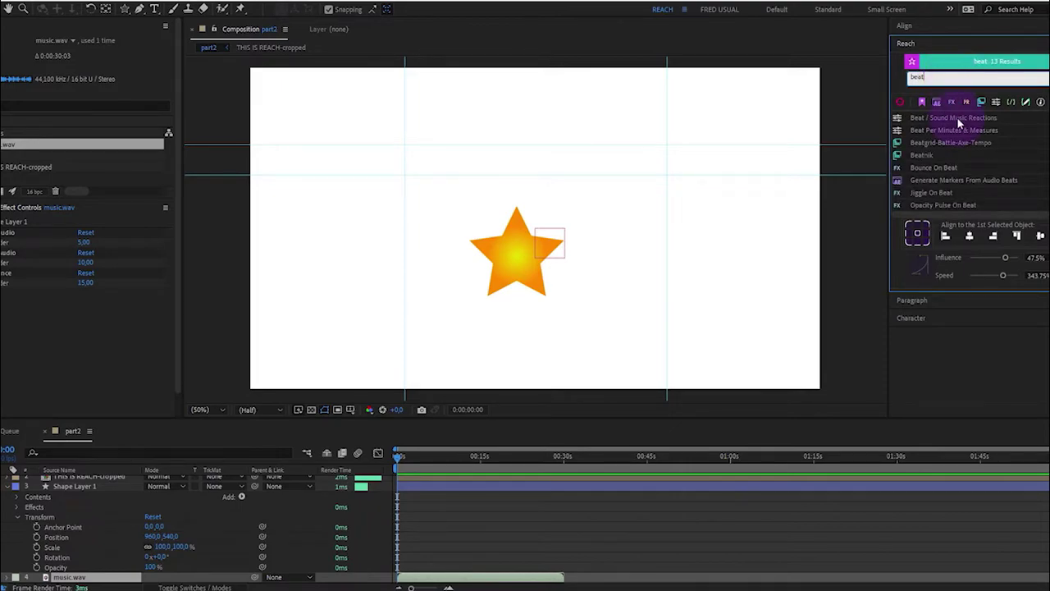
pyautogui.click(982, 119)
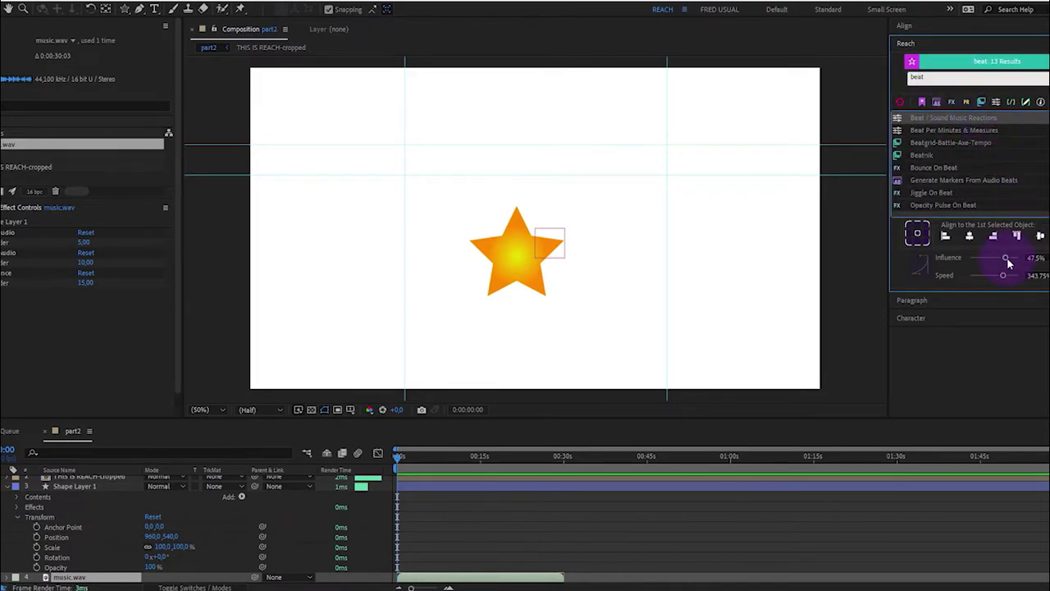
pyautogui.click(979, 129)
pyautogui.click(799, 381)
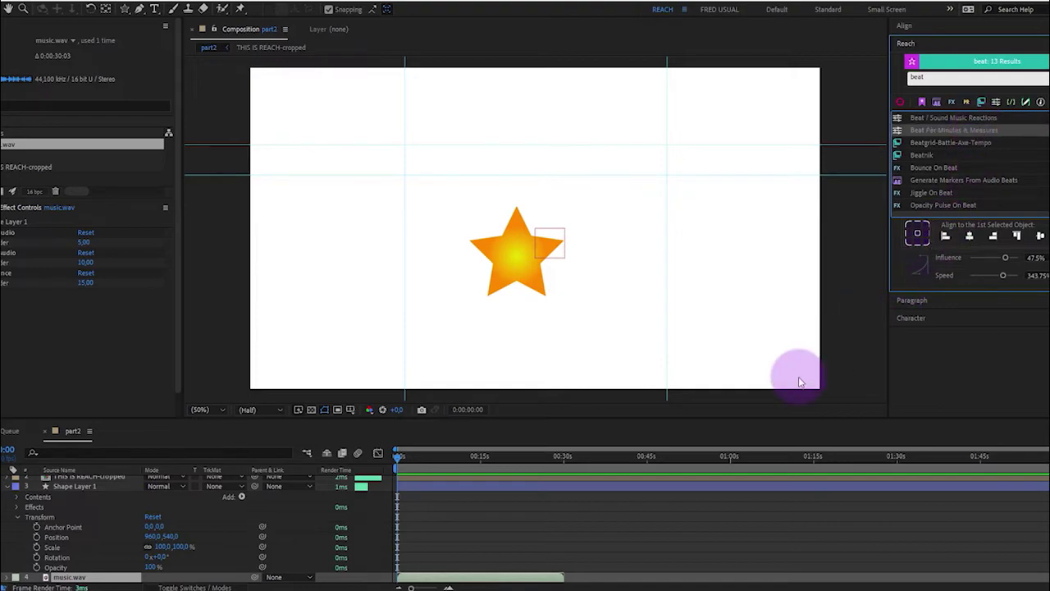
pyautogui.click(978, 181)
# Create a METRONOME layer at 141 beats per minute with 3 beats per measure
pyautogui.doubleClick(984, 130)
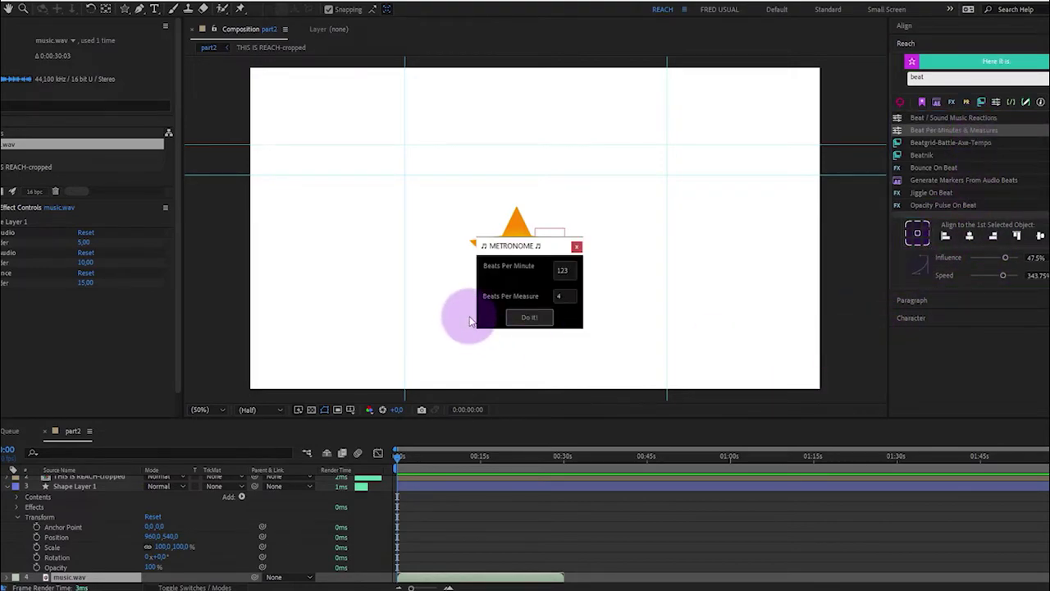
pyautogui.moveTo(503, 239); pyautogui.dragTo(542, 276)
pyautogui.doubleClick(583, 295)
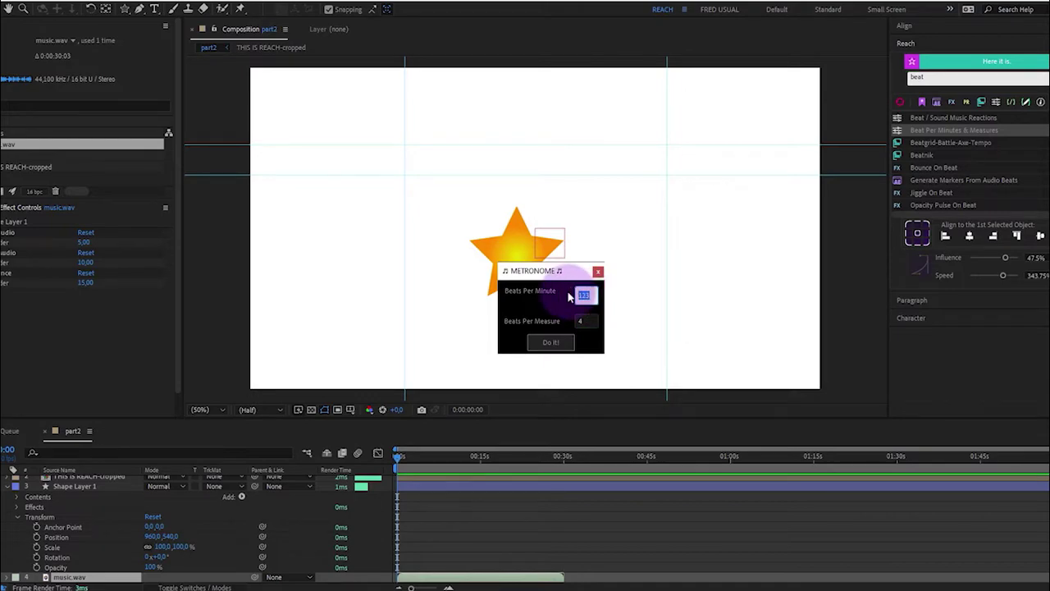
pyautogui.write('141')
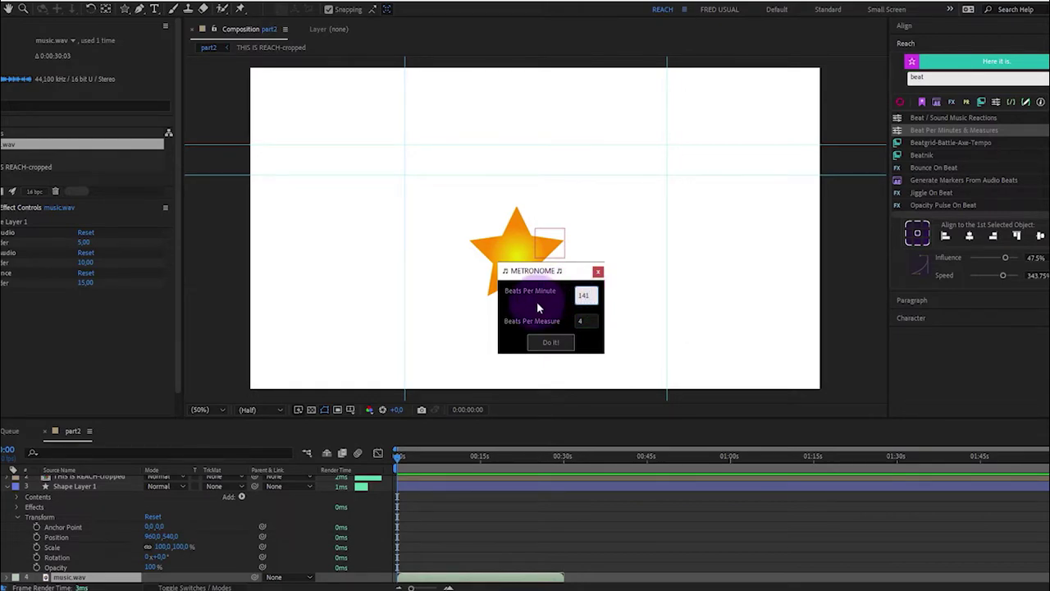
pyautogui.doubleClick(584, 320)
pyautogui.moveTo(588, 320); pyautogui.dragTo(569, 320)
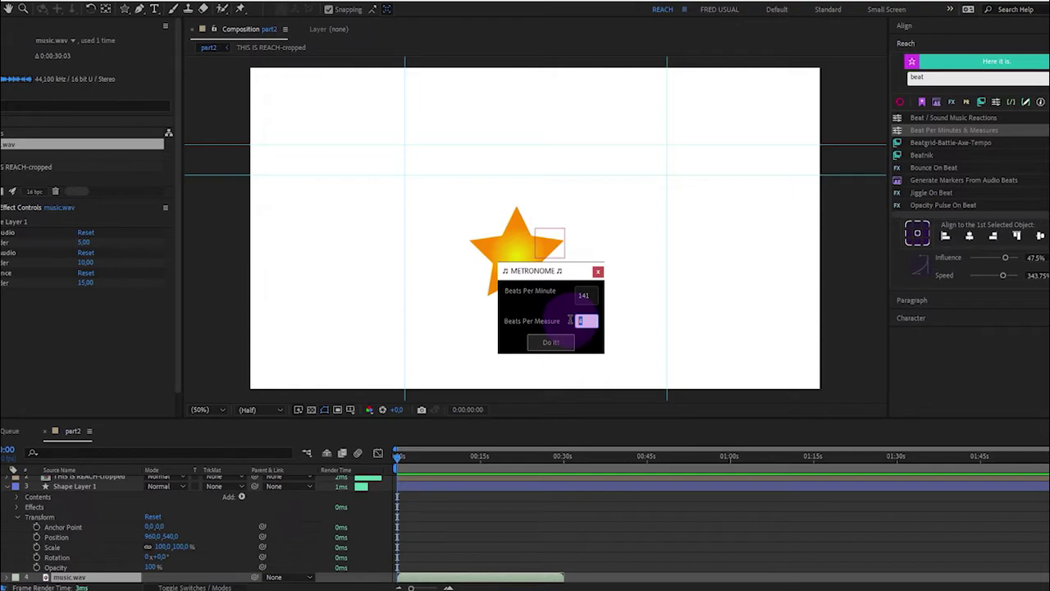
pyautogui.write('3')
pyautogui.click(556, 343)
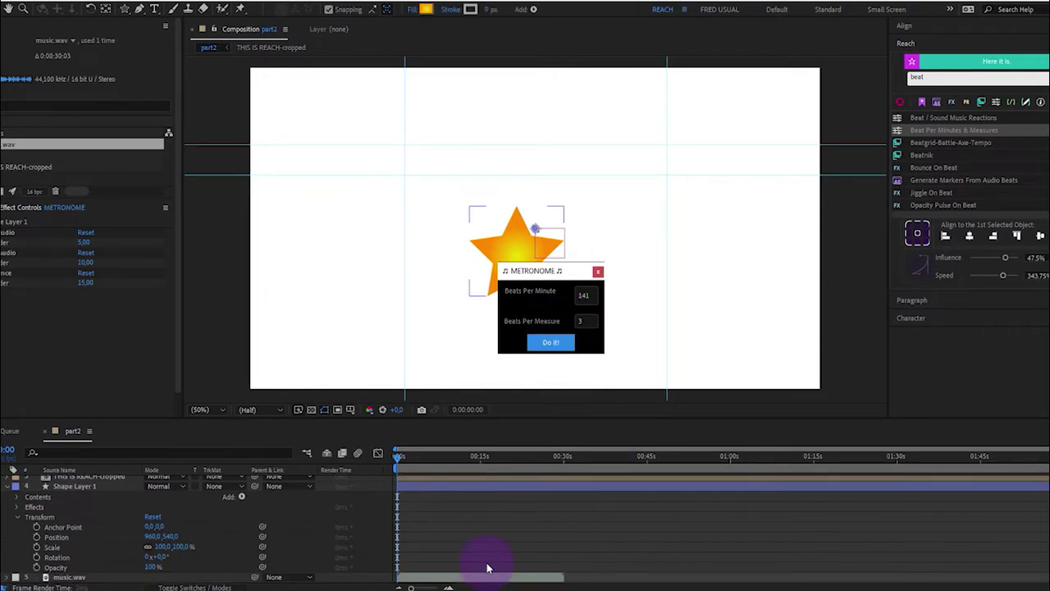
# Zoom the timeline to one-second ticks and scrub through the beat markers
pyautogui.moveTo(410, 587); pyautogui.dragTo(443, 587)
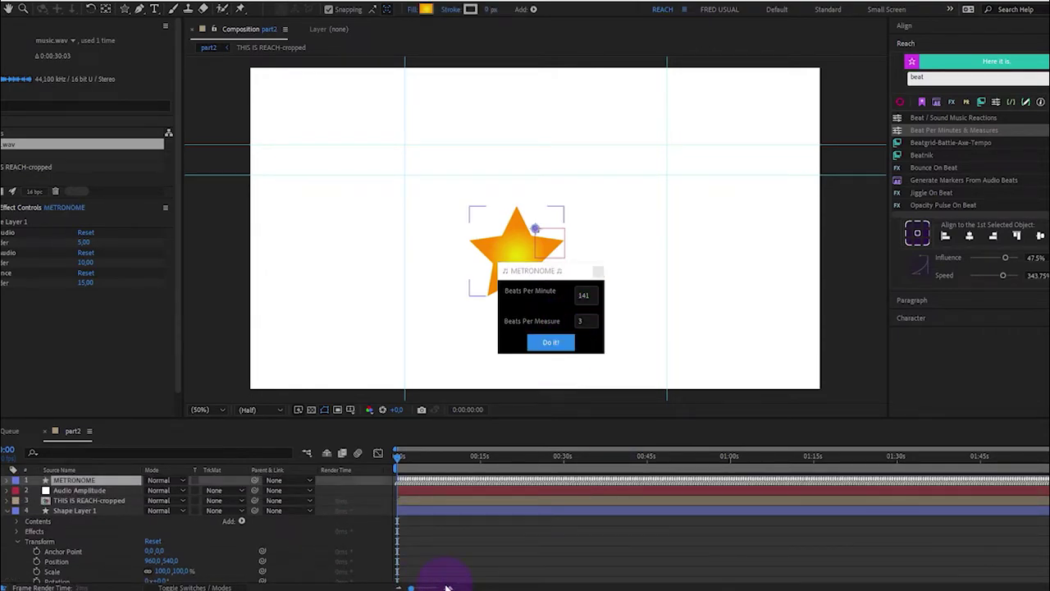
pyautogui.moveTo(673, 474); pyautogui.dragTo(663, 453)
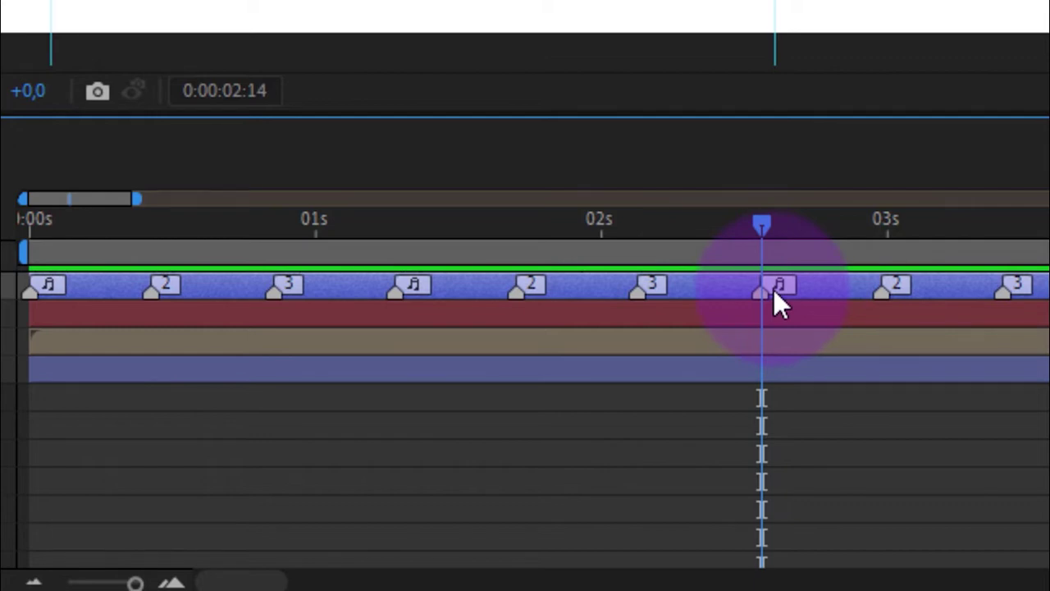
pyautogui.moveTo(757, 227); pyautogui.dragTo(390, 235)
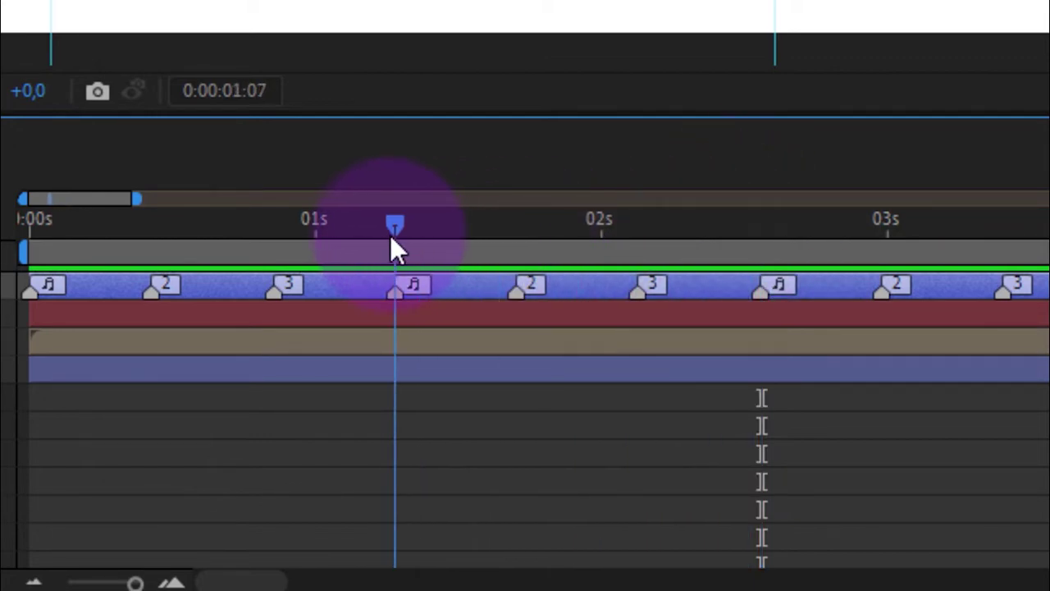
pyautogui.press('k')
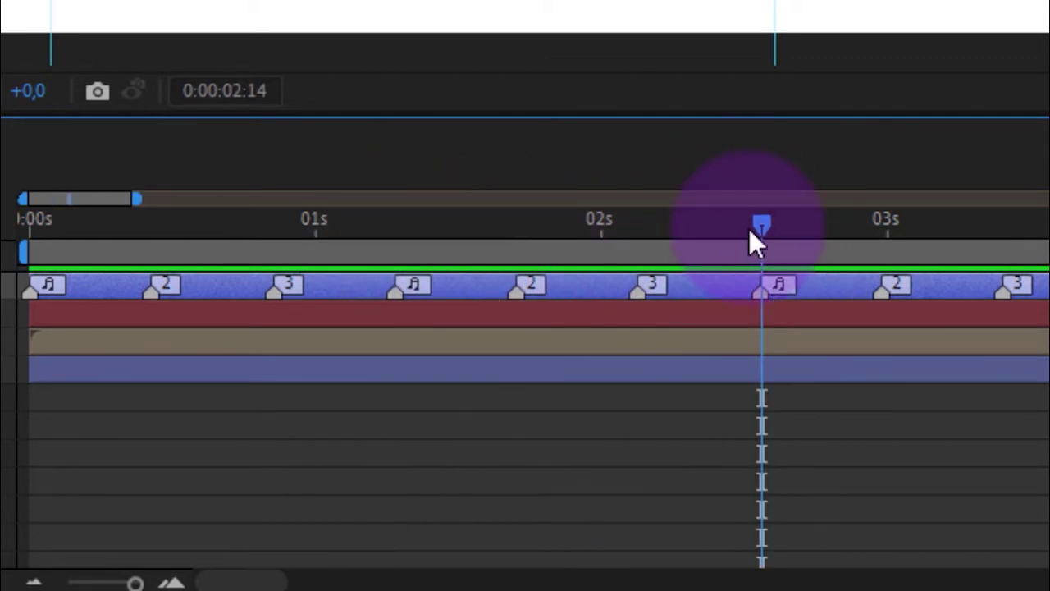
pyautogui.moveTo(757, 228); pyautogui.dragTo(388, 238)
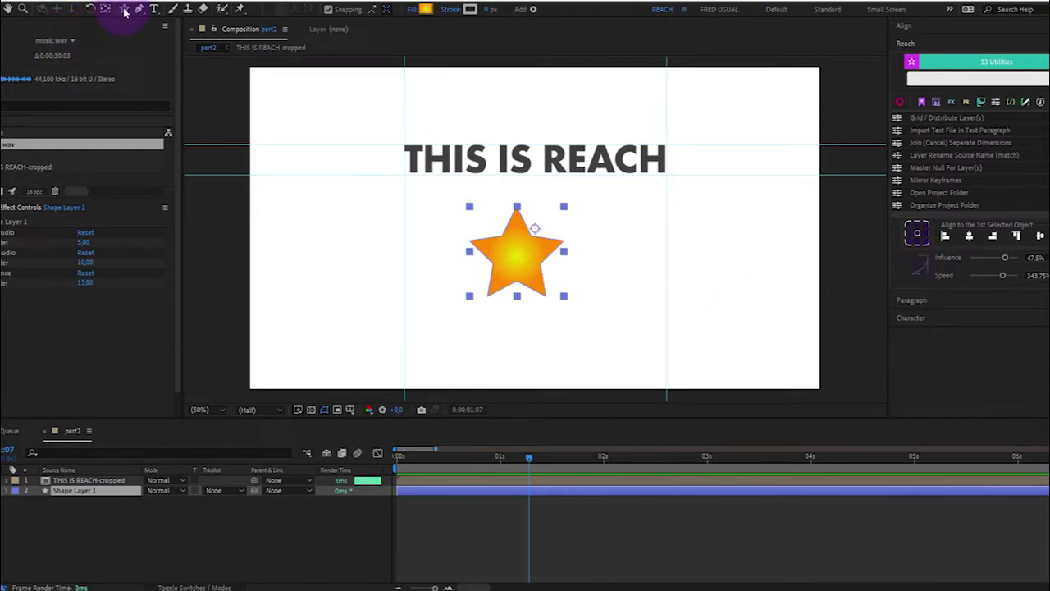
# Draw a circle left of the star and give it a solid dark red fill
pyautogui.moveTo(124, 11); pyautogui.dragTo(164, 38)
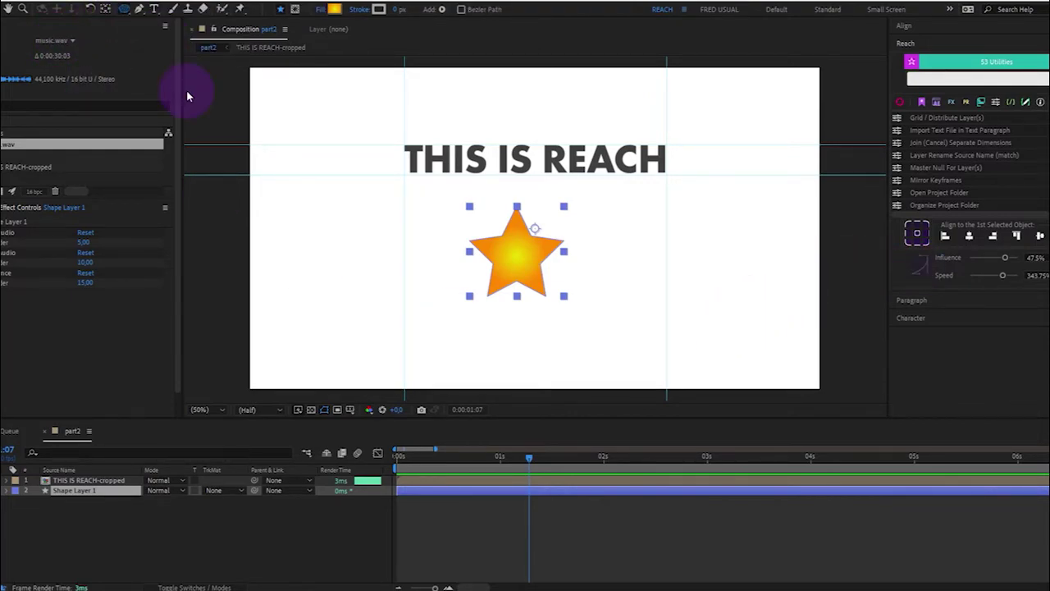
pyautogui.click(271, 525)
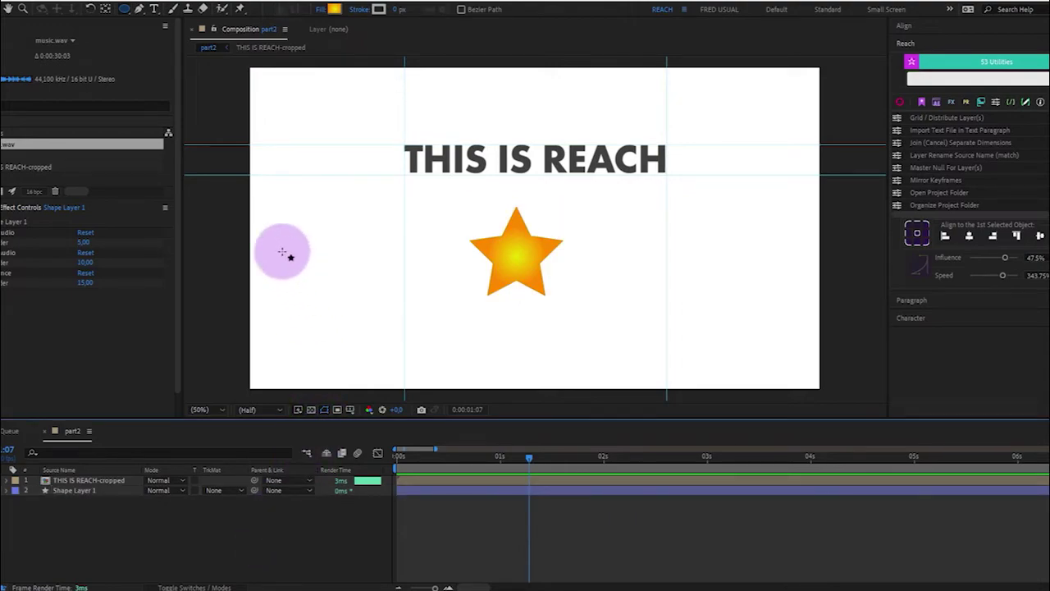
pyautogui.moveTo(282, 252); pyautogui.dragTo(374, 343)
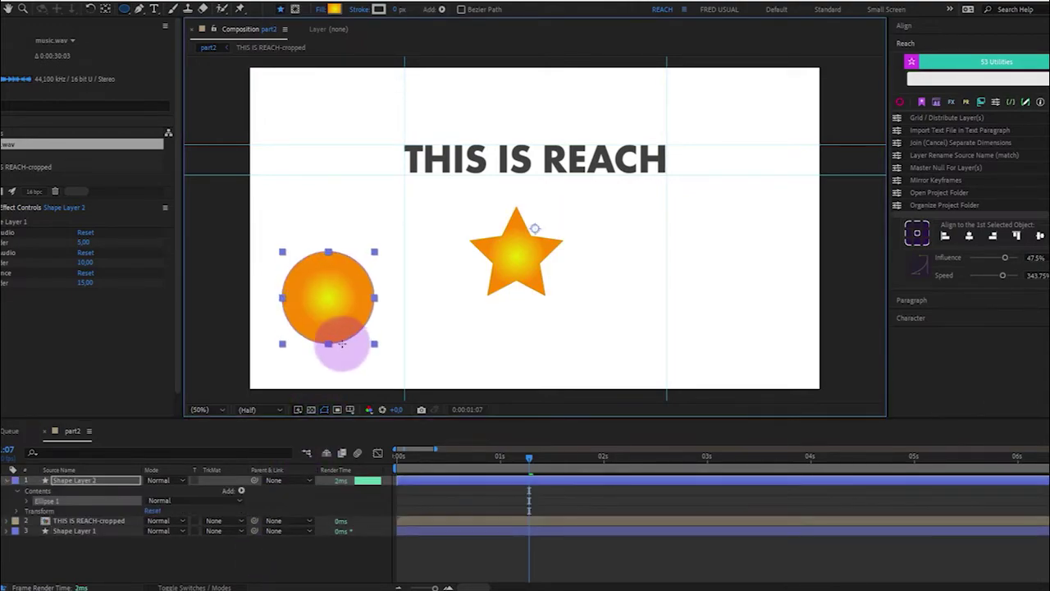
pyautogui.click(335, 10)
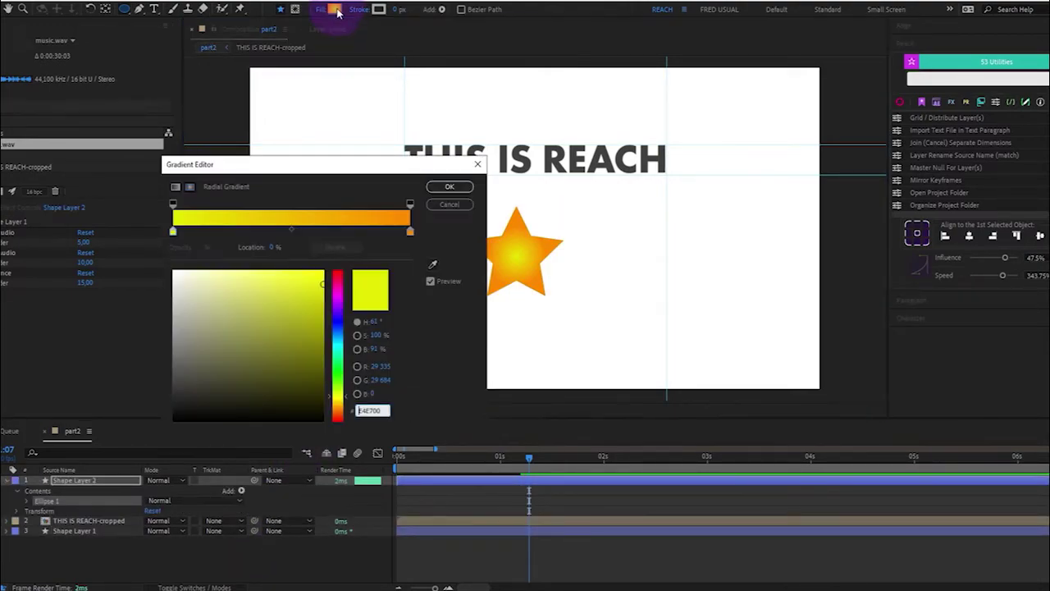
pyautogui.click(456, 203)
pyautogui.keyDown('alt'); pyautogui.click(334, 10); pyautogui.keyUp('alt')
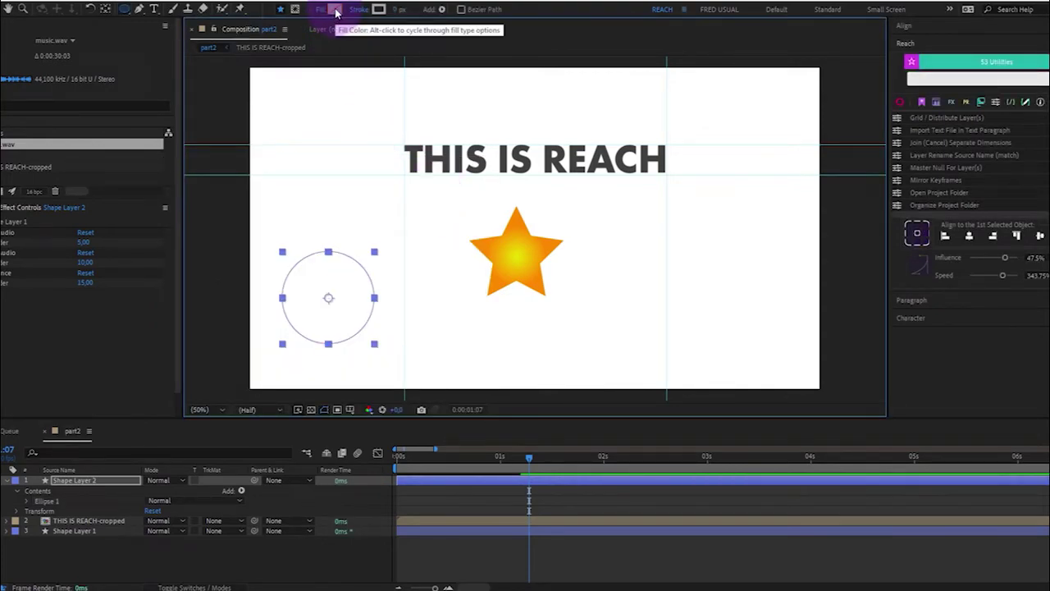
pyautogui.keyDown('alt'); pyautogui.click(335, 10); pyautogui.keyUp('alt')
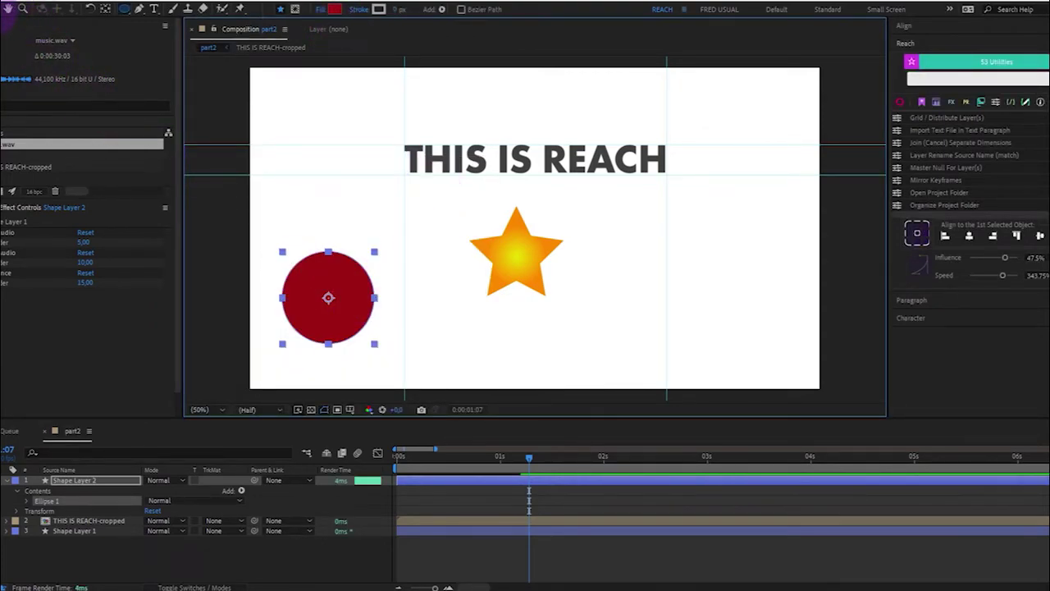
# Duplicate the circle's layer, Shape Layer 2, twice with Ctrl+D
pyautogui.click(9, 9)
pyautogui.click(312, 341)
pyautogui.click(112, 484)
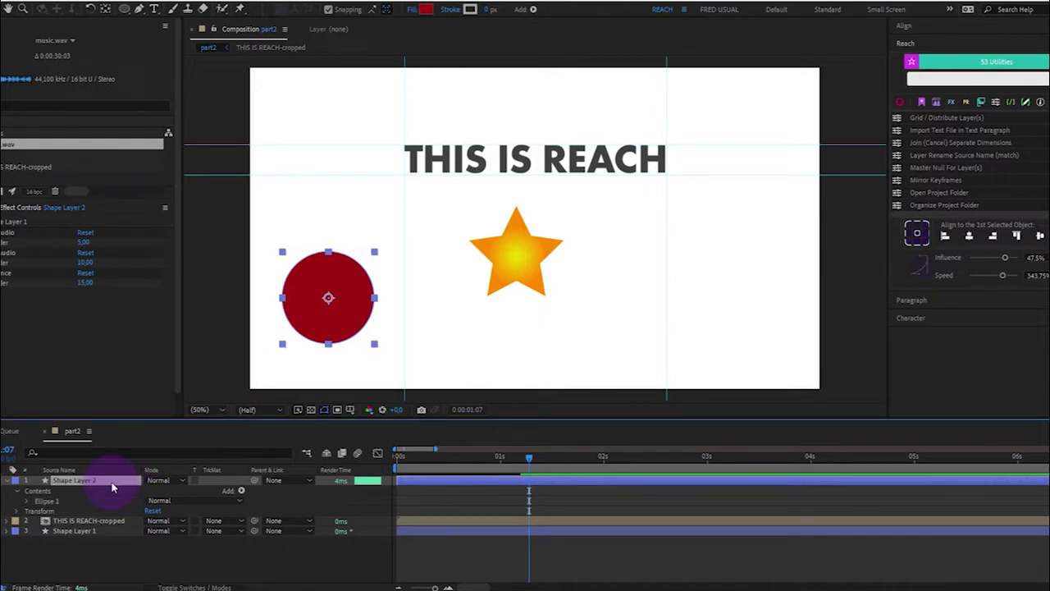
pyautogui.hotkey('ctrl', 'd')
pyautogui.hotkey('ctrl', 'd')
# Move one circle to the right side and another to the upper left, shrinking the right one
pyautogui.click(281, 339)
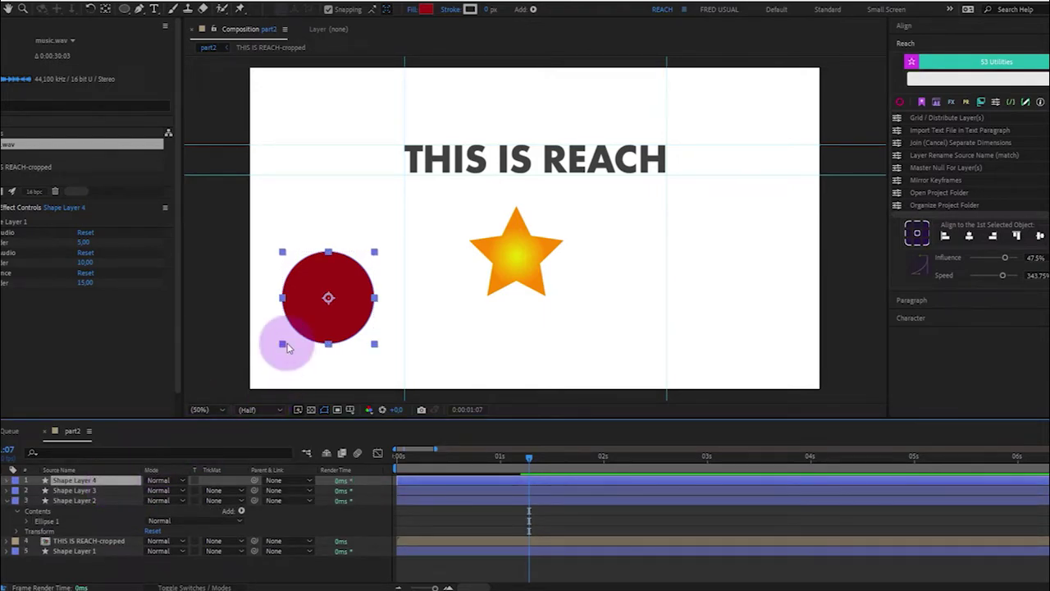
pyautogui.moveTo(314, 324); pyautogui.dragTo(710, 323)
pyautogui.moveTo(347, 363); pyautogui.dragTo(368, 140)
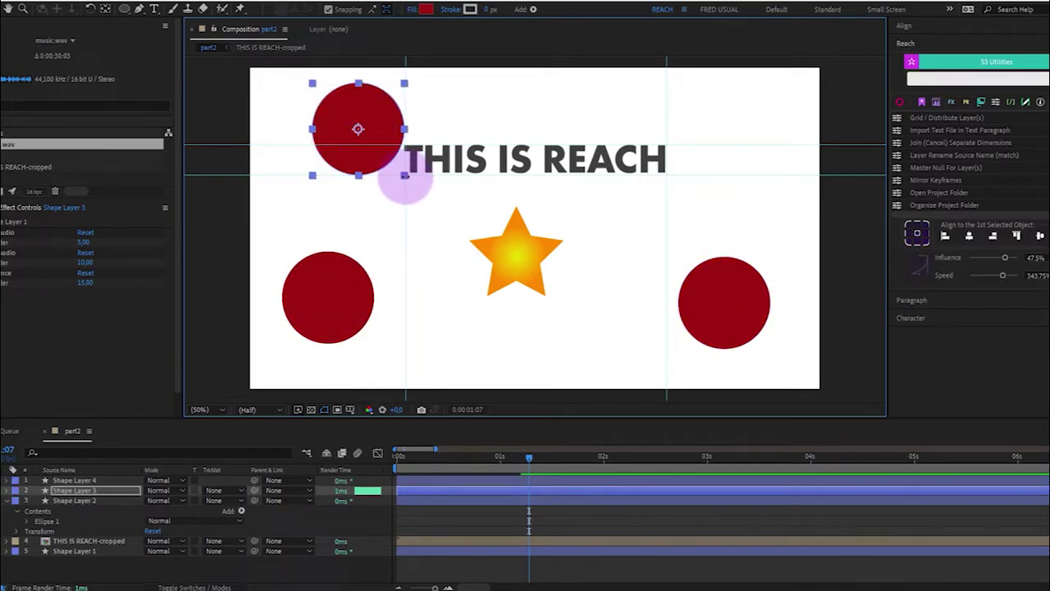
pyautogui.click(683, 293)
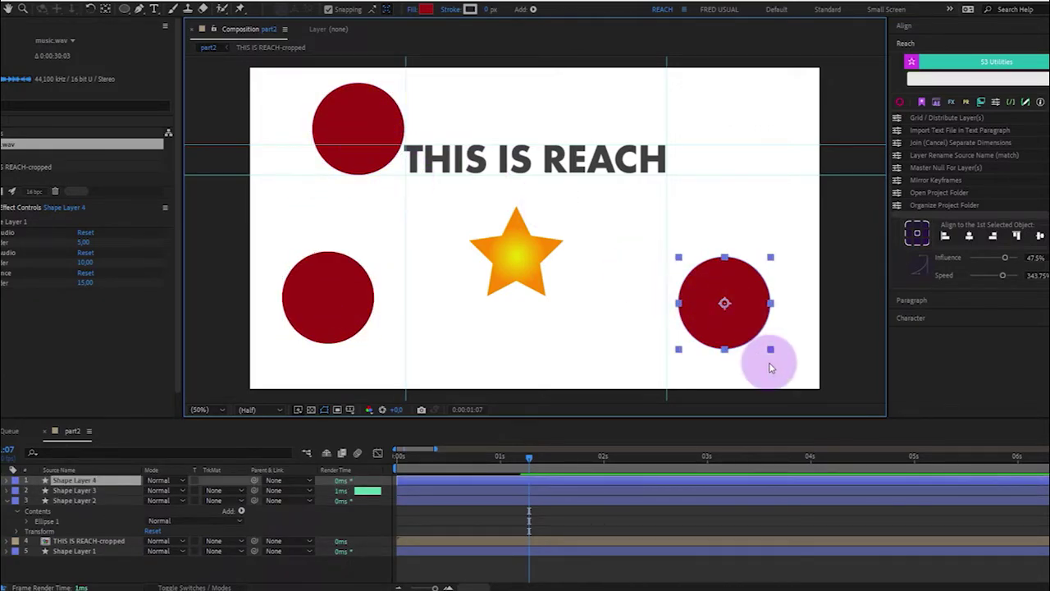
pyautogui.moveTo(771, 351); pyautogui.dragTo(747, 306)
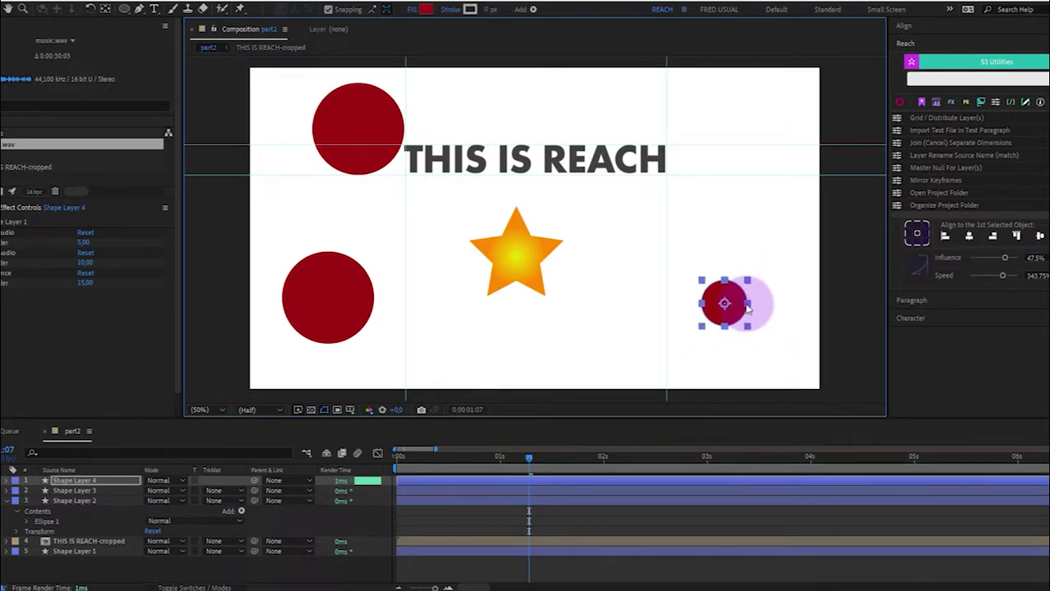
# Nudge the left circles and the star into place and center the star's anchor point
pyautogui.moveTo(308, 314); pyautogui.dragTo(309, 347)
pyautogui.moveTo(358, 115); pyautogui.dragTo(306, 251)
pyautogui.moveTo(524, 273); pyautogui.dragTo(534, 296)
pyautogui.click(917, 236)
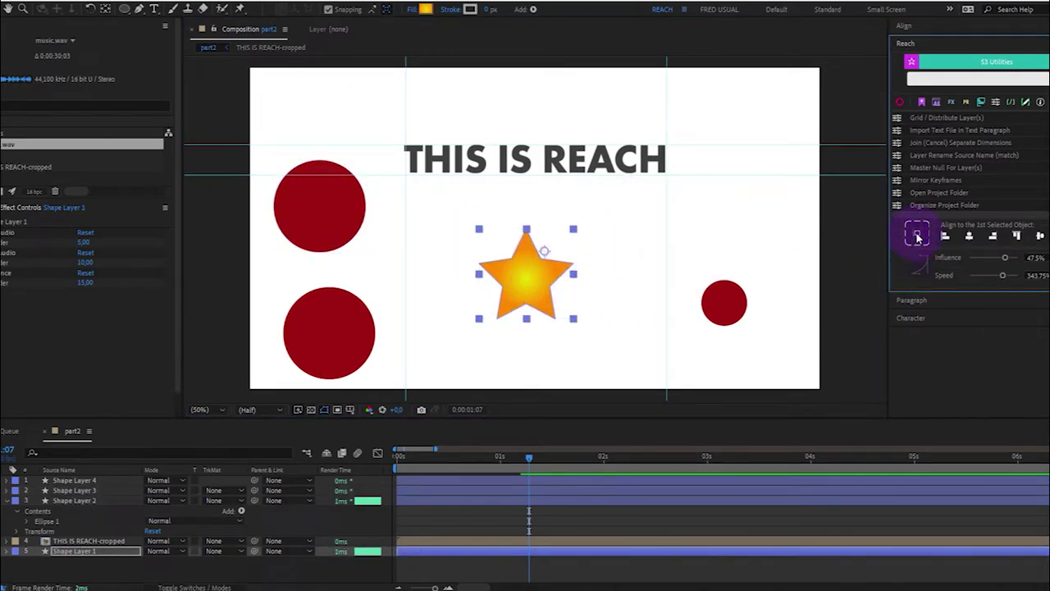
# Select the title, star and circle layers together in the timeline
pyautogui.click(574, 160)
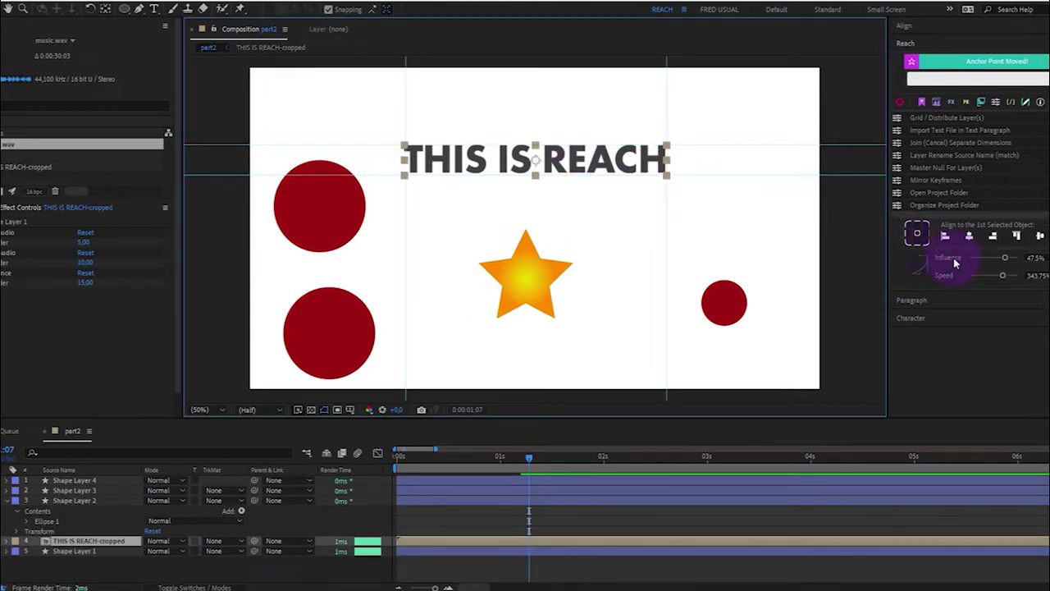
pyautogui.keyDown('ctrl'); pyautogui.click(265, 502); pyautogui.keyUp('ctrl')
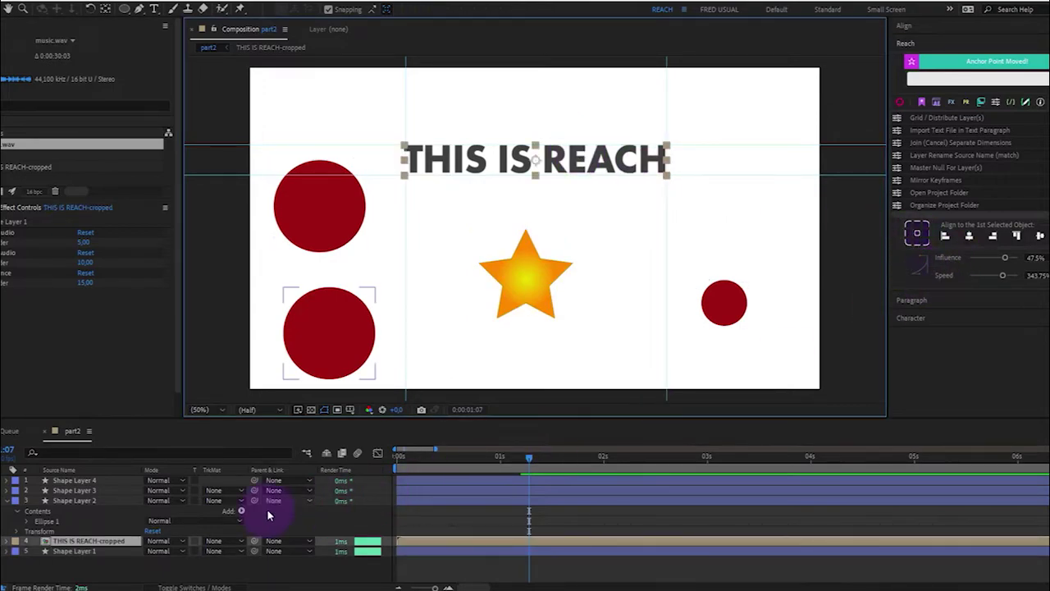
pyautogui.click(8, 504)
pyautogui.click(170, 445)
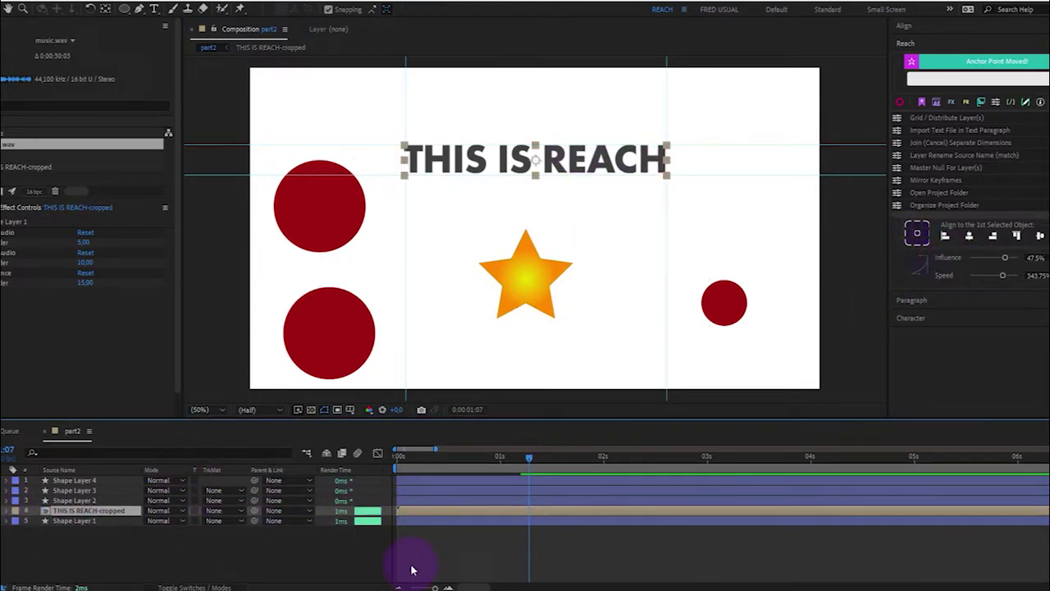
pyautogui.click(107, 520)
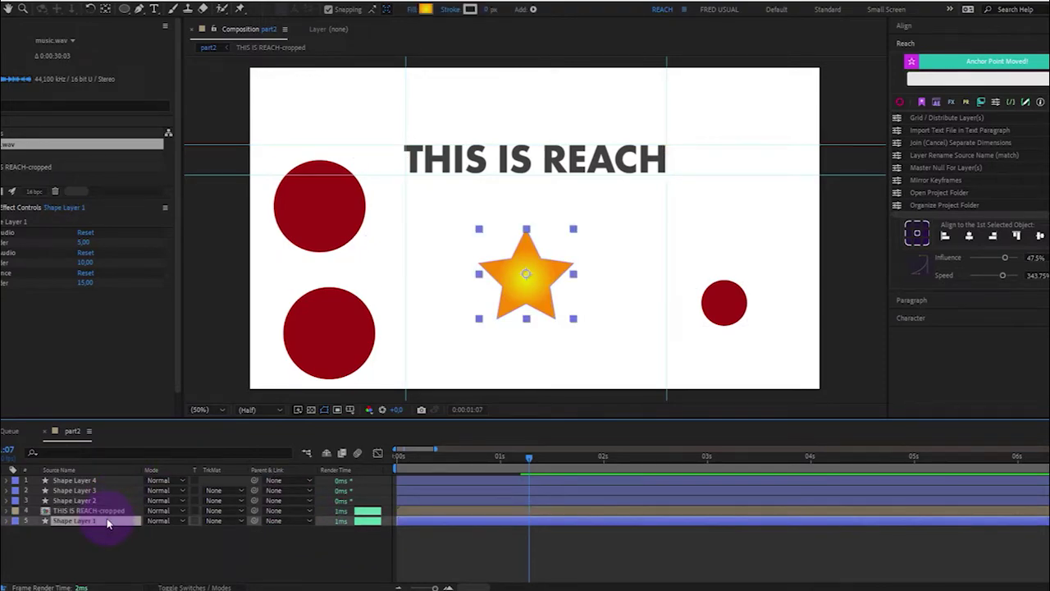
pyautogui.keyDown('ctrl'); pyautogui.click(109, 499); pyautogui.keyUp('ctrl')
pyautogui.keyDown('ctrl'); pyautogui.click(112, 490); pyautogui.keyUp('ctrl')
pyautogui.keyDown('shift'); pyautogui.click(112, 482); pyautogui.keyUp('shift')
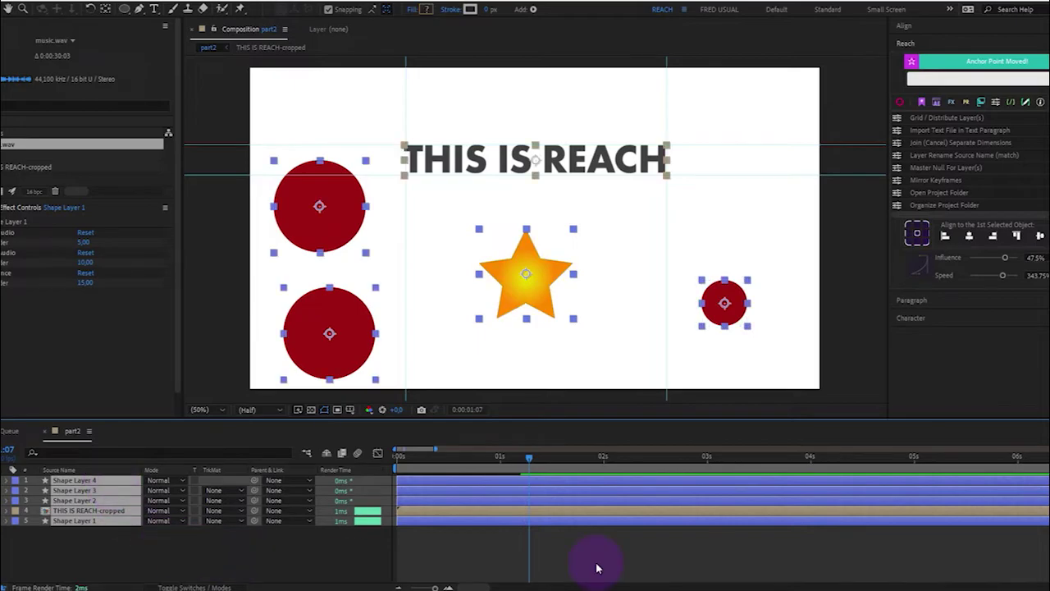
# Create a Reach master null for the selected layers and drag Null 1 to move them
pyautogui.click(942, 79)
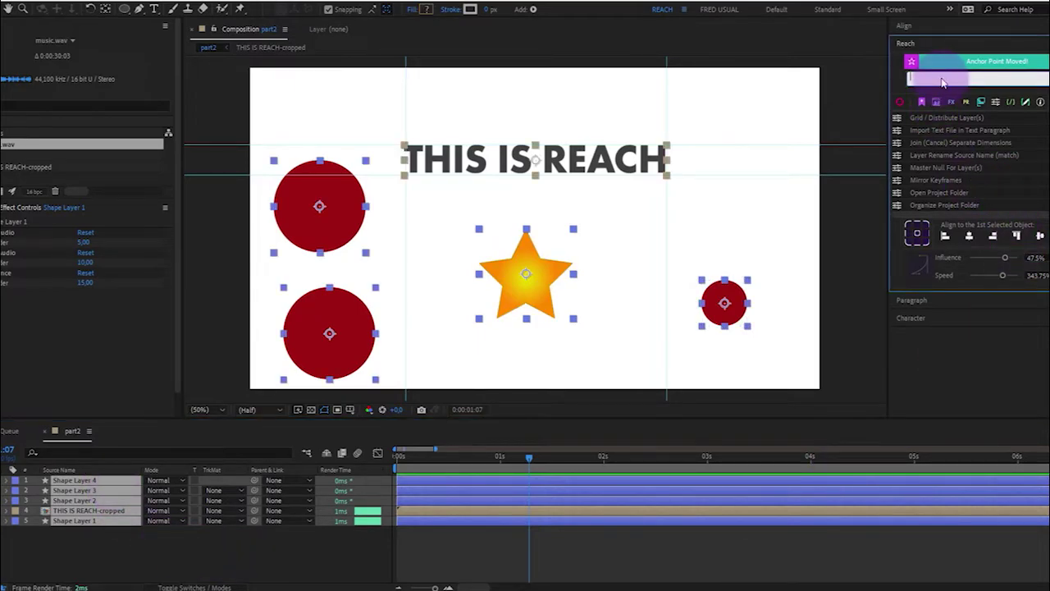
pyautogui.click(977, 167)
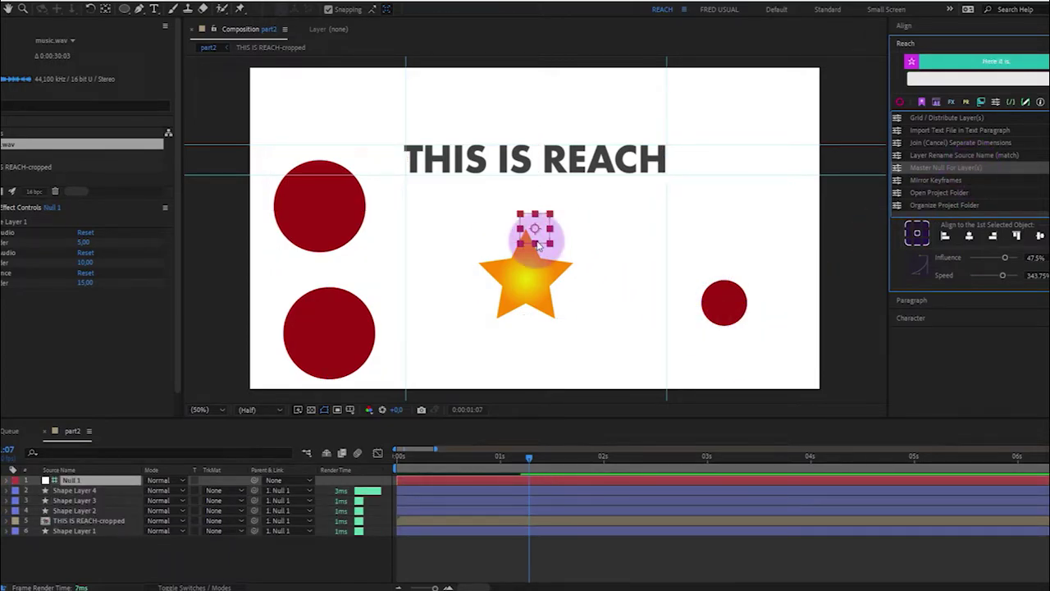
pyautogui.moveTo(543, 238); pyautogui.dragTo(574, 235)
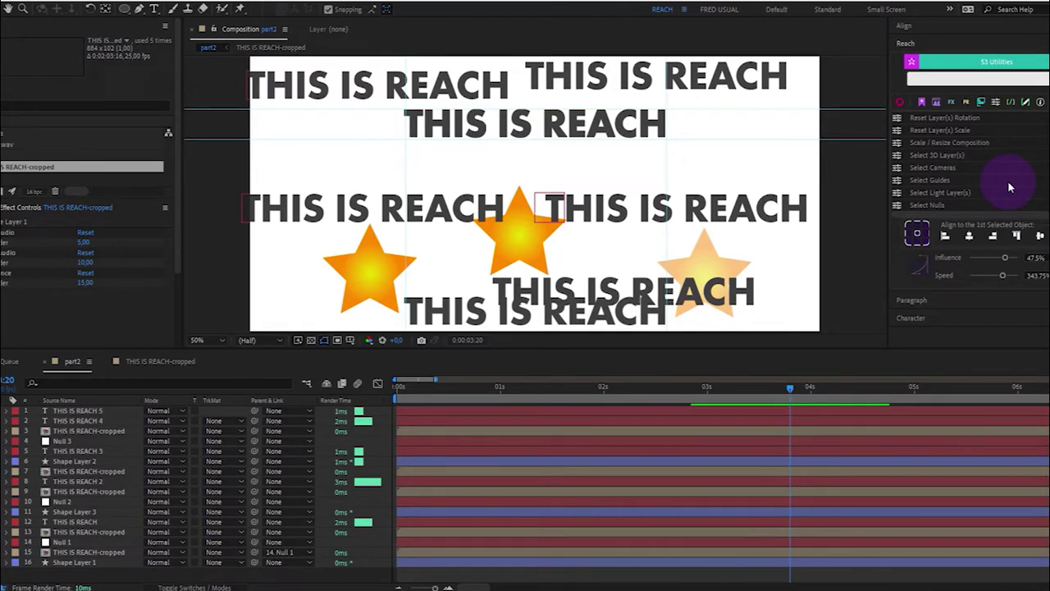
# Select all text layers, then all shape layers, via Reach, deselecting after each
pyautogui.scroll(-1, 994, 180)
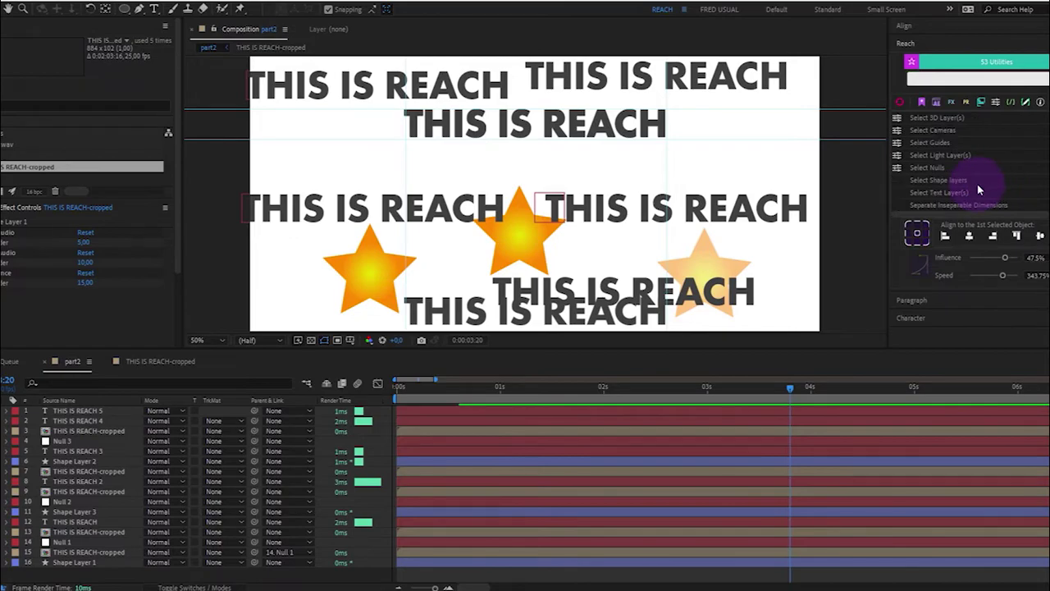
pyautogui.click(970, 193)
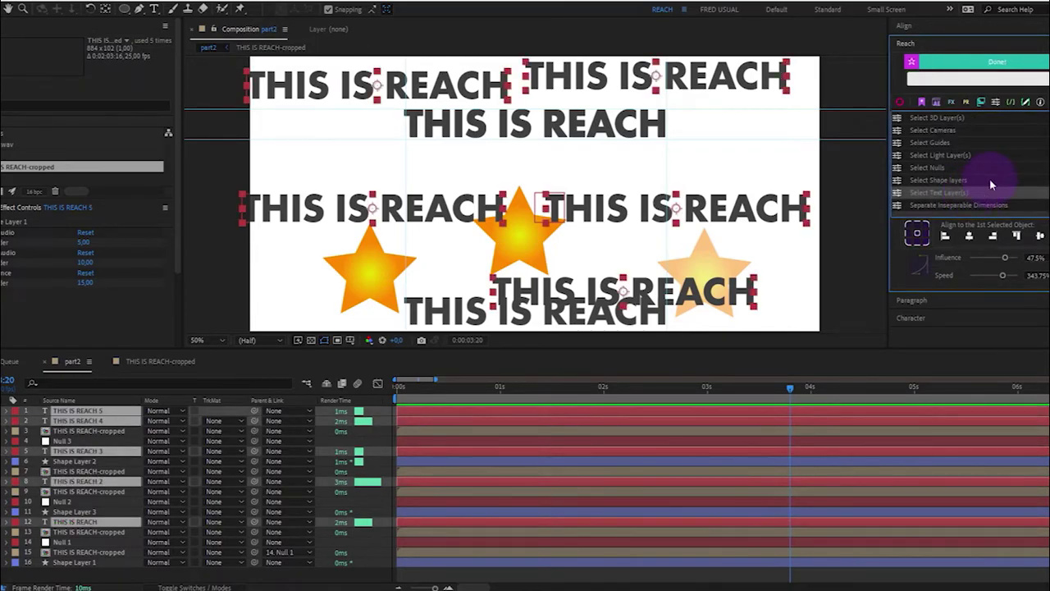
pyautogui.hotkey('ctrl', 'shift', 'a')
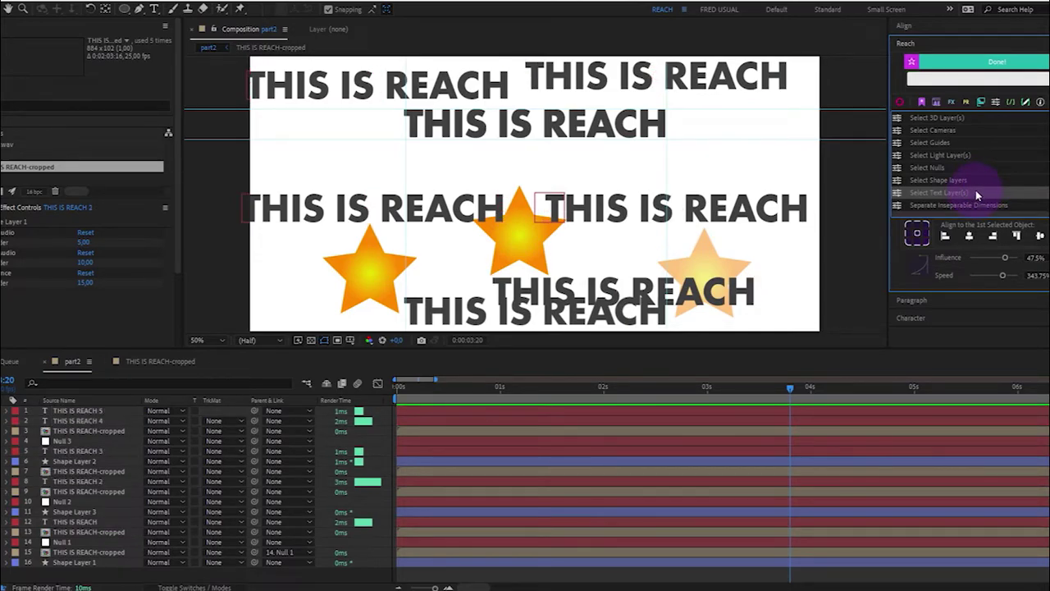
pyautogui.scroll(-1, 975, 193)
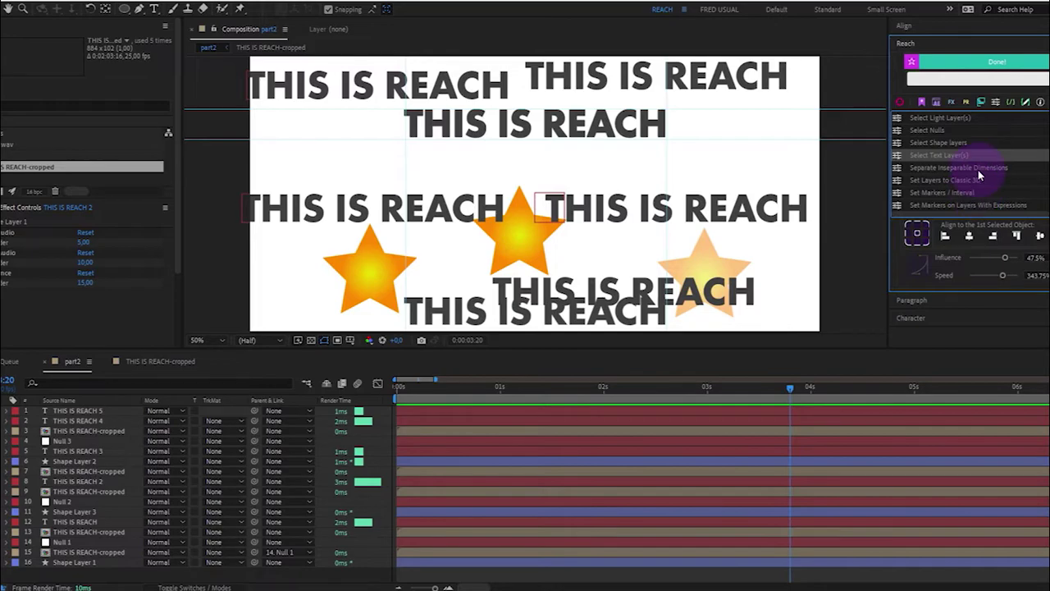
pyautogui.click(972, 142)
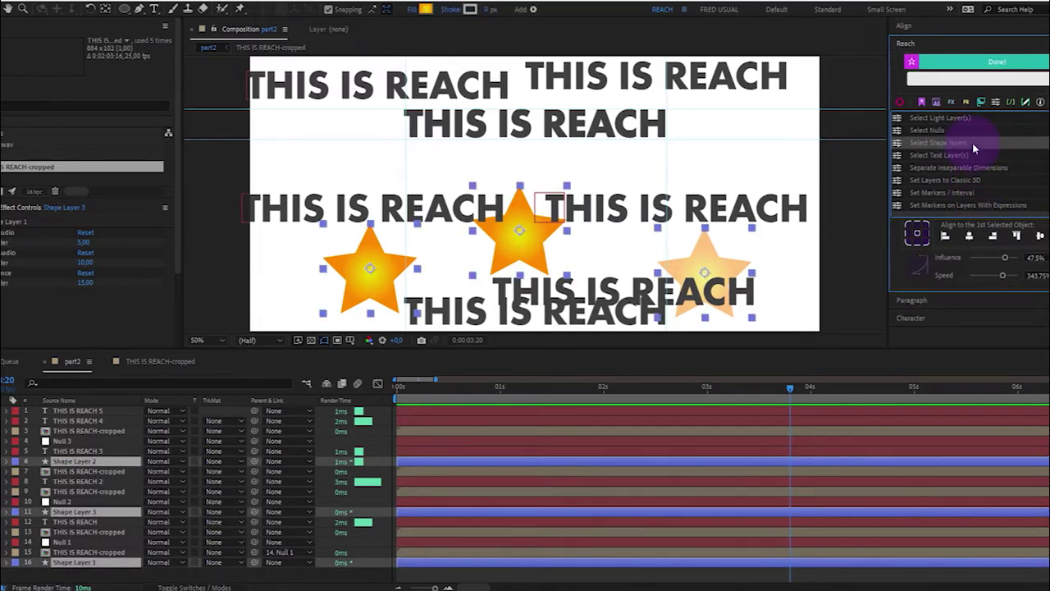
pyautogui.hotkey('ctrl', 'shift', 'a')
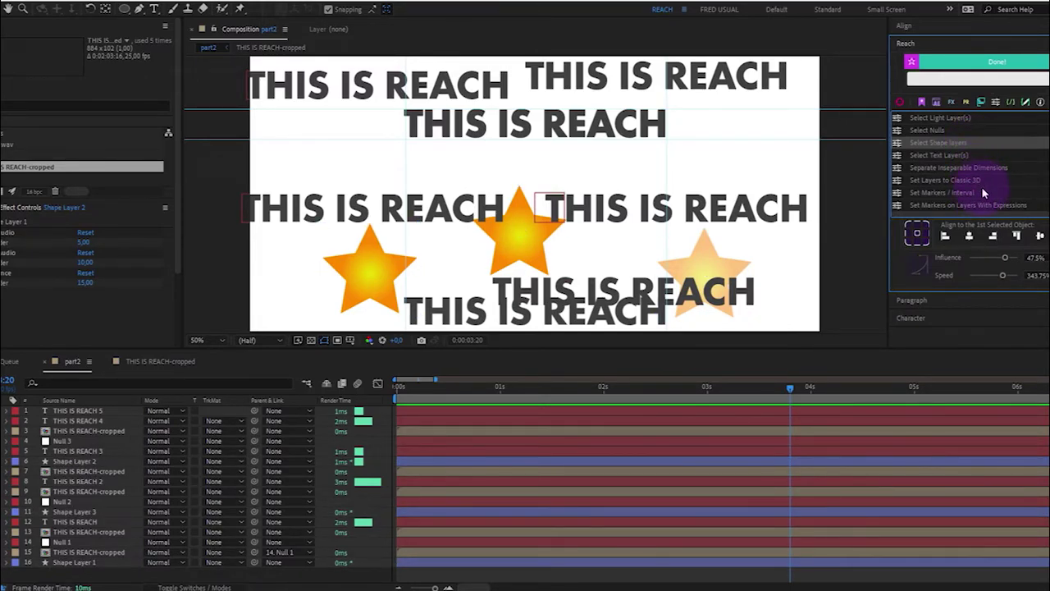
# Select all the null layers with Reach's Select Nulls
pyautogui.scroll(-2, 986, 193)
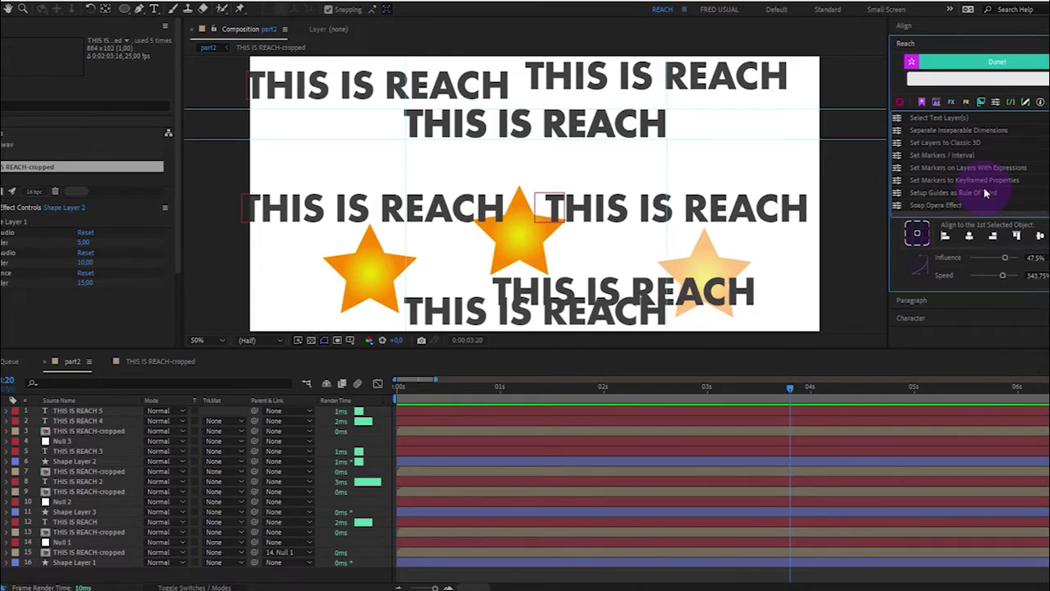
pyautogui.scroll(2, 985, 192)
pyautogui.click(935, 169)
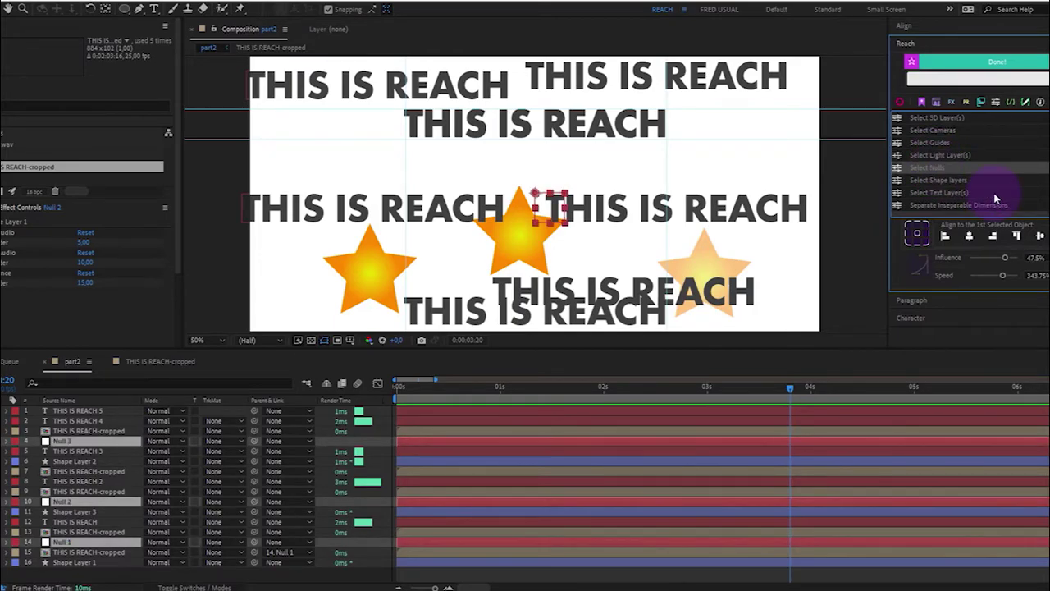
# Reveal all layers' expressions with EE, collapse them, and search Reach for 'expression'
pyautogui.click(882, 410)
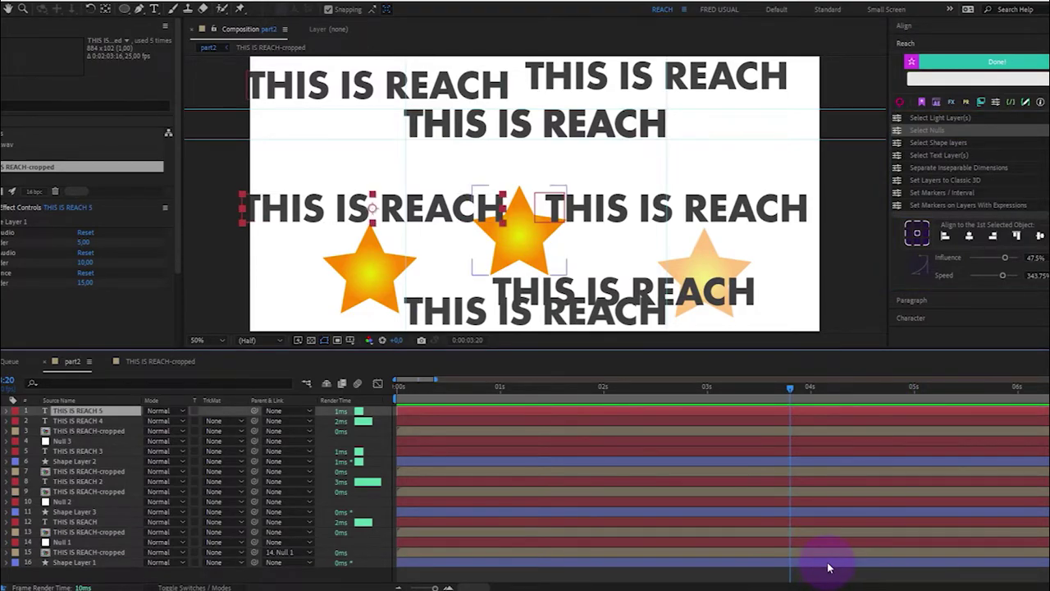
pyautogui.hotkey('ctrl', 'a')
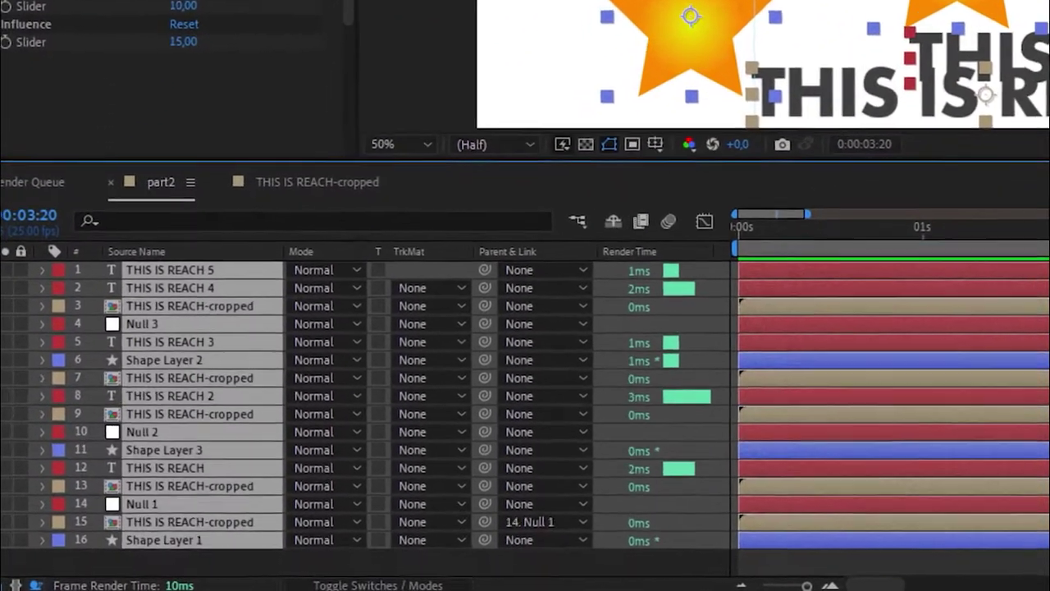
pyautogui.press('e')
pyautogui.press('e')
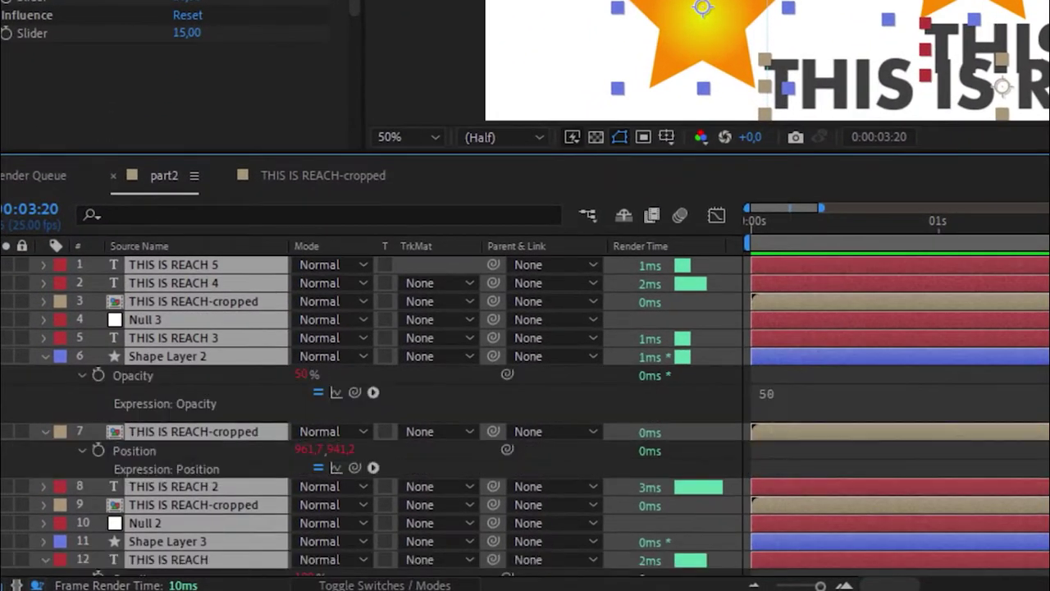
pyautogui.scroll(-3, 369, 410)
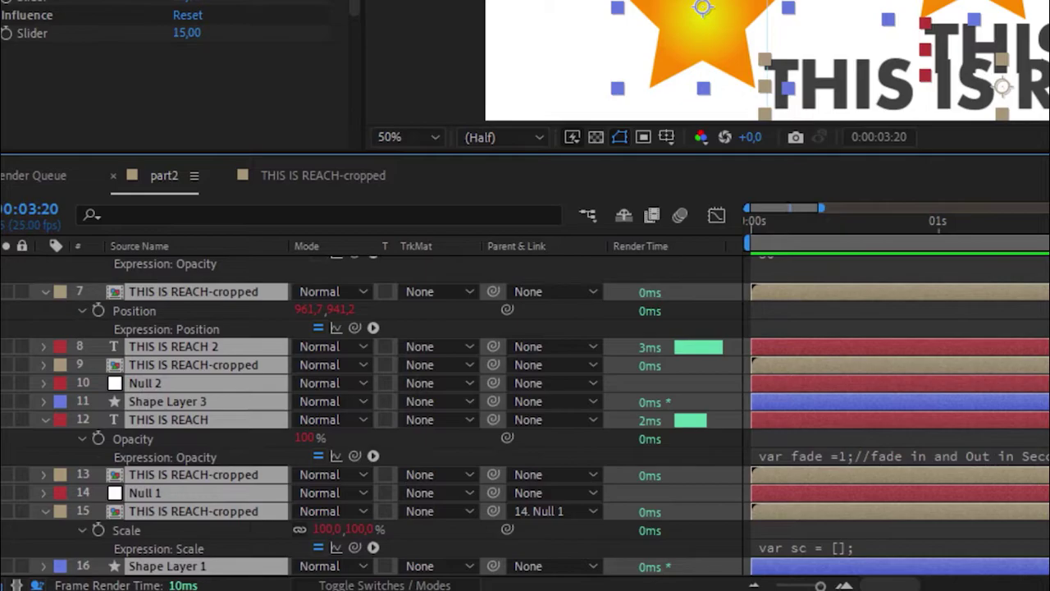
pyautogui.press('e')
pyautogui.press('e')
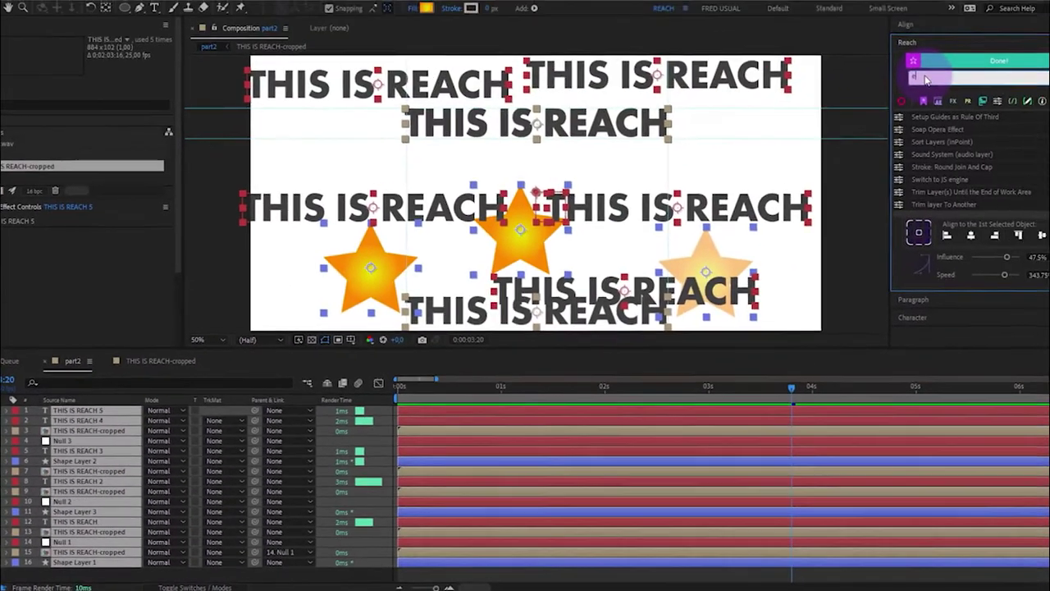
pyautogui.click(924, 80)
pyautogui.write('expression')
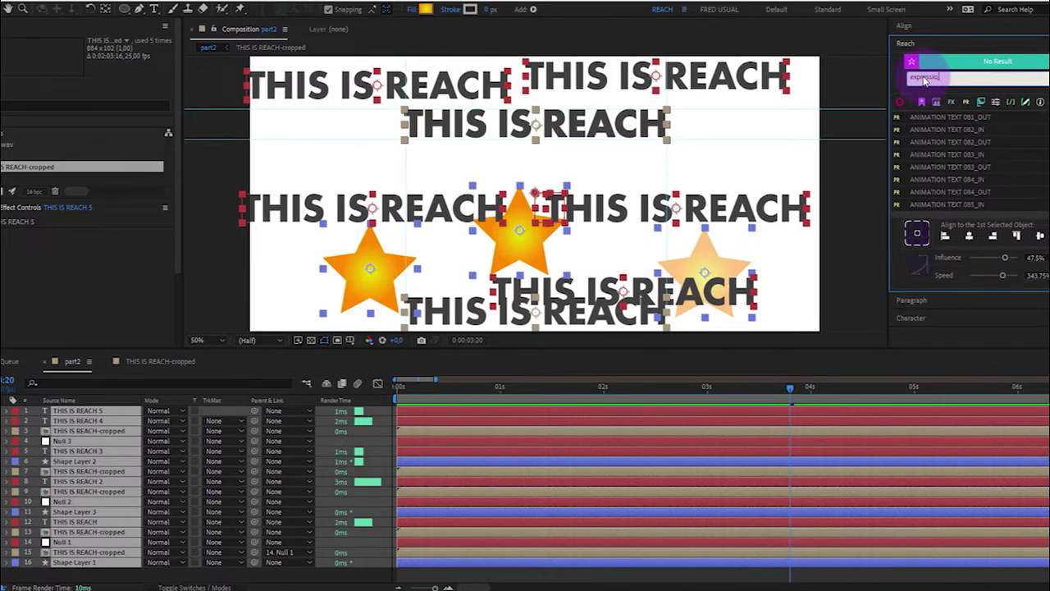
pyautogui.write('n')
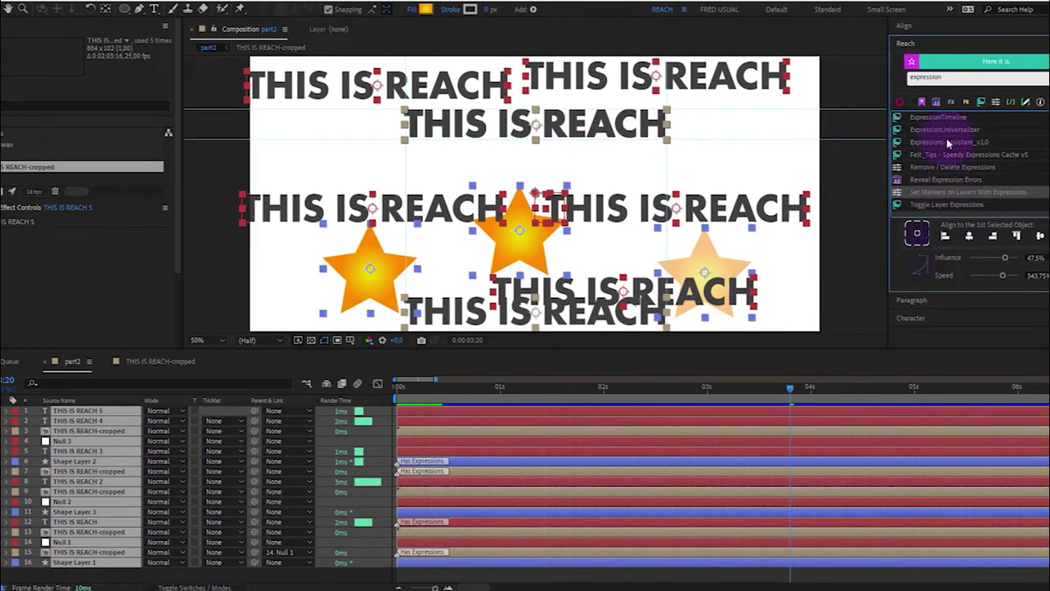
# Bookmark 'Set Markers on Layers With Expressions', filter Reach to bookmarked commands, and run it
pyautogui.click(913, 64)
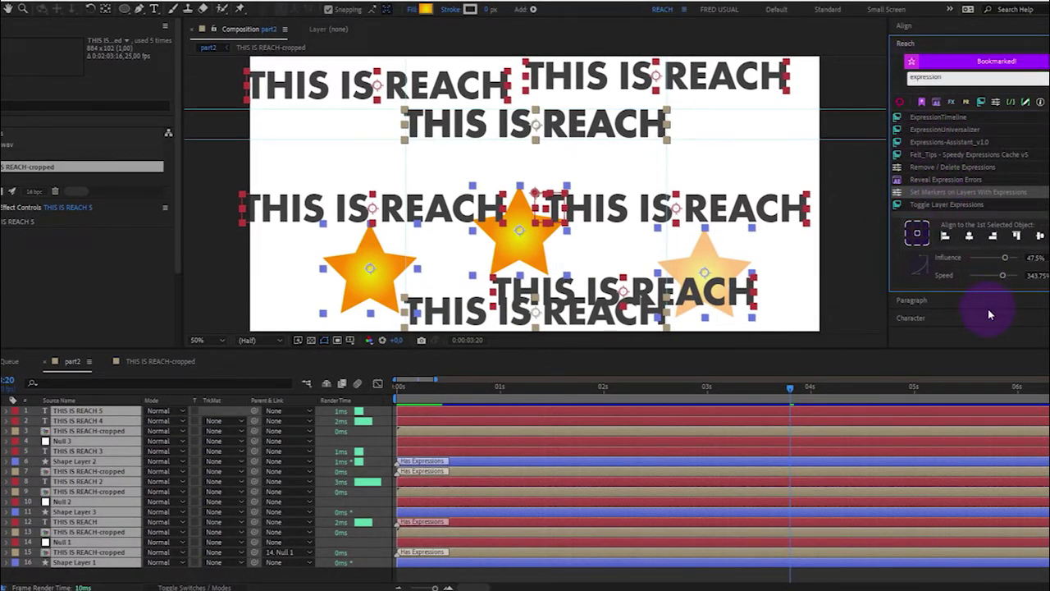
pyautogui.click(921, 102)
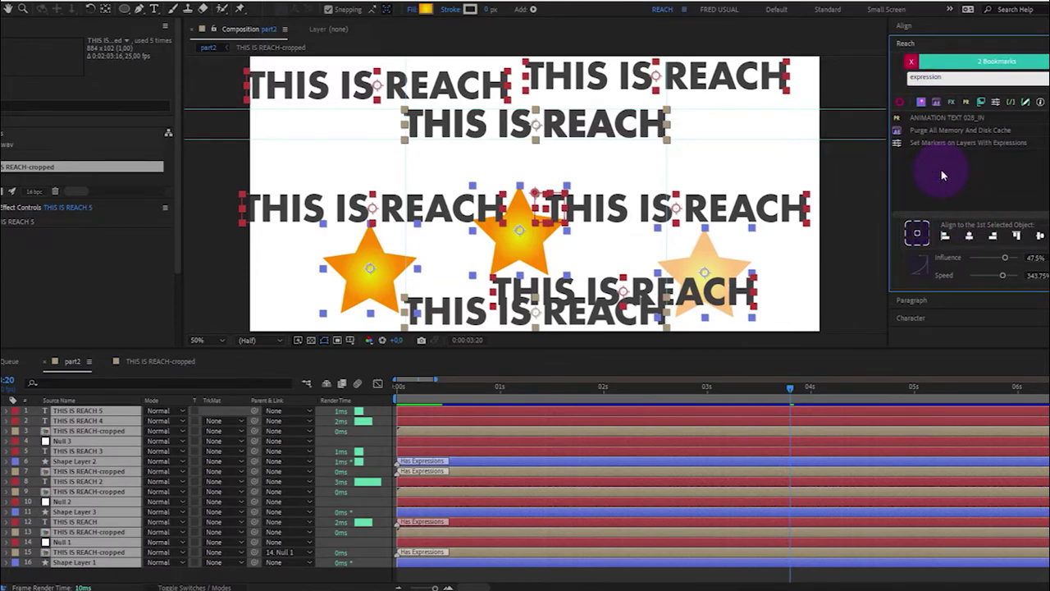
pyautogui.click(941, 145)
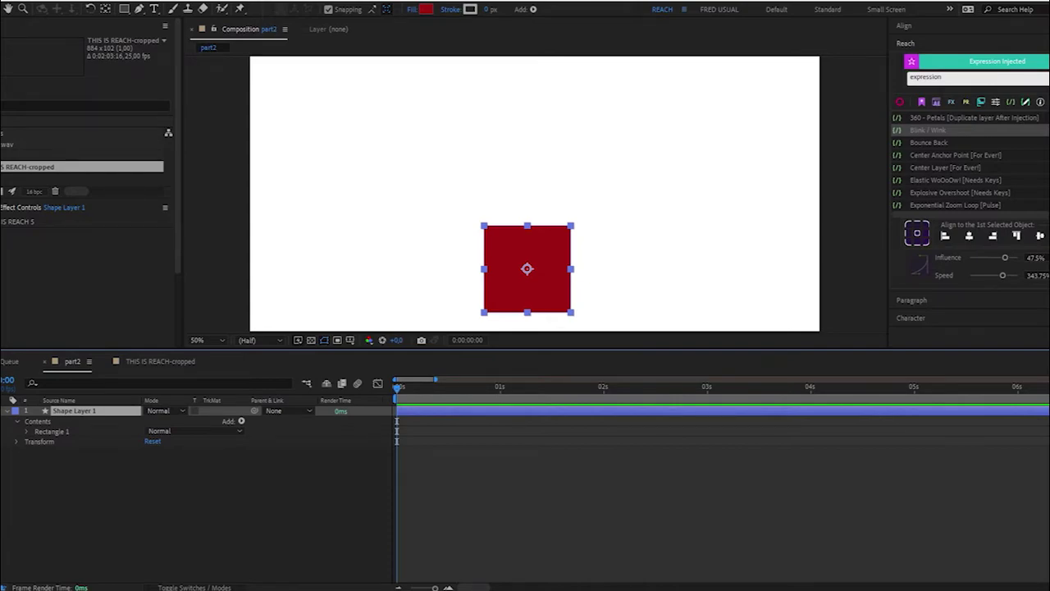
# Apply Reach's Blink / Wink expression to the red square layer
pyautogui.click(1009, 102)
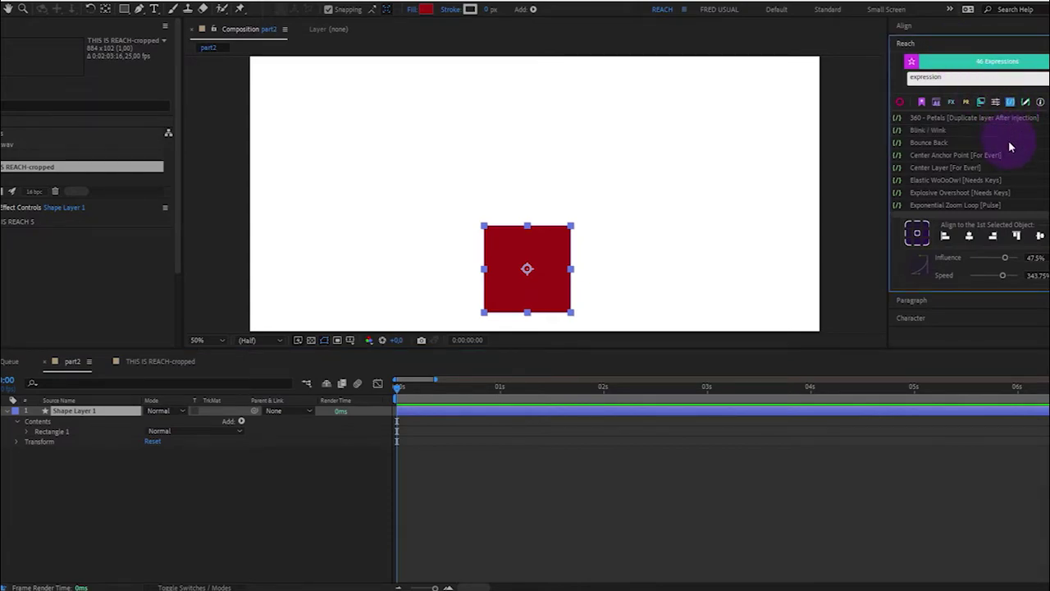
pyautogui.click(936, 131)
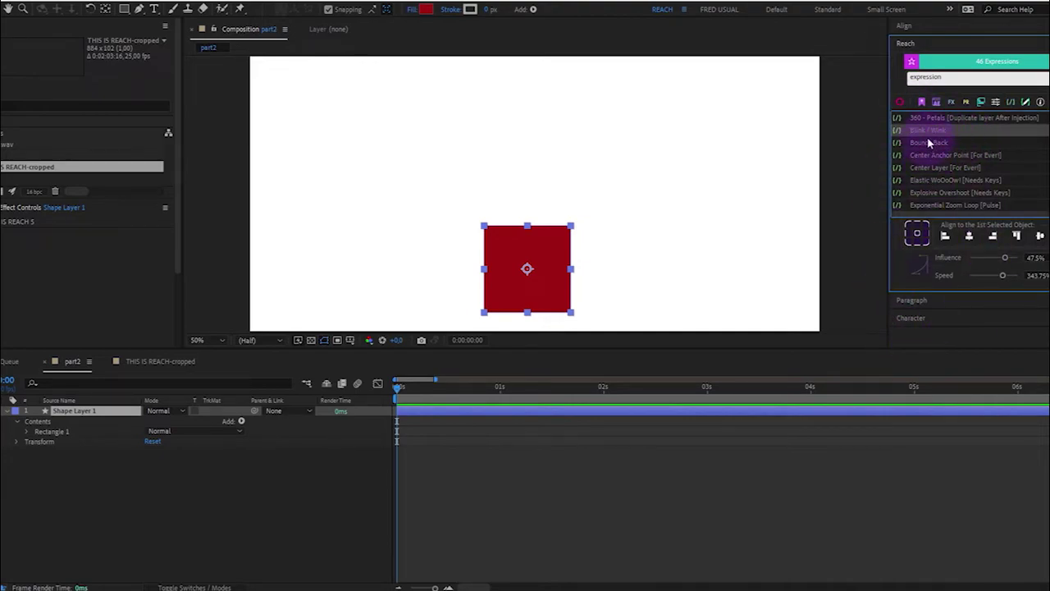
pyautogui.click(869, 415)
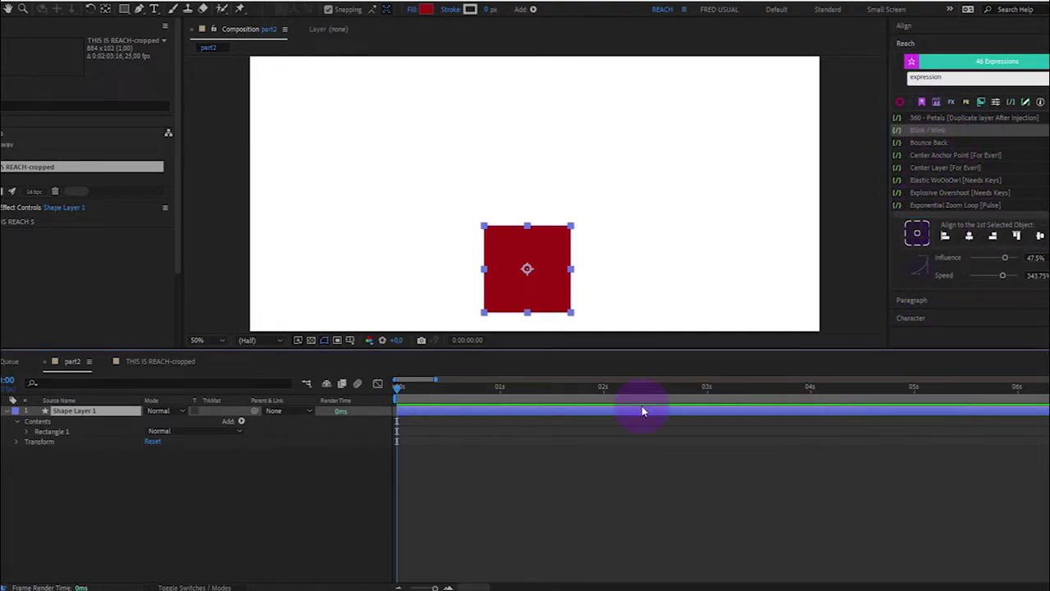
pyautogui.click(926, 131)
pyautogui.click(408, 403)
# Preview the blinking square from the start, stopping at the 24-frame mark
pyautogui.press('space')
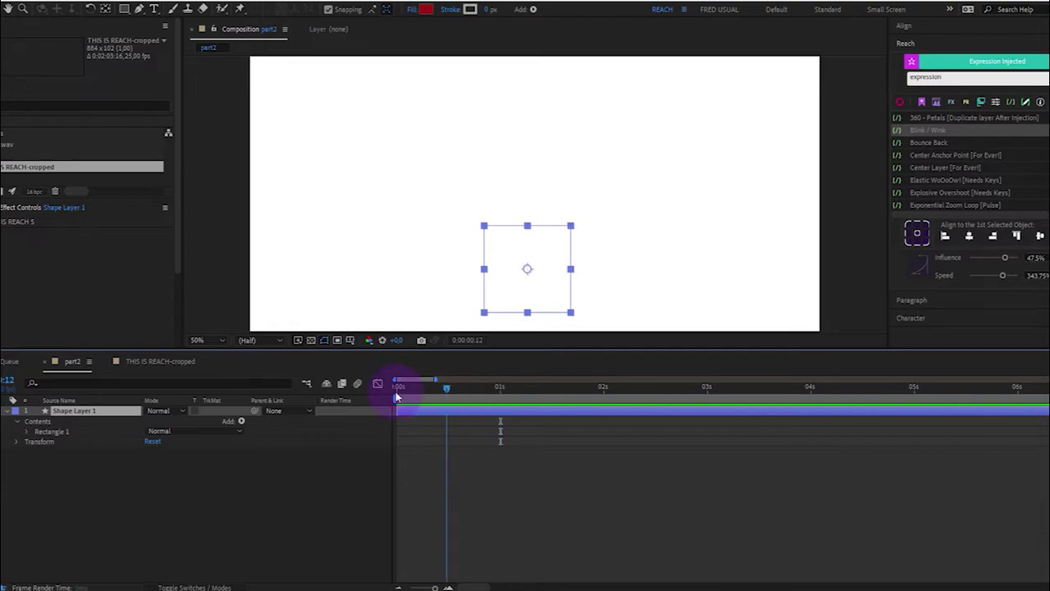
pyautogui.click(395, 391)
pyautogui.press('space')
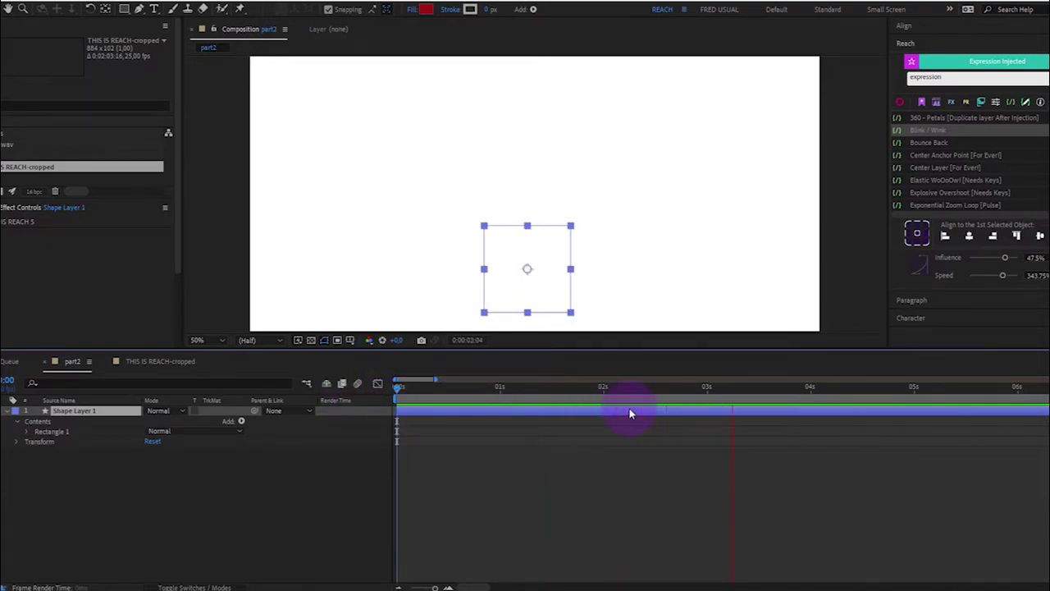
pyautogui.click(496, 390)
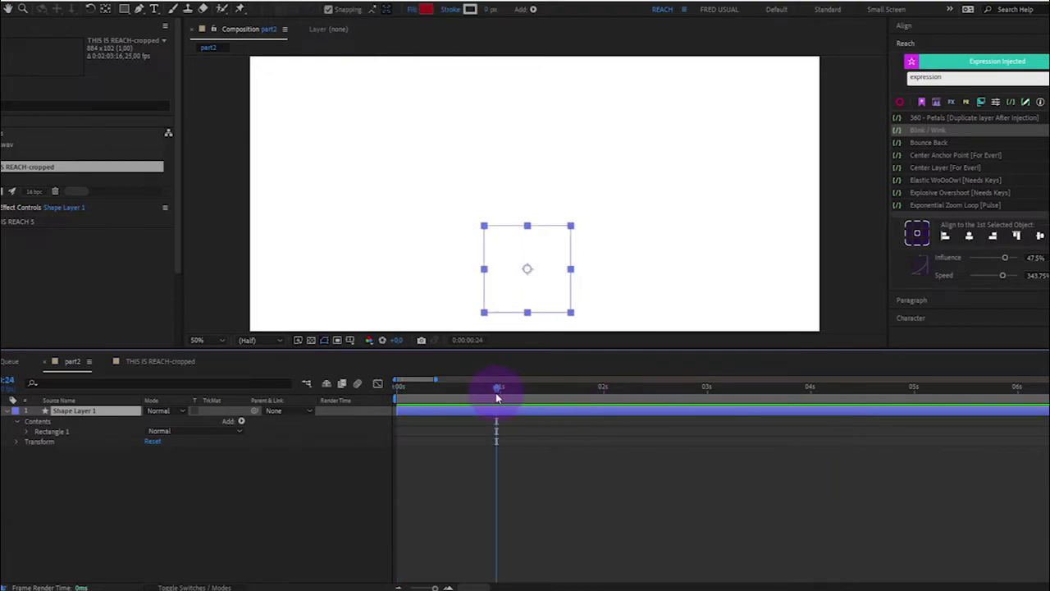
# Expand Transform > Opacity to read the Blink / Wink expression, then collapse the layer
pyautogui.click(18, 442)
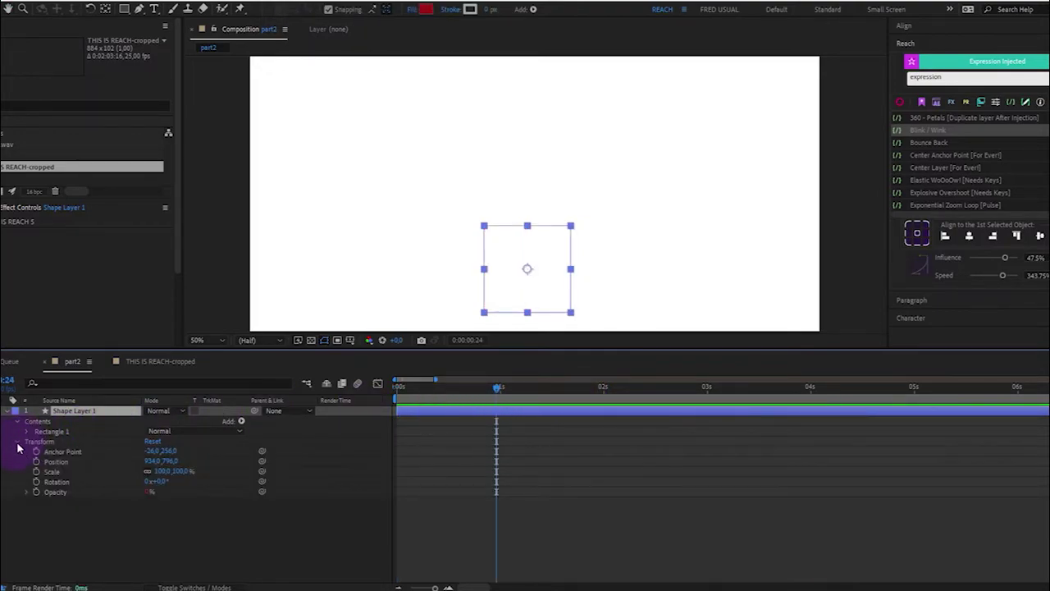
pyautogui.click(27, 491)
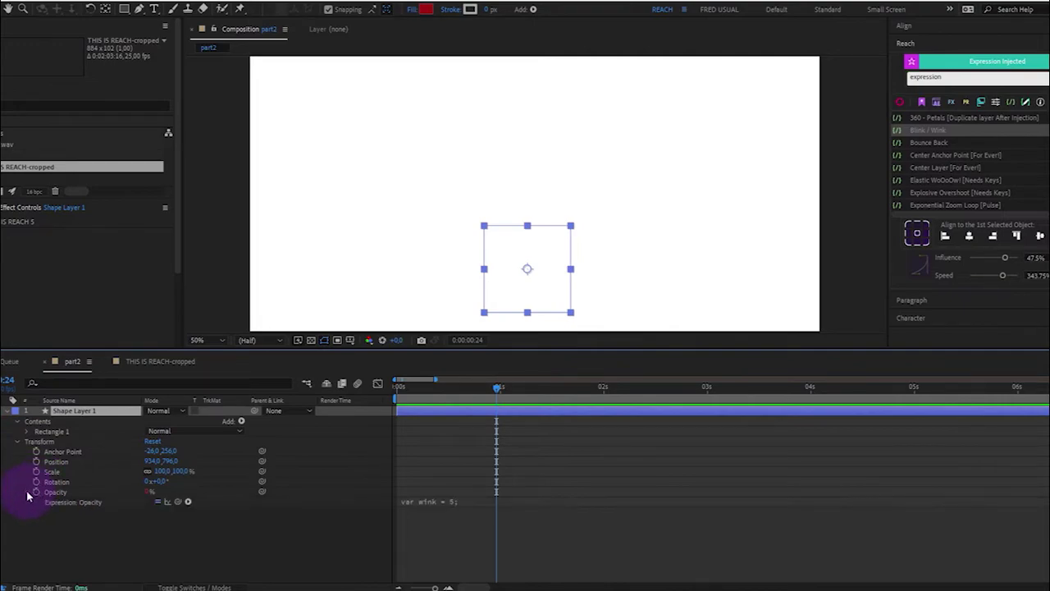
pyautogui.click(448, 507)
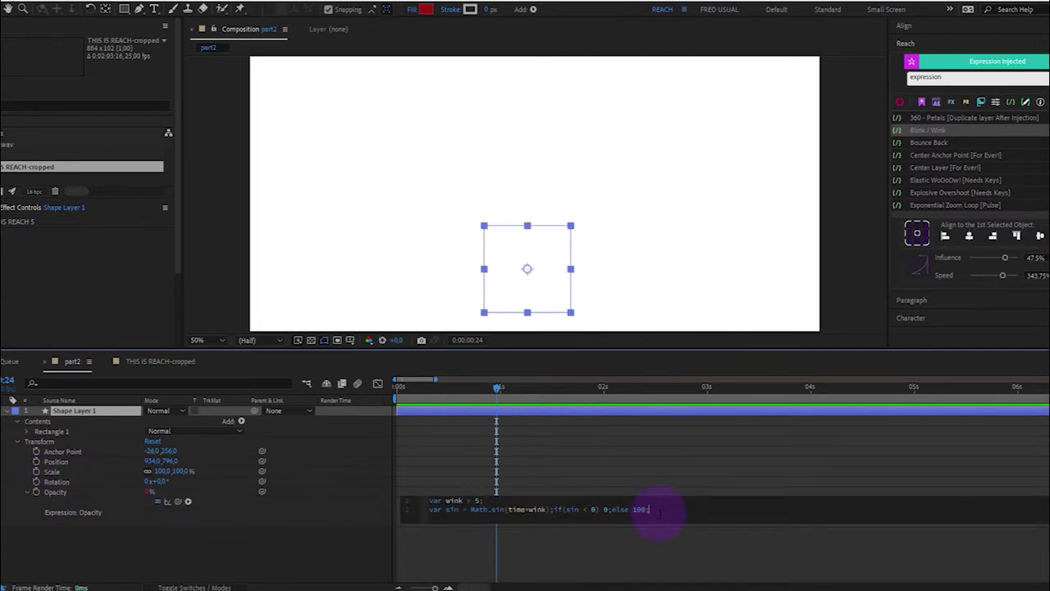
pyautogui.click(26, 492)
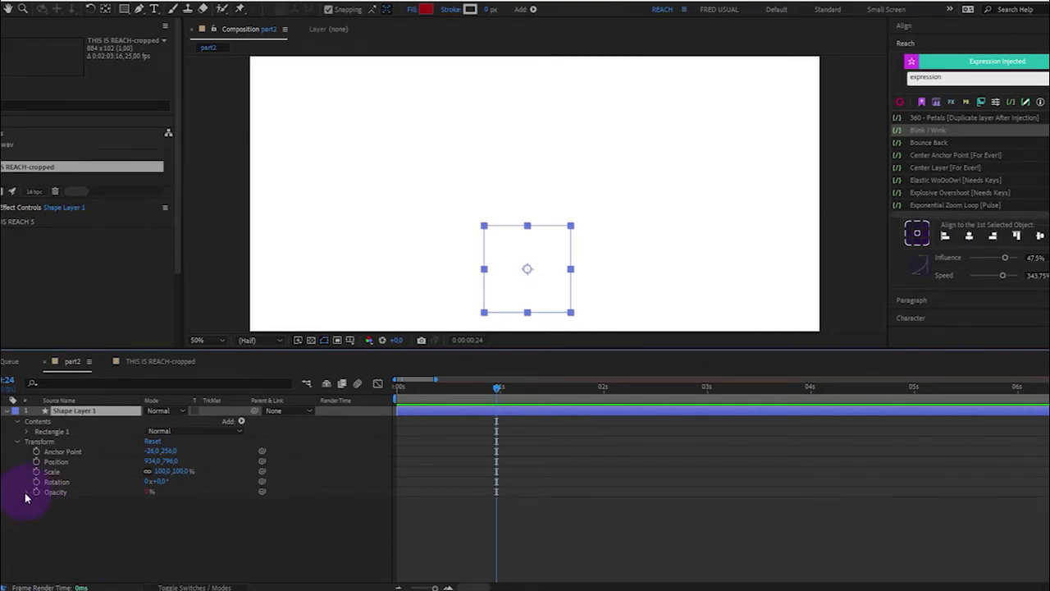
pyautogui.click(16, 411)
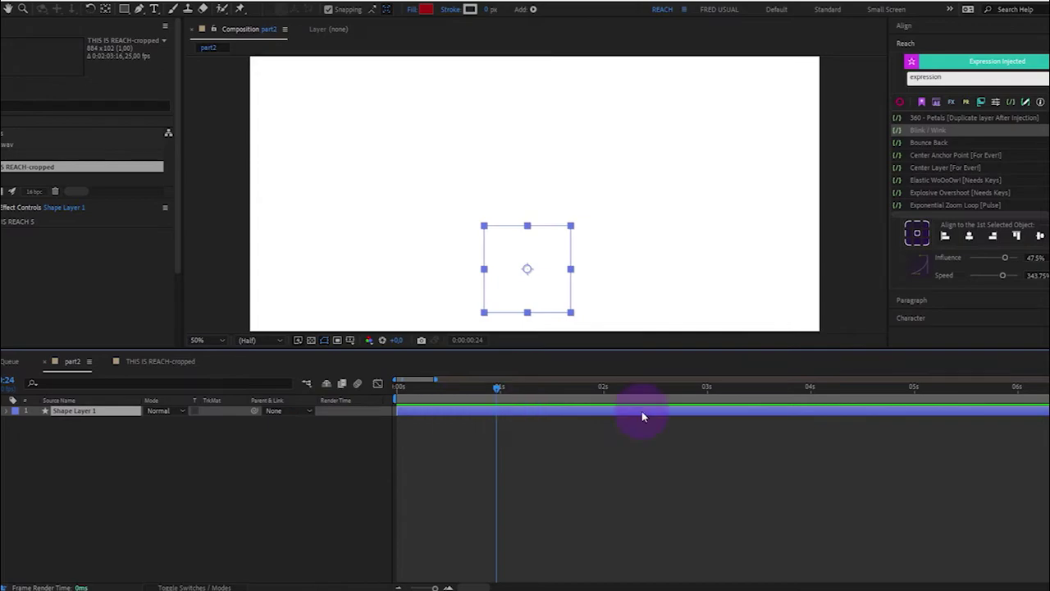
# Keyframe the square's Position from lower left at 0 to upper right at one second
pyautogui.click(996, 180)
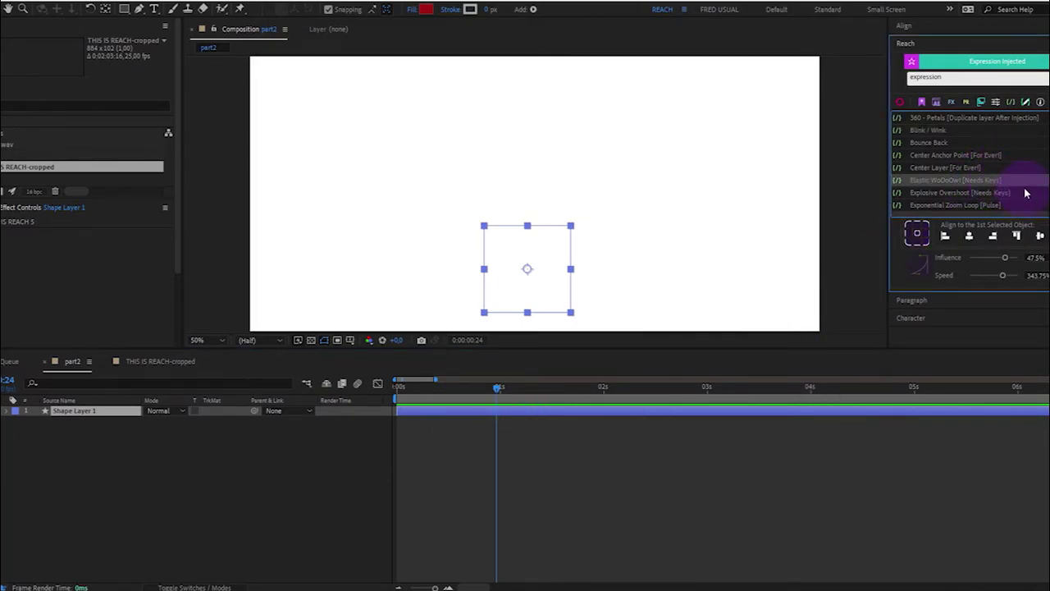
pyautogui.scroll(-1, 1025, 192)
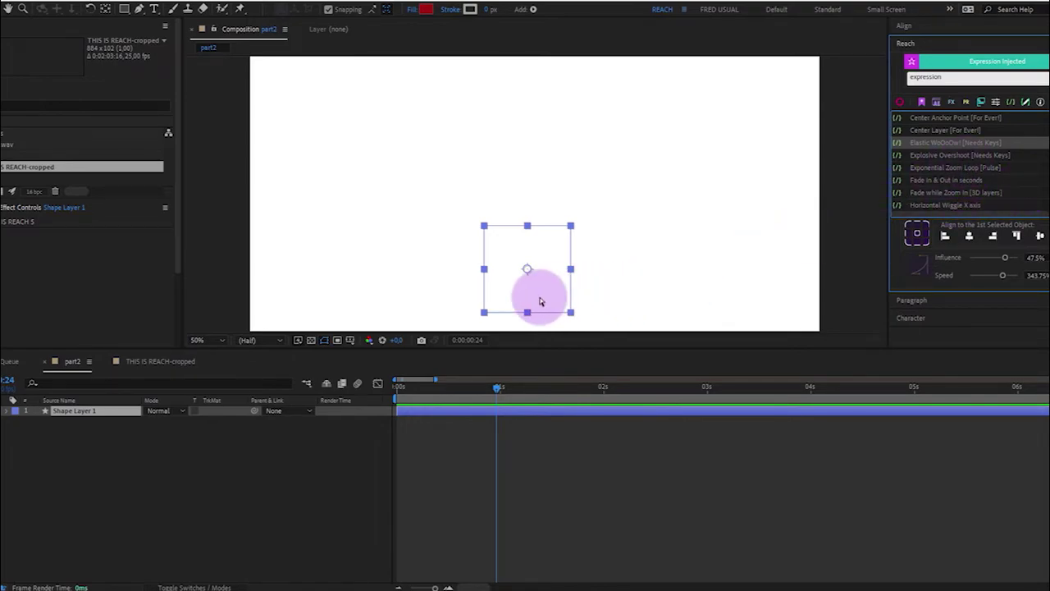
pyautogui.press('Home')
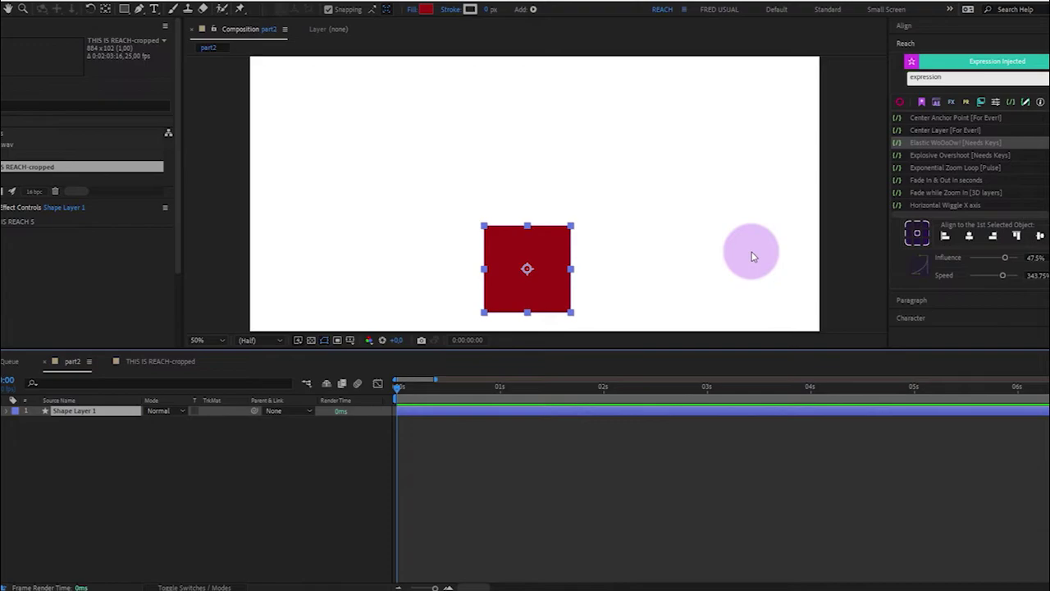
pyautogui.moveTo(563, 282); pyautogui.dragTo(389, 276)
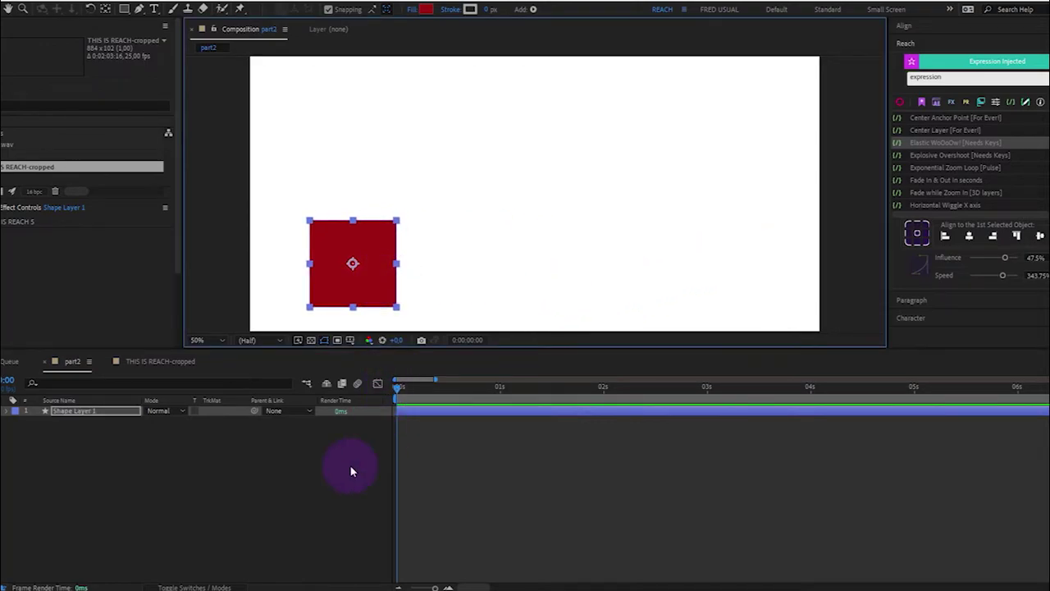
pyautogui.press('p')
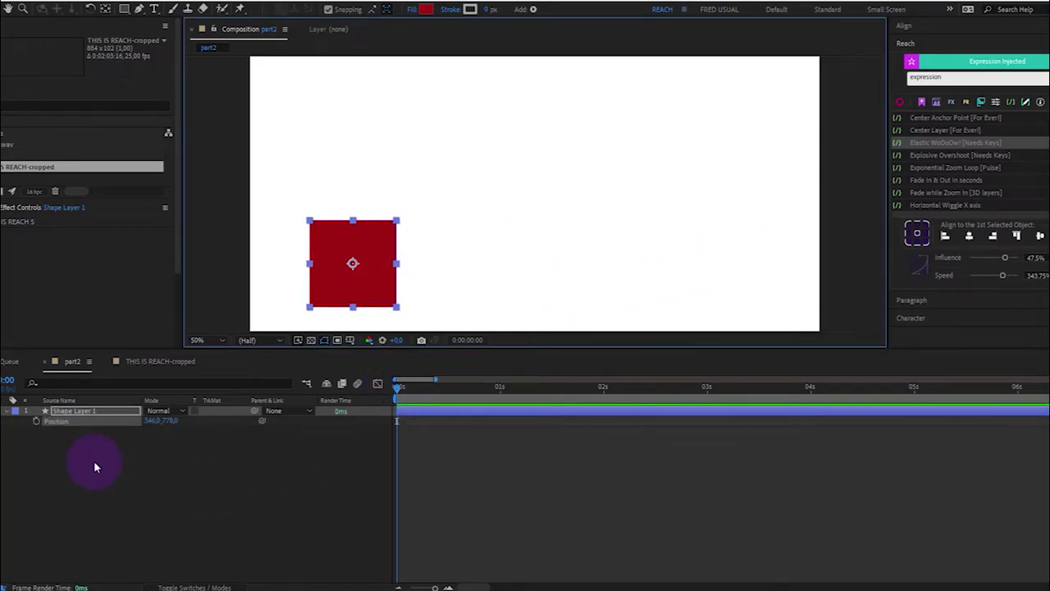
pyautogui.click(36, 420)
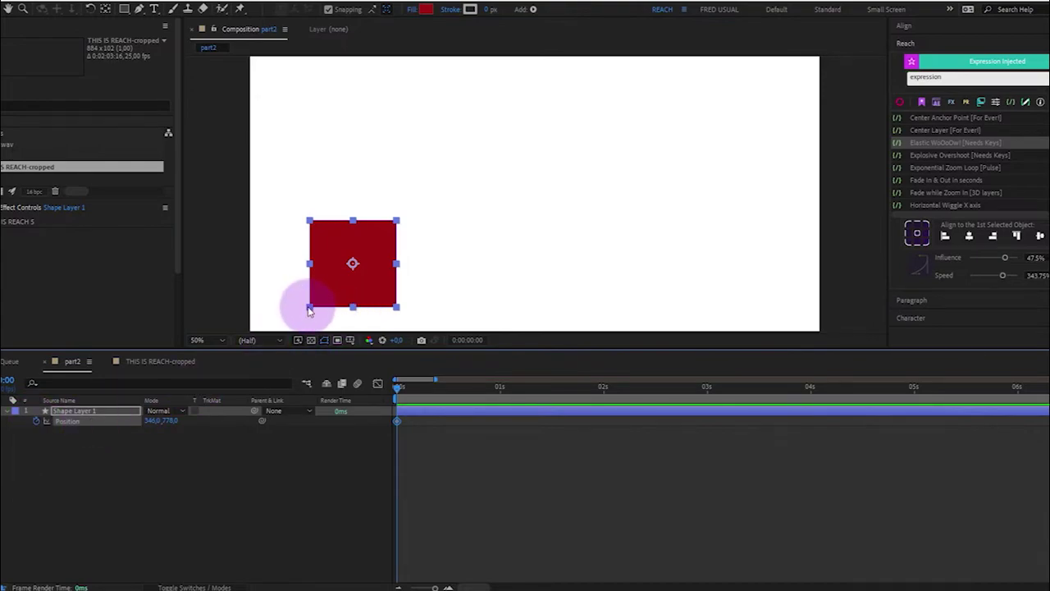
pyautogui.click(500, 390)
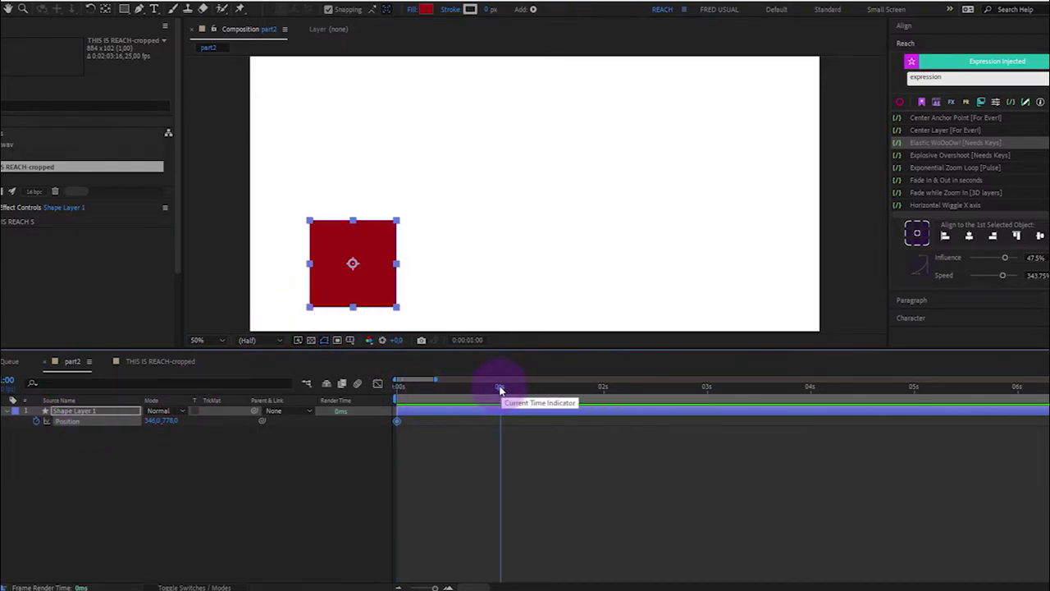
pyautogui.moveTo(371, 295); pyautogui.dragTo(746, 200)
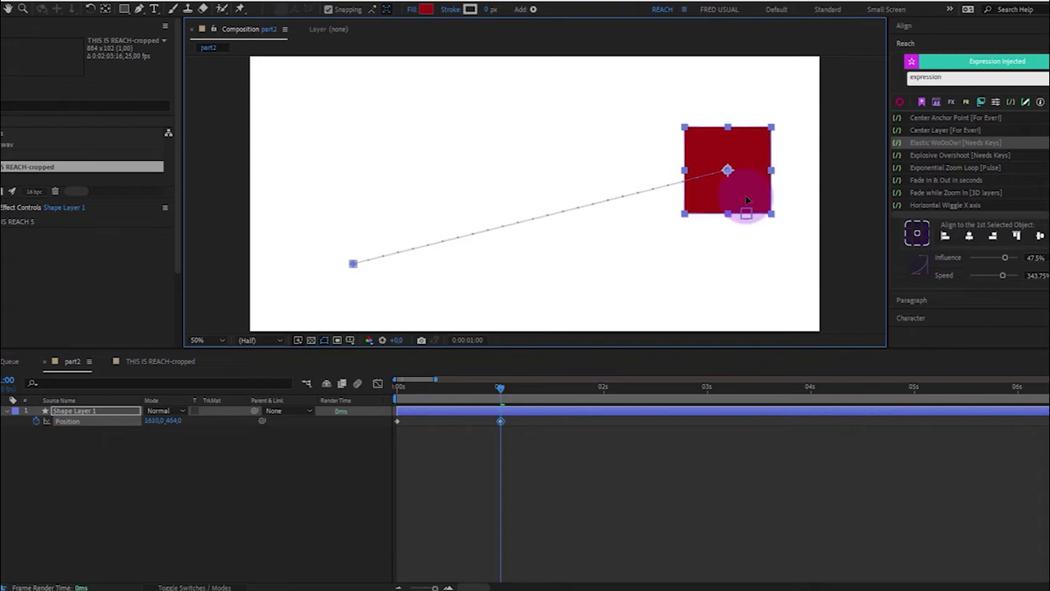
# Apply Elastic WoOoOw! [Needs Keys] to the Position and preview the bounce from the start
pyautogui.click(946, 143)
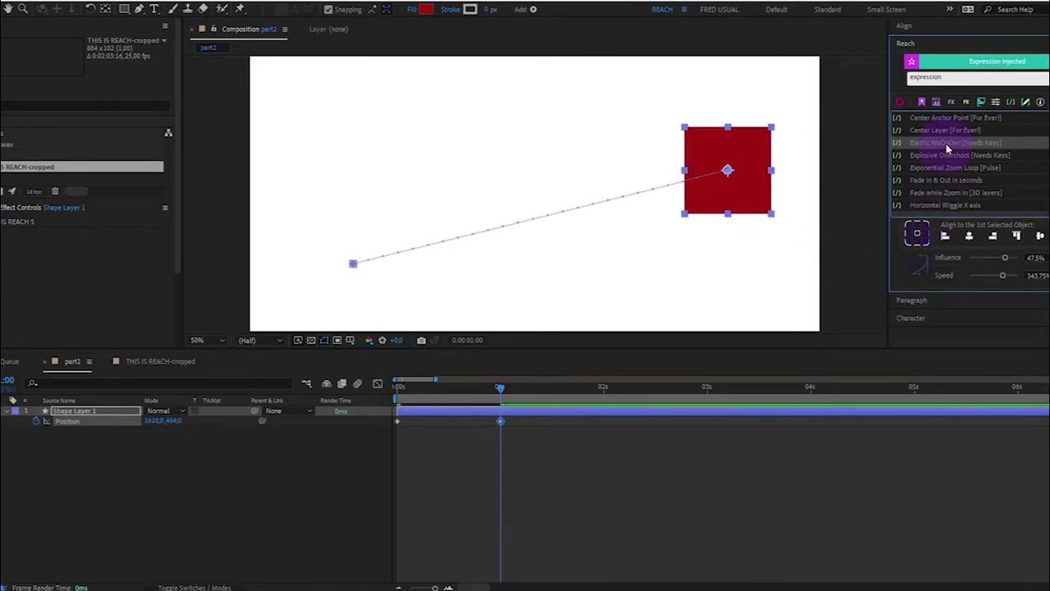
pyautogui.moveTo(492, 387); pyautogui.dragTo(304, 382)
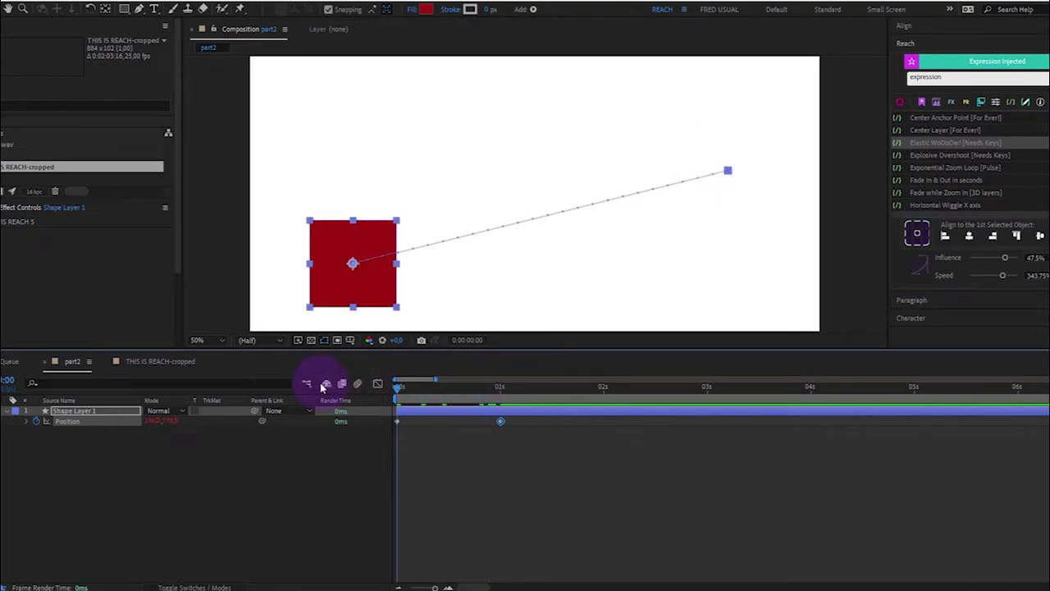
pyautogui.press('space')
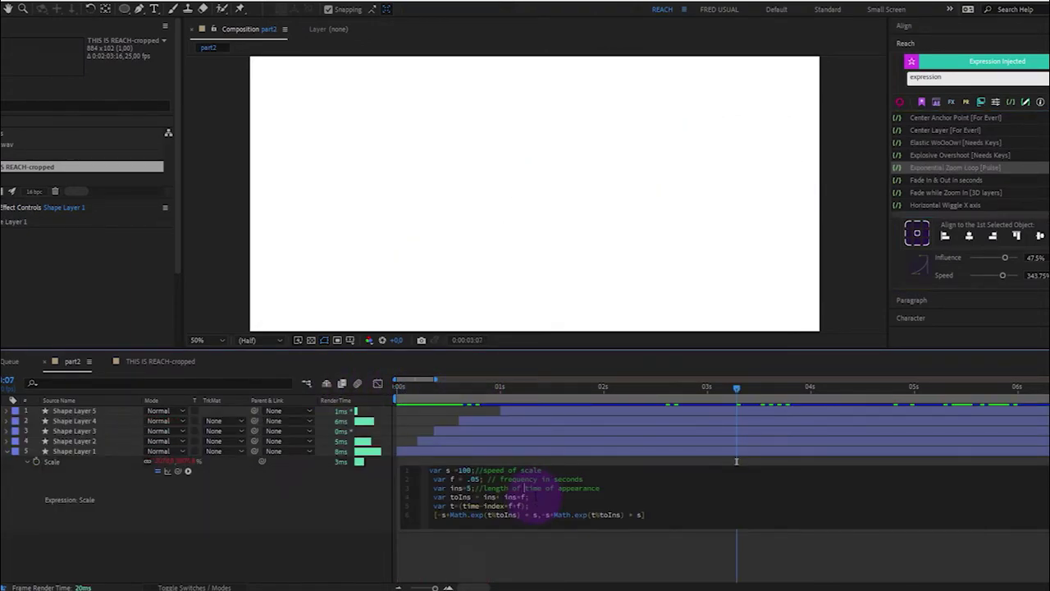
# Review the Scale expression, preview the circles, and delete Shape Layers 5 through 2
pyautogui.click(525, 489)
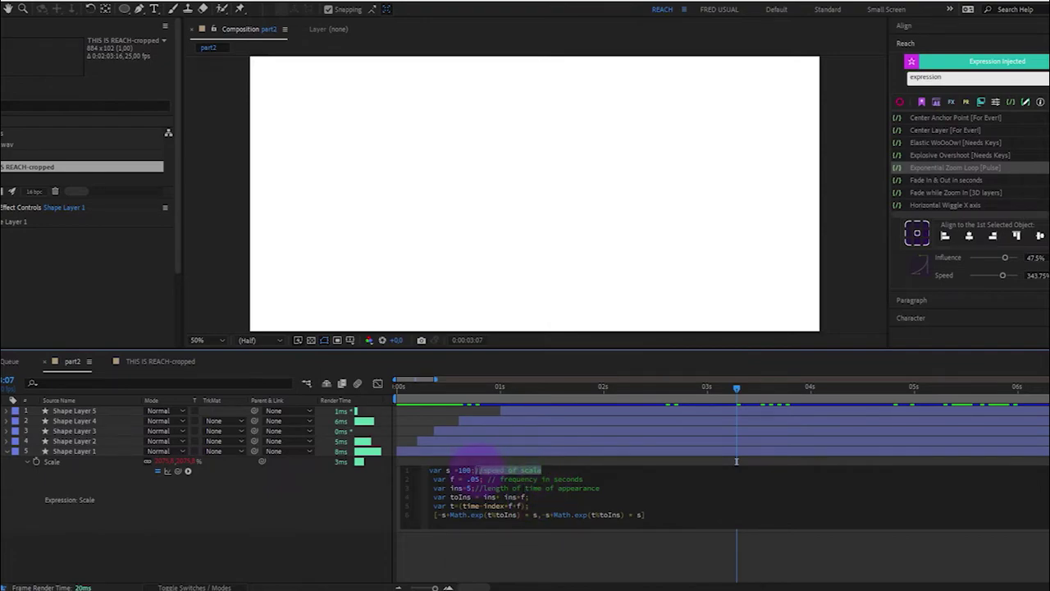
pyautogui.moveTo(583, 479); pyautogui.dragTo(611, 488)
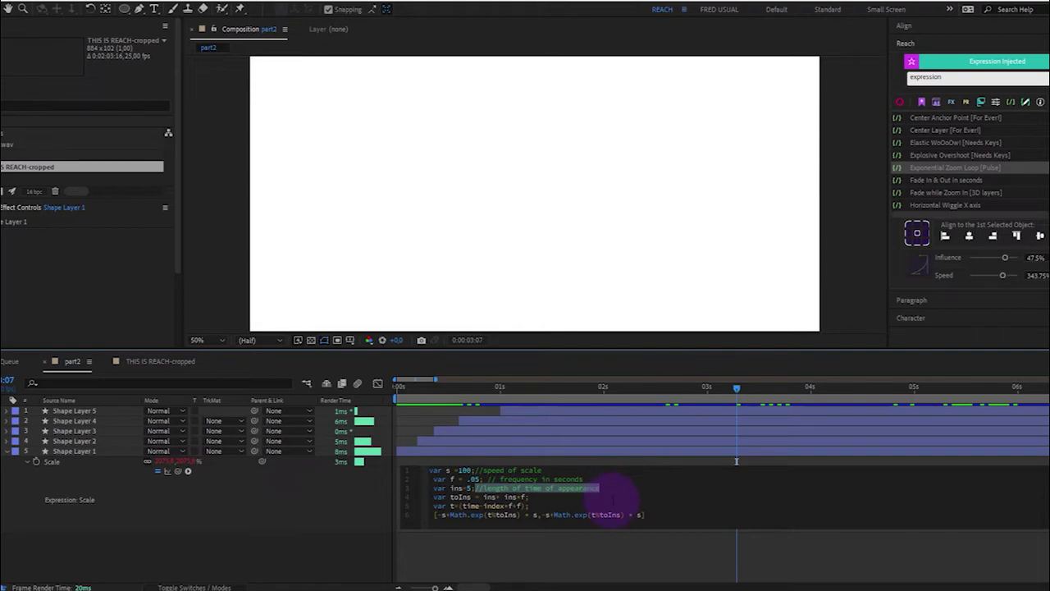
pyautogui.click(549, 430)
pyautogui.press('Home')
pyautogui.press('space')
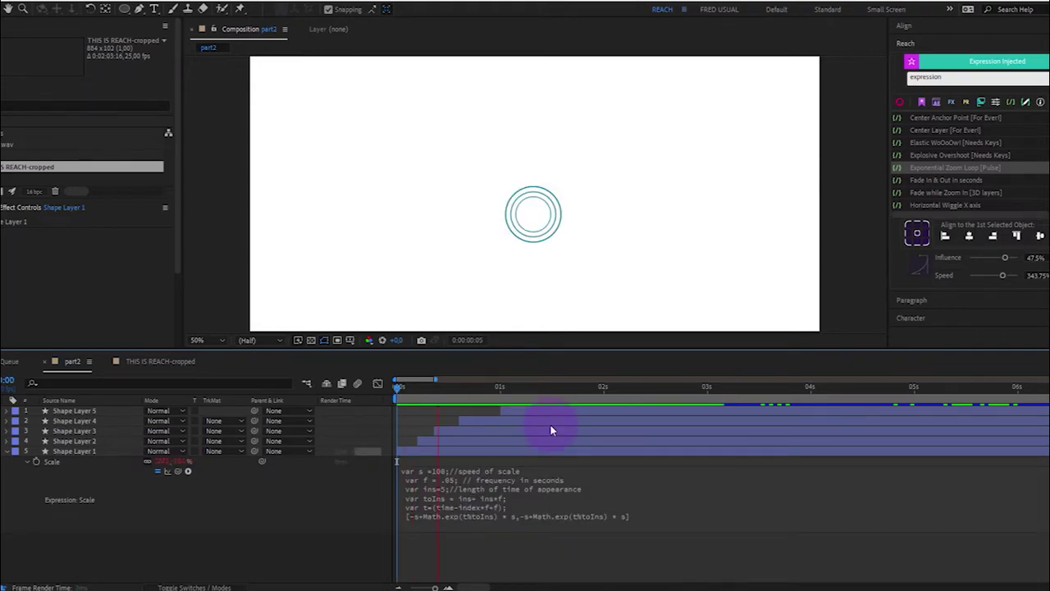
pyautogui.press('space')
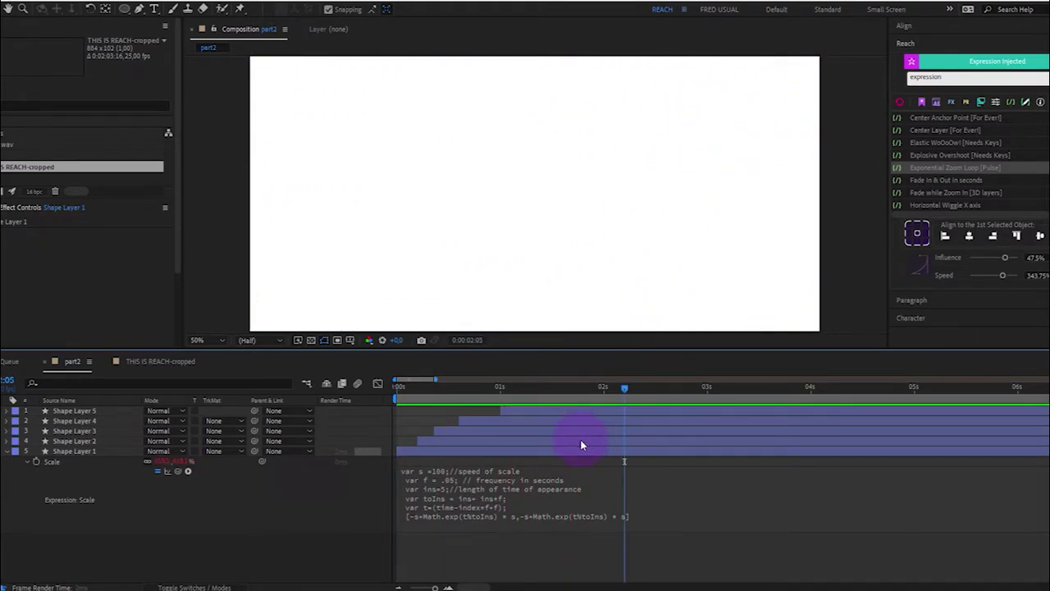
pyautogui.moveTo(585, 438); pyautogui.dragTo(586, 417)
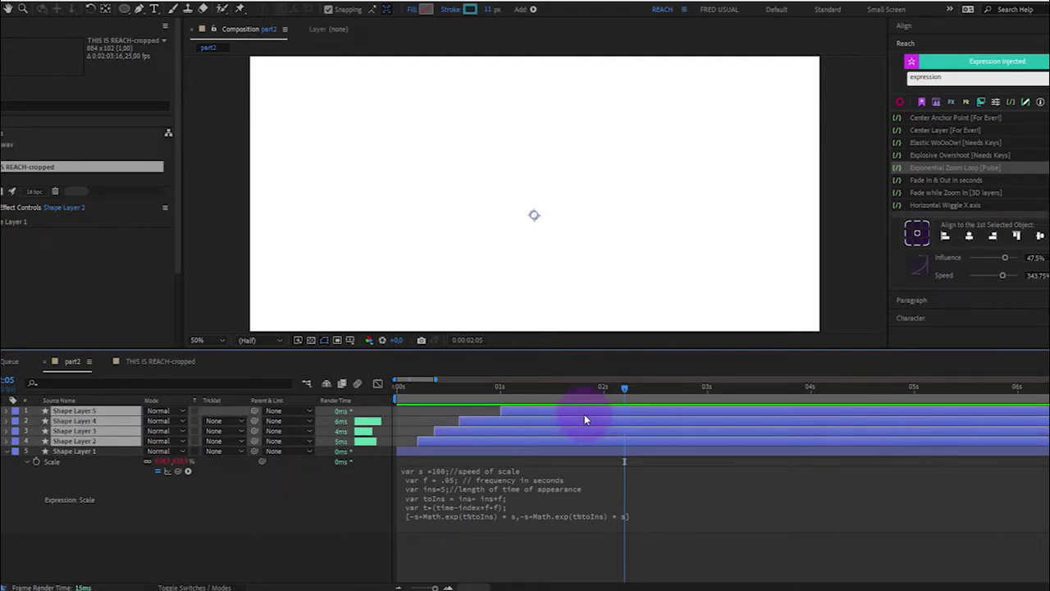
pyautogui.press('Delete')
# Change the Scale expression's frequency to .01 and appearance length to 2, then preview
pyautogui.click(587, 450)
pyautogui.click(453, 429)
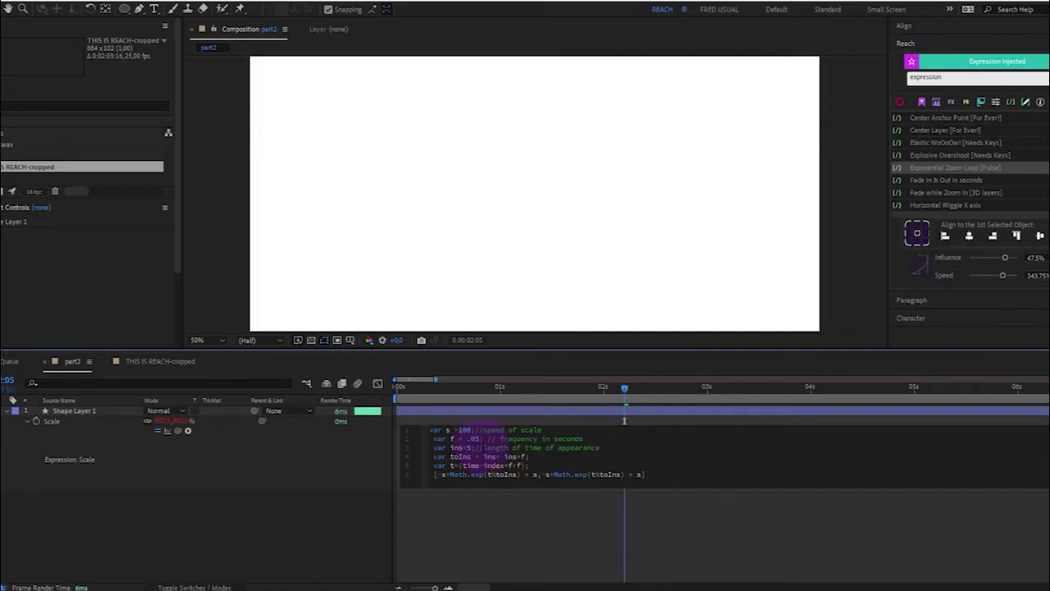
pyautogui.press('BackSpace')
pyautogui.press('BackSpace')
pyautogui.press('BackSpace')
pyautogui.write('01')
pyautogui.press('BackSpace')
pyautogui.write('2')
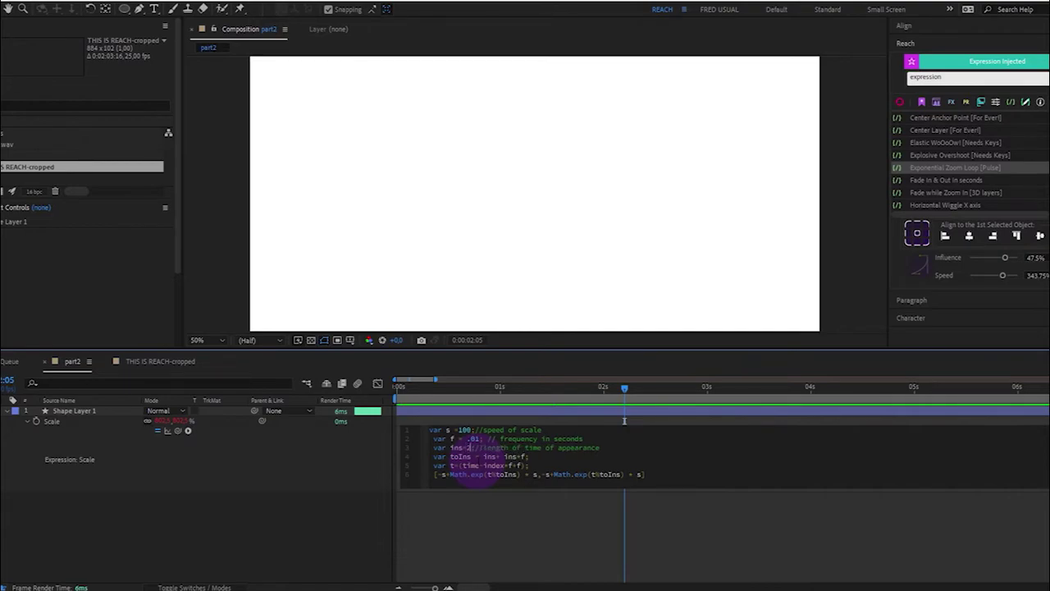
pyautogui.click(337, 523)
pyautogui.press('space')
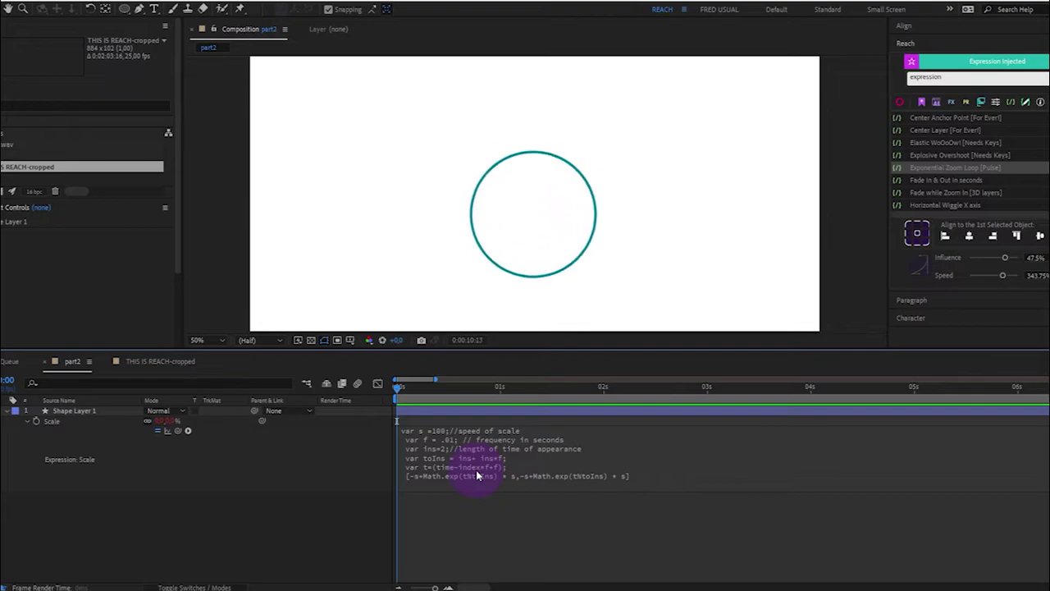
# Change the var declarations on lines 1 and 2 of the Scale expression to let
pyautogui.click(475, 470)
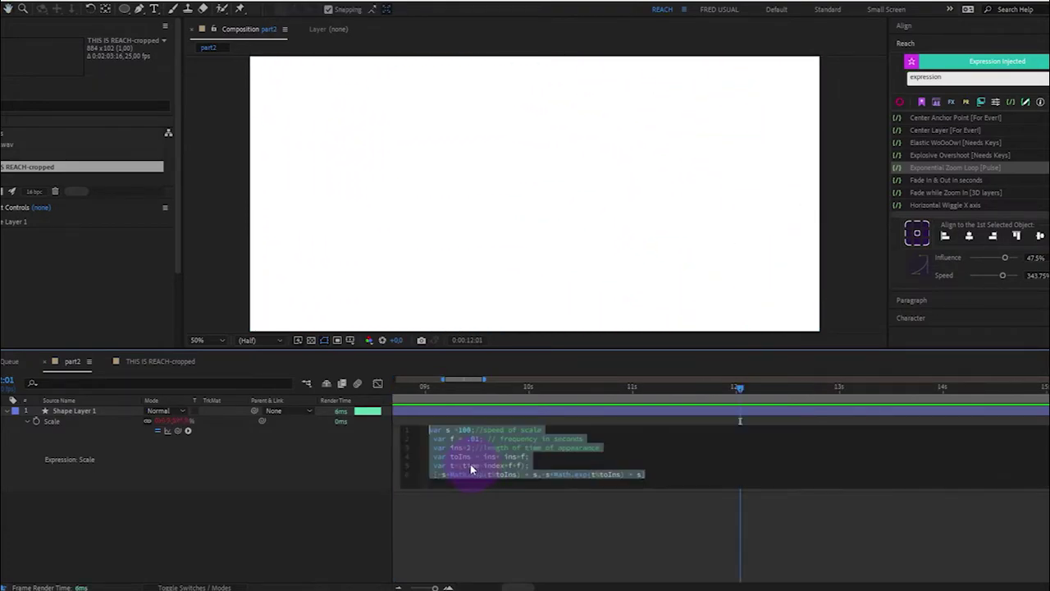
pyautogui.click(453, 431)
pyautogui.doubleClick(435, 430)
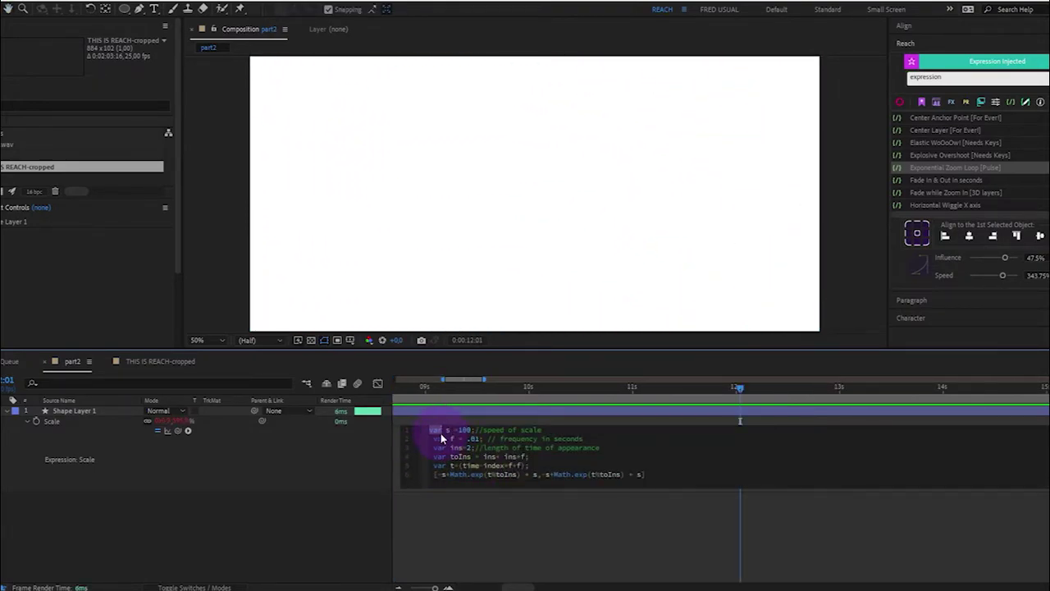
pyautogui.write('let')
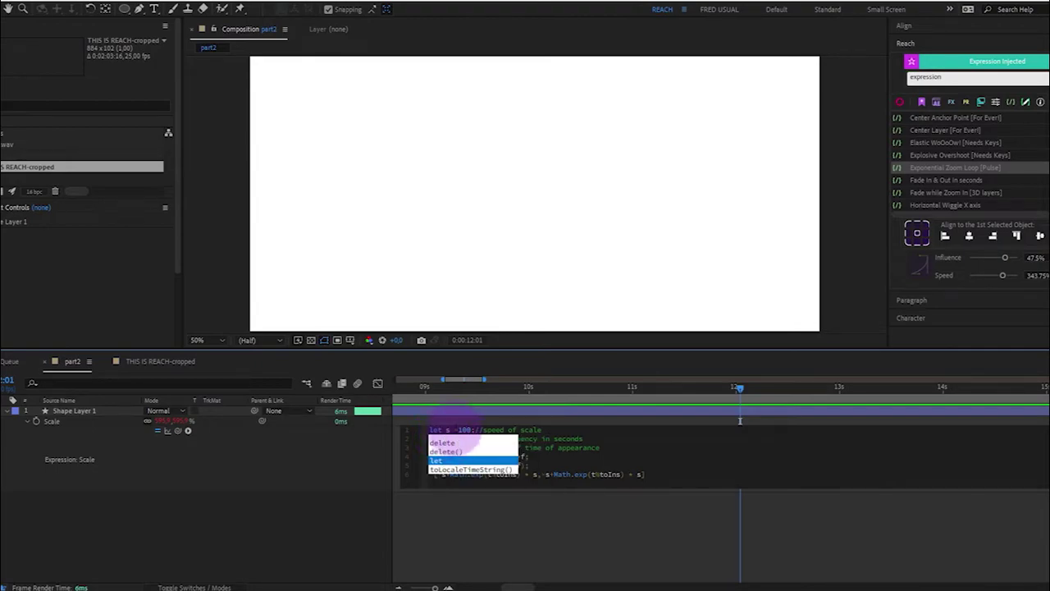
pyautogui.doubleClick(440, 438)
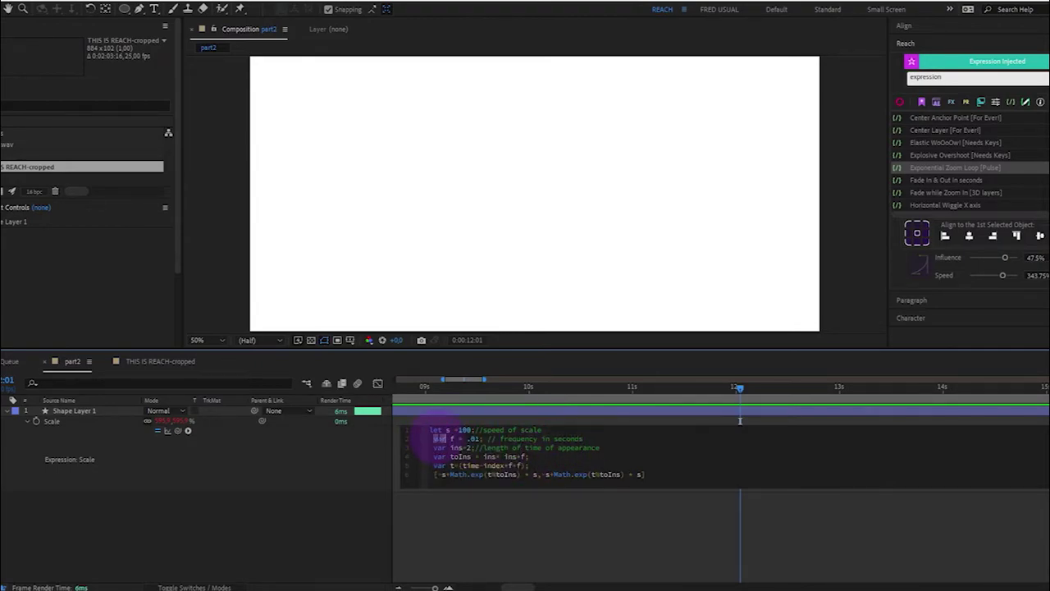
pyautogui.write('let')
pyautogui.click(623, 447)
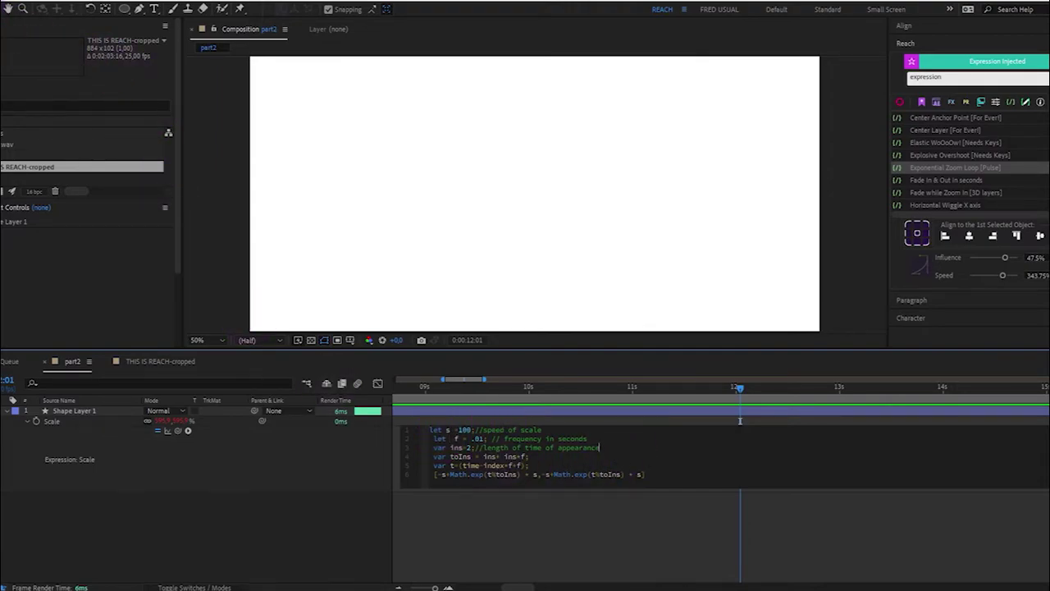
# Check the Expressions engine options in File > Project Settings, then cancel
pyautogui.click(8, 0)
pyautogui.click(25, 438)
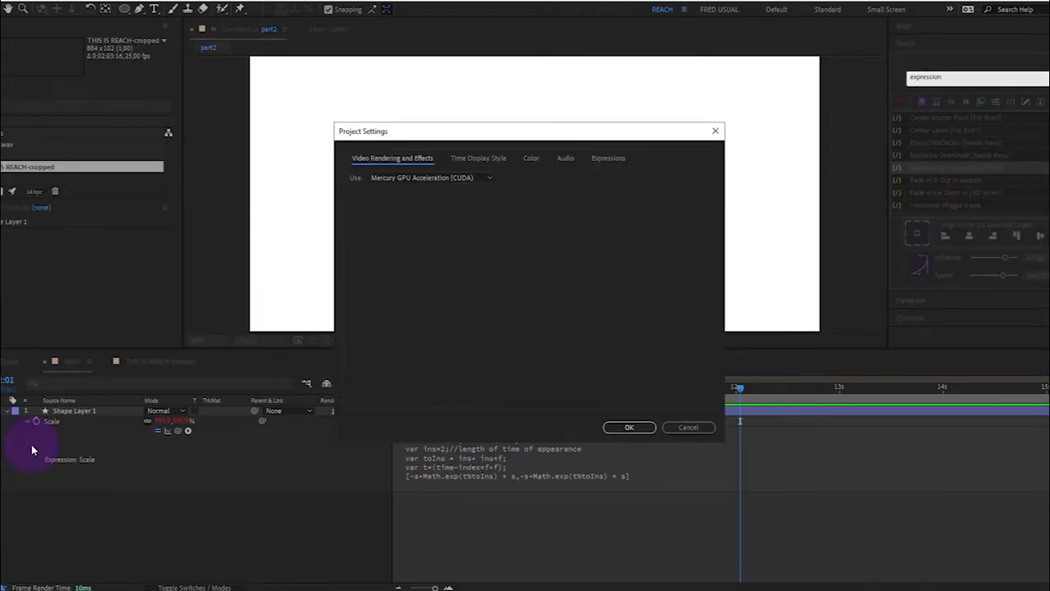
pyautogui.click(593, 160)
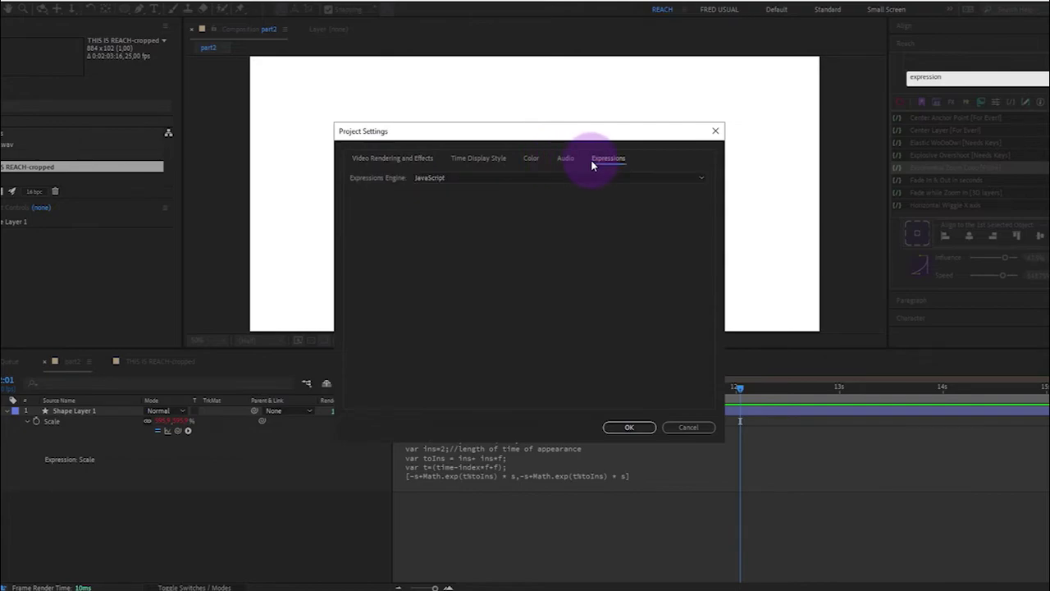
pyautogui.click(554, 179)
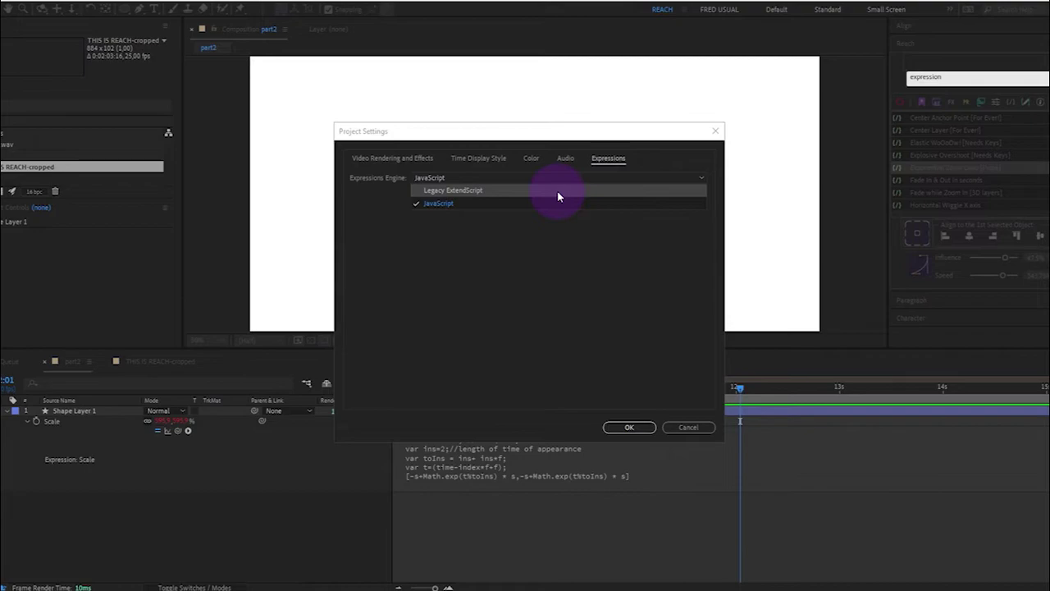
pyautogui.click(702, 428)
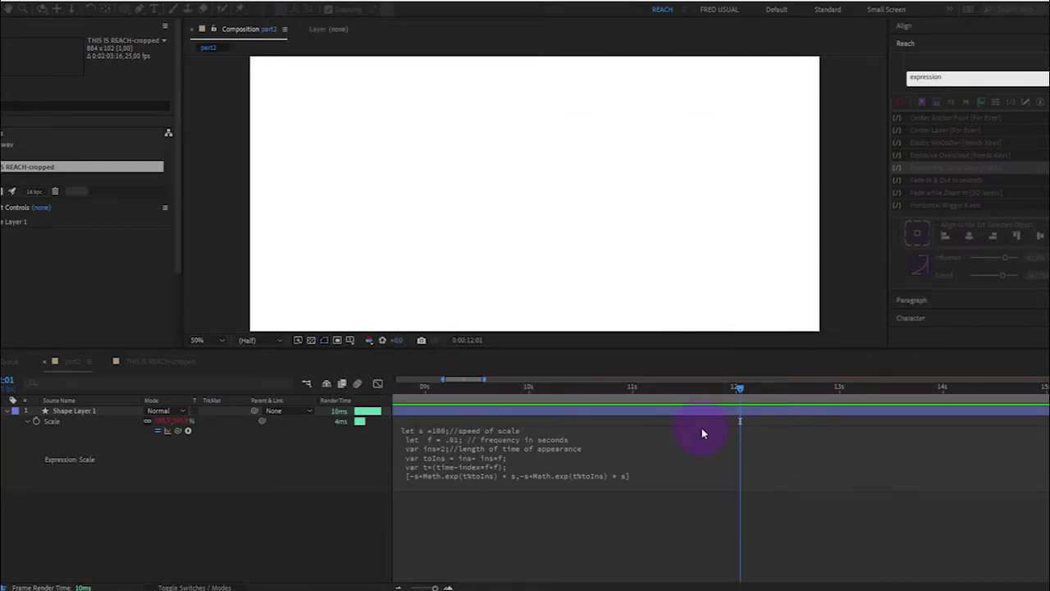
# Restore var on both lines, commit, and select the entire expression code
pyautogui.click(412, 449)
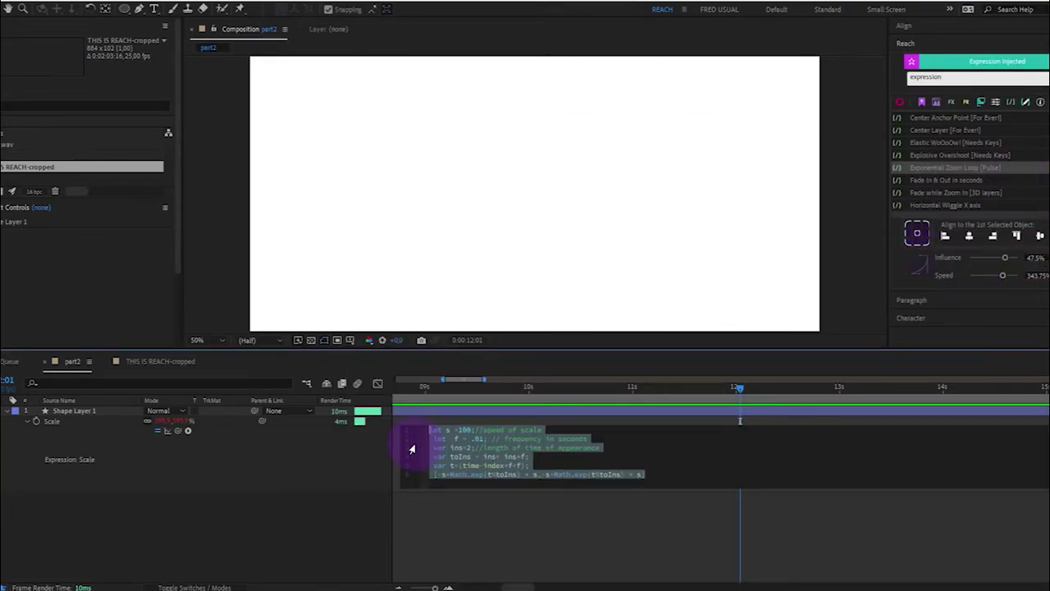
pyautogui.doubleClick(432, 429)
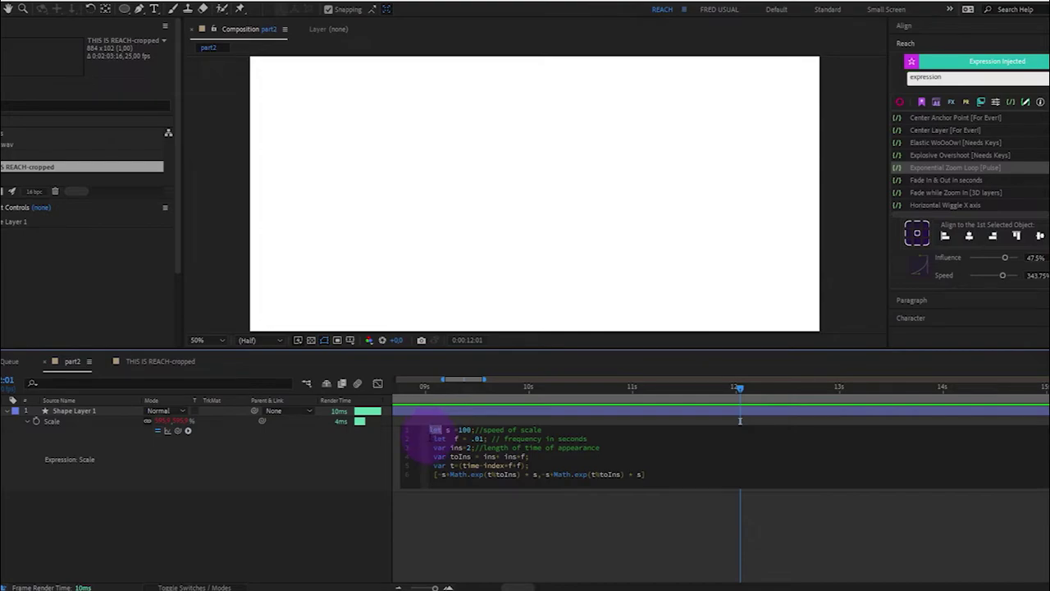
pyautogui.write('var')
pyautogui.doubleClick(438, 438)
pyautogui.write('var')
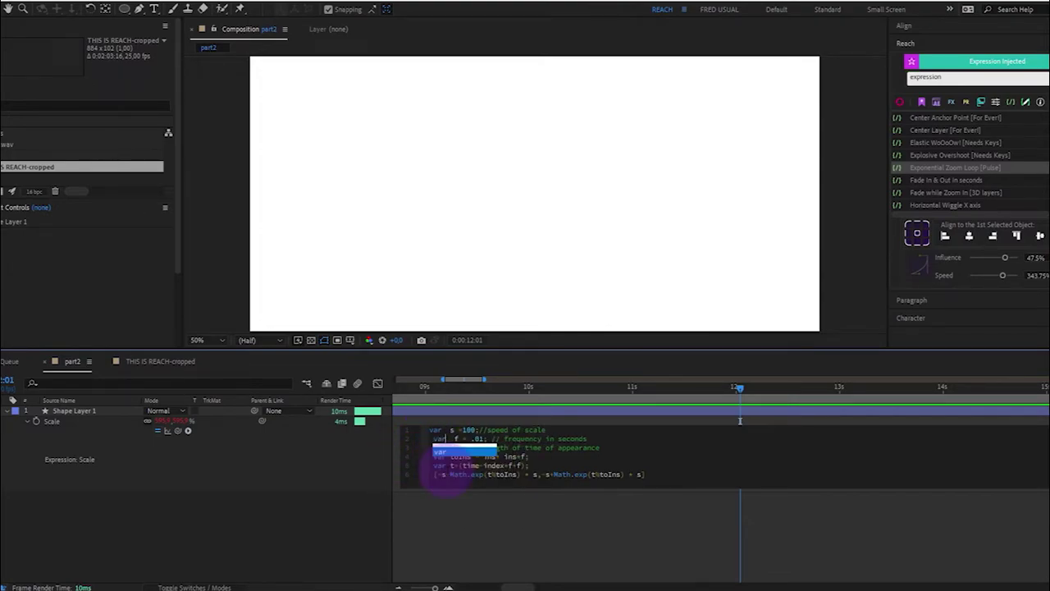
pyautogui.click(362, 444)
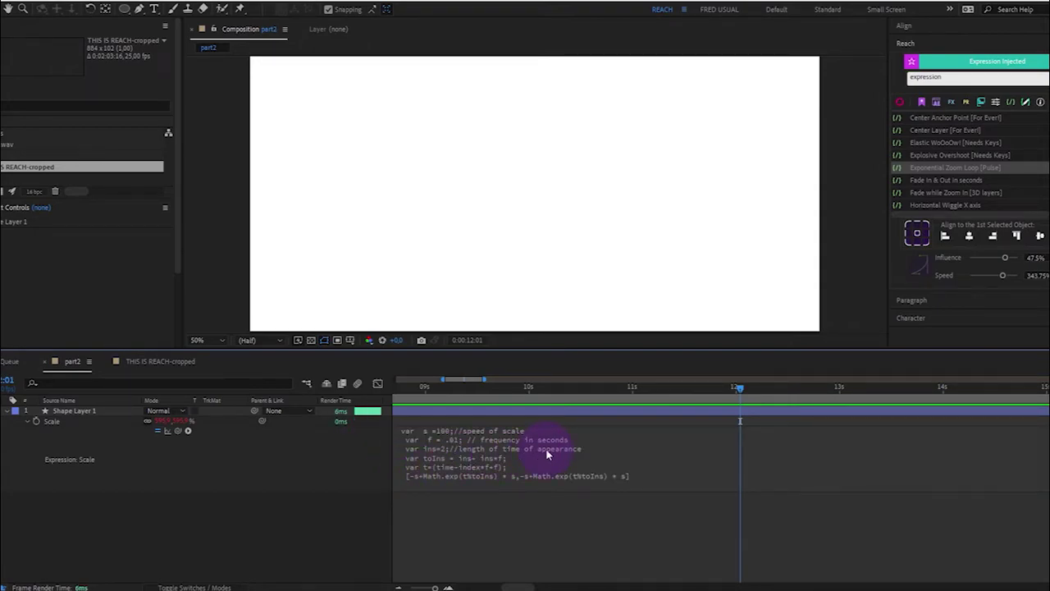
pyautogui.click(621, 471)
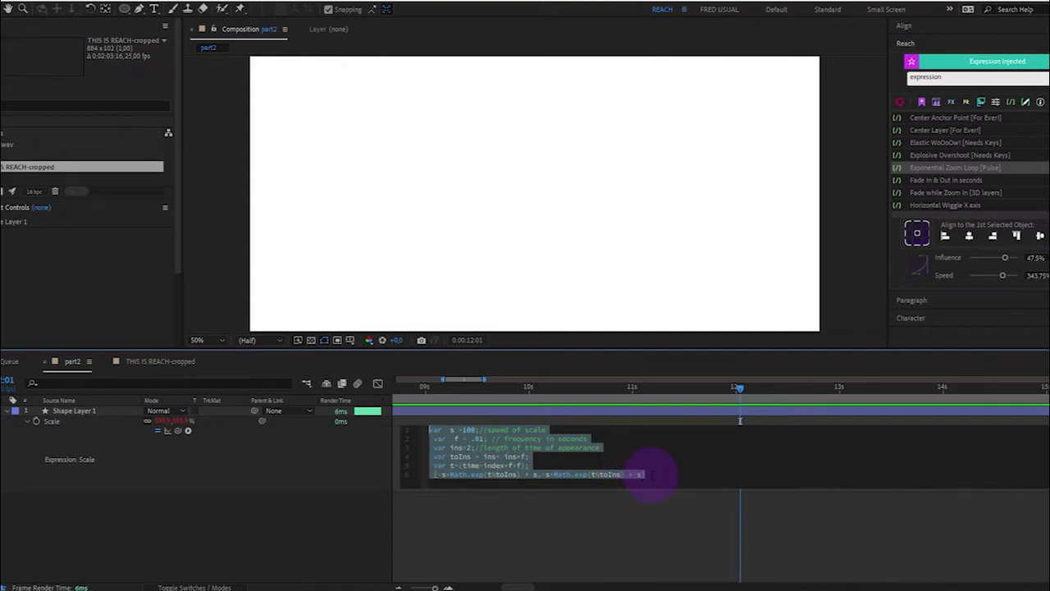
pyautogui.click(648, 474)
pyautogui.moveTo(648, 473); pyautogui.dragTo(435, 404)
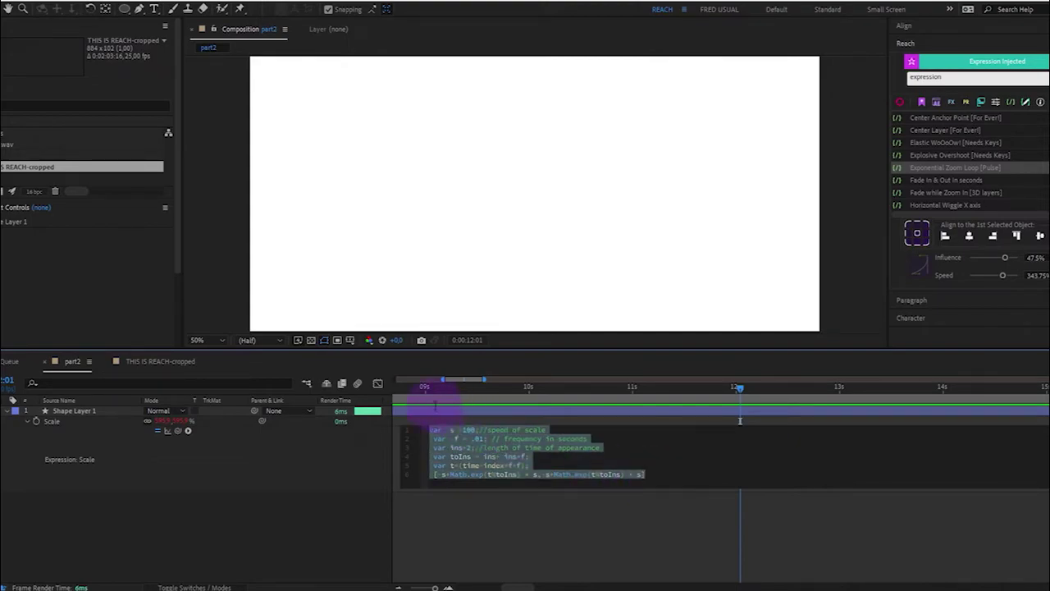
# Open Reach's custom expression editor, move it aside, and select the blue circle layer
pyautogui.click(1024, 106)
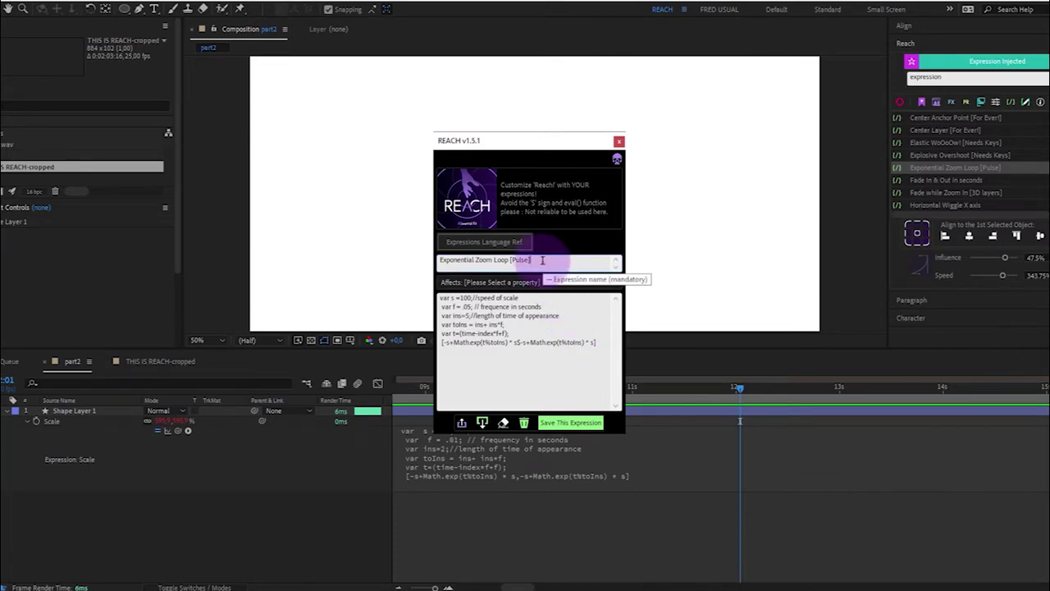
pyautogui.moveTo(541, 260); pyautogui.dragTo(410, 262)
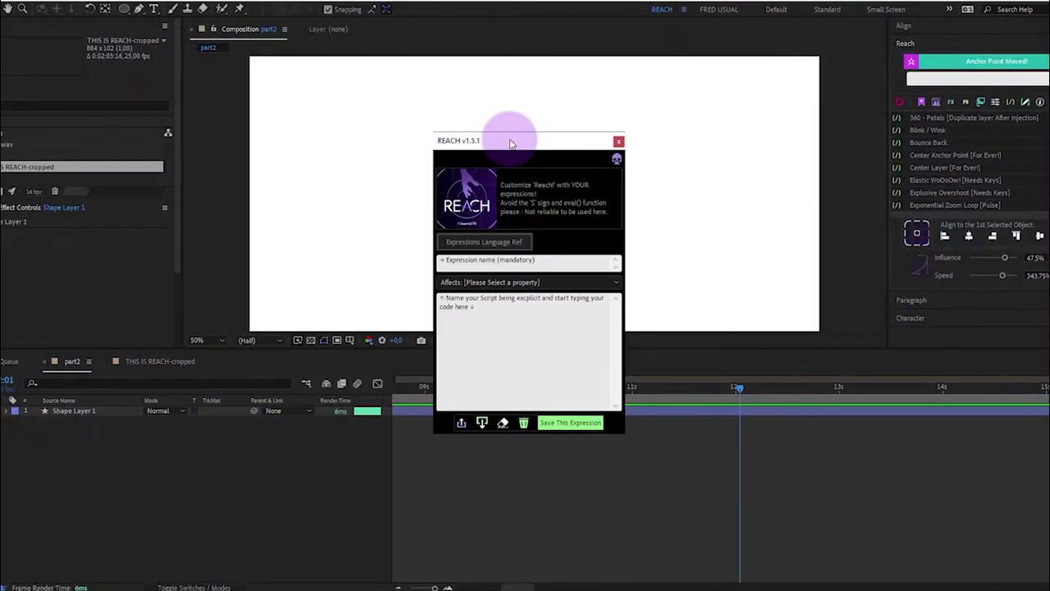
pyautogui.moveTo(511, 140); pyautogui.dragTo(853, 79)
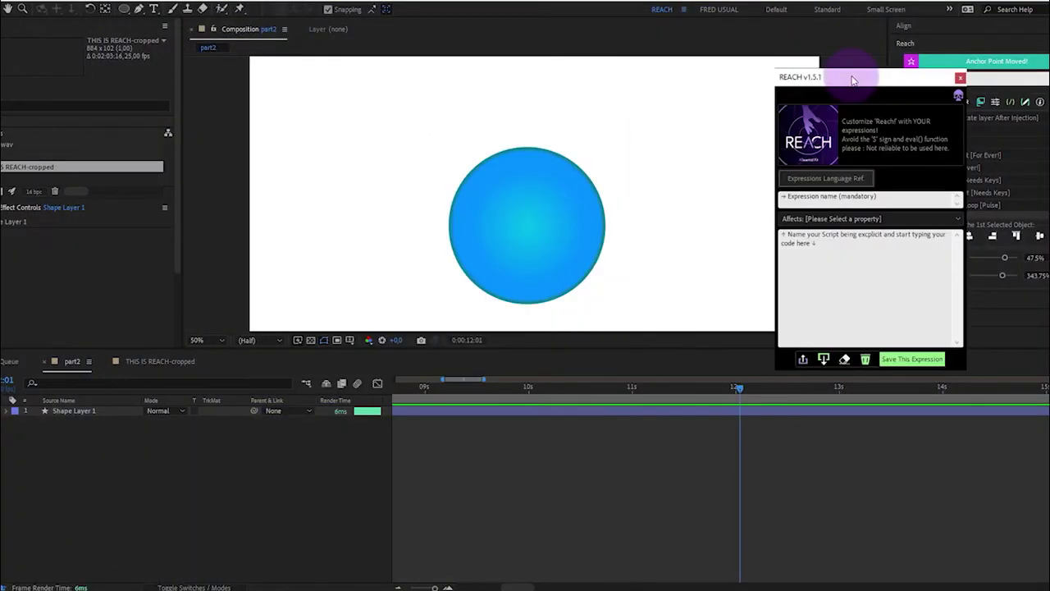
pyautogui.click(544, 239)
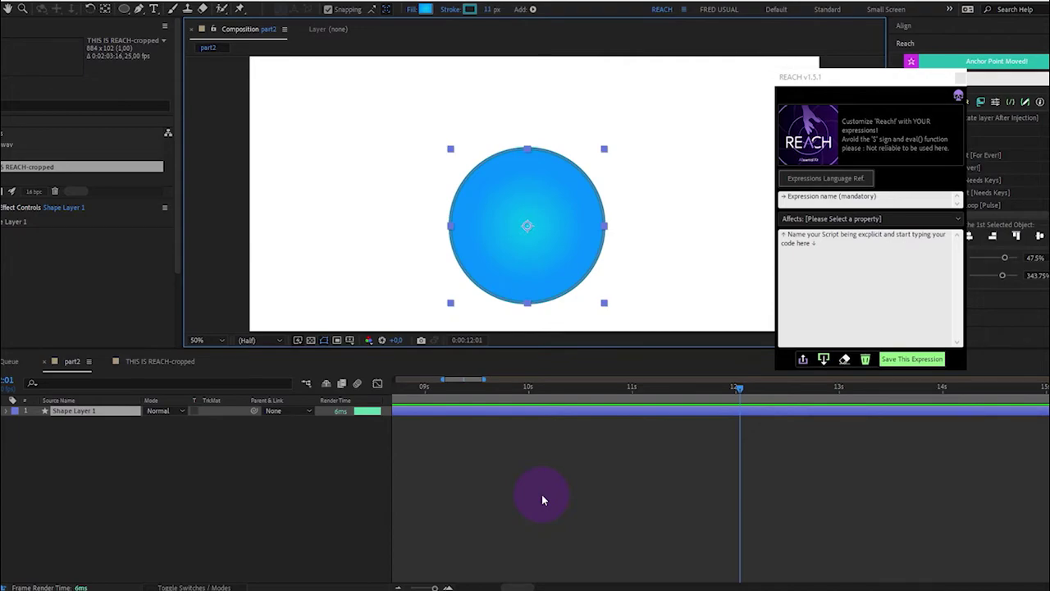
pyautogui.moveTo(550, 268)
pyautogui.mouseDown()
pyautogui.moveTo(548, 228)
pyautogui.moveTo(558, 258)
pyautogui.mouseUp()
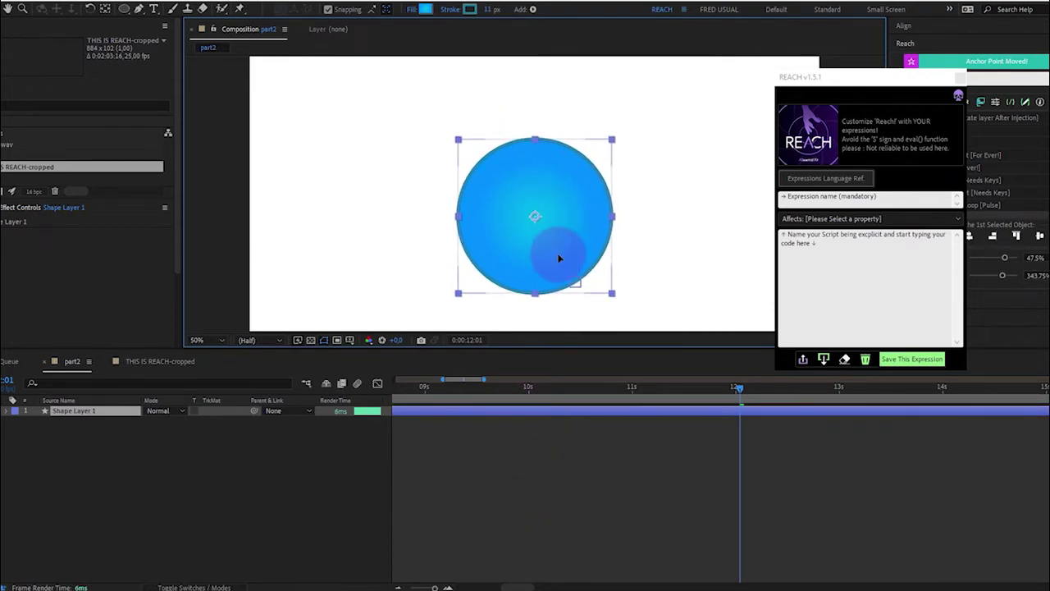
# Name the new expression sphereWiggle and enter wiggle(1,20) as its code
pyautogui.click(906, 200)
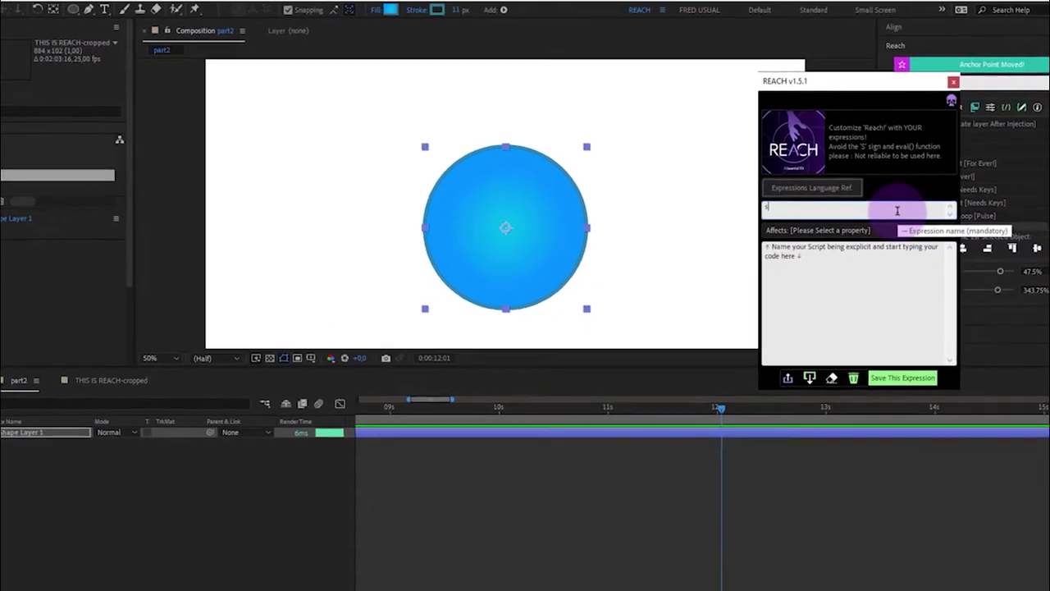
pyautogui.write('s')
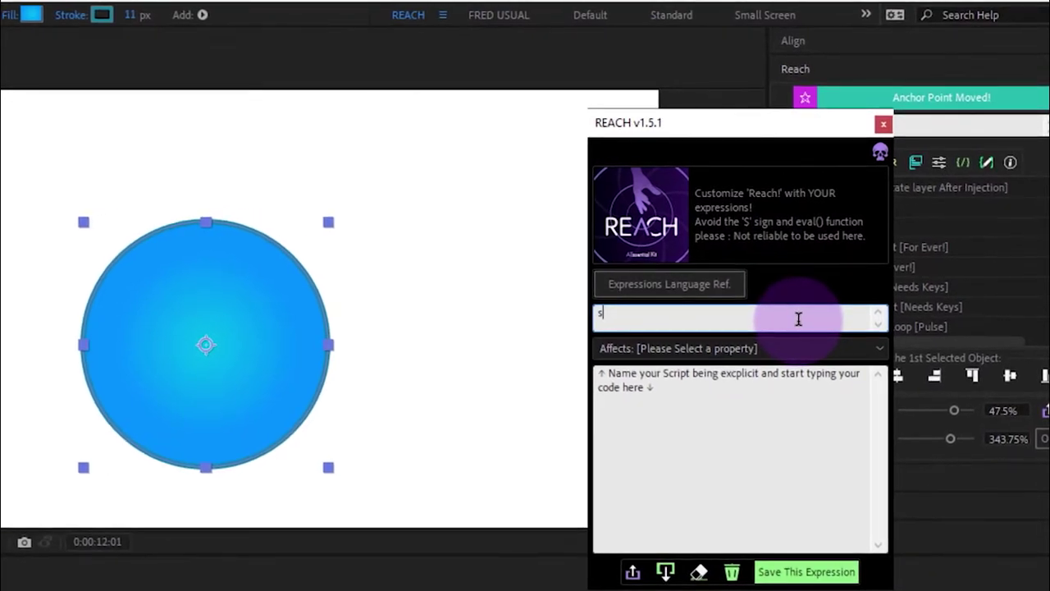
pyautogui.write('phereWiggle')
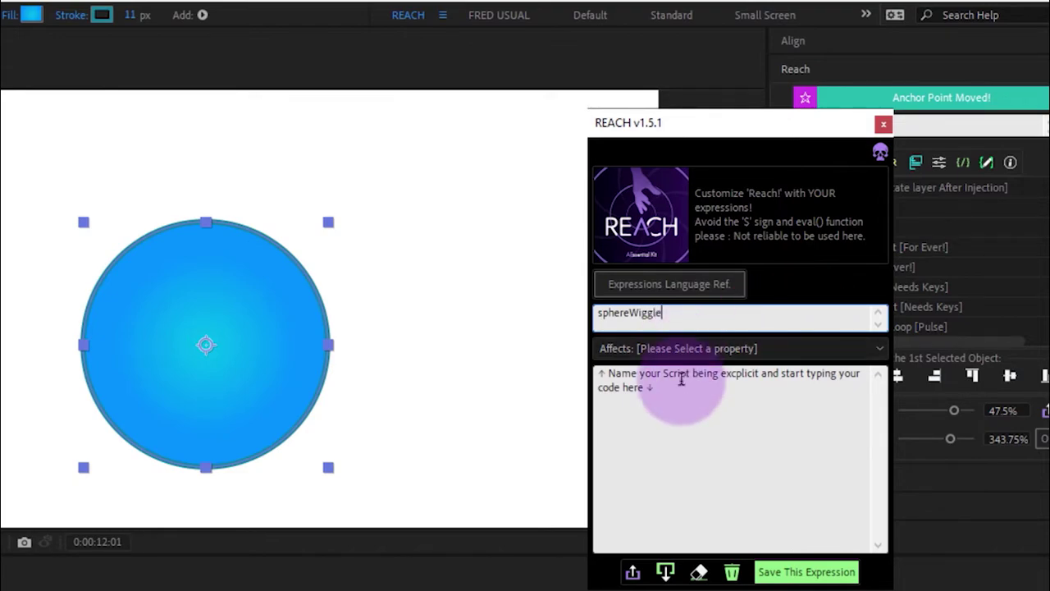
pyautogui.click(668, 406)
pyautogui.write('wi')
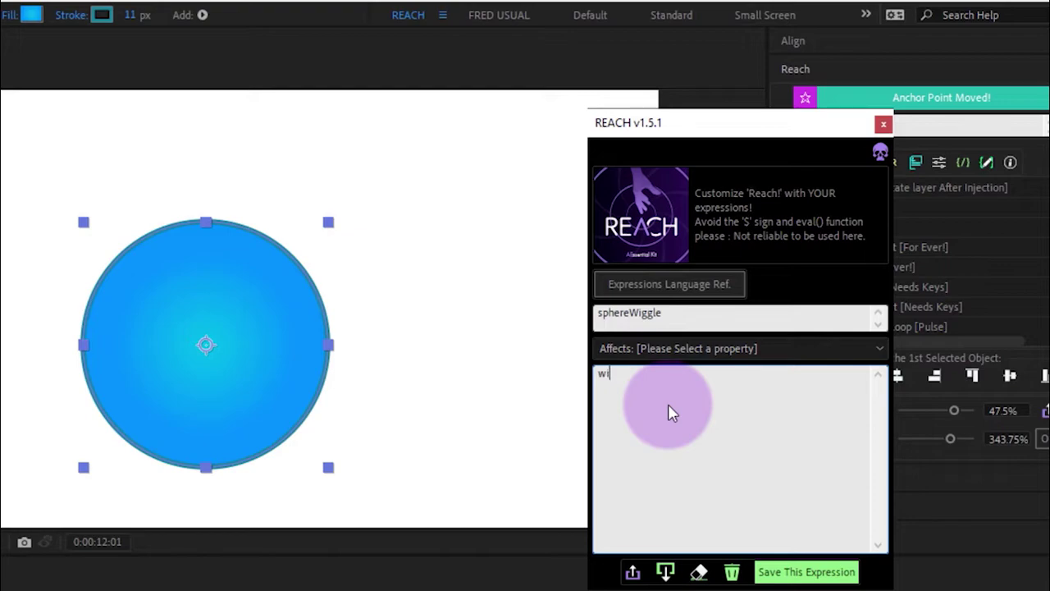
pyautogui.write('ggle(1,20)')
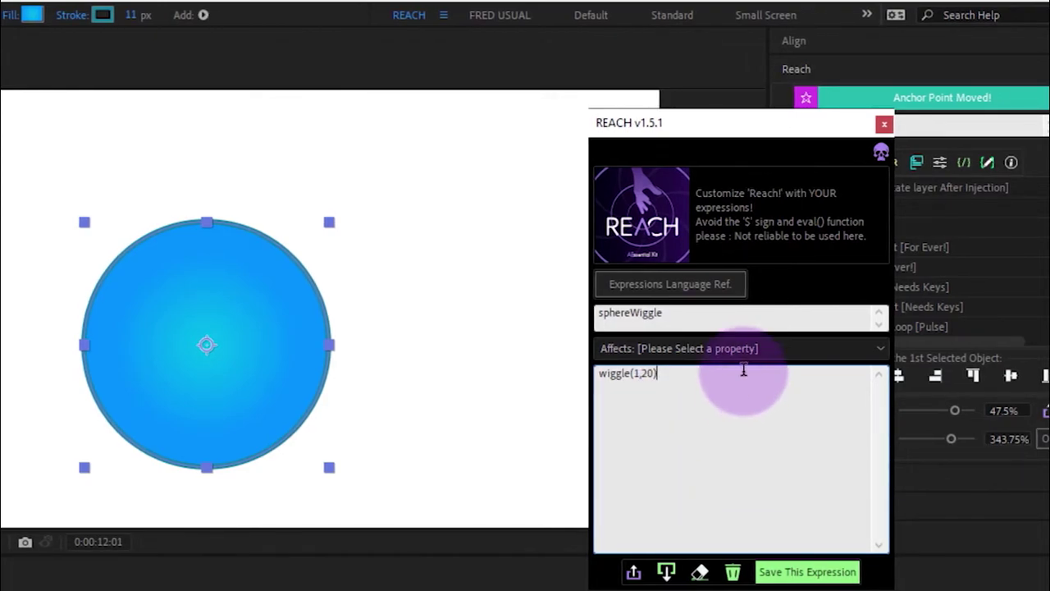
# Open the expressions language reference and end the code with a semicolon and new line
pyautogui.click(697, 286)
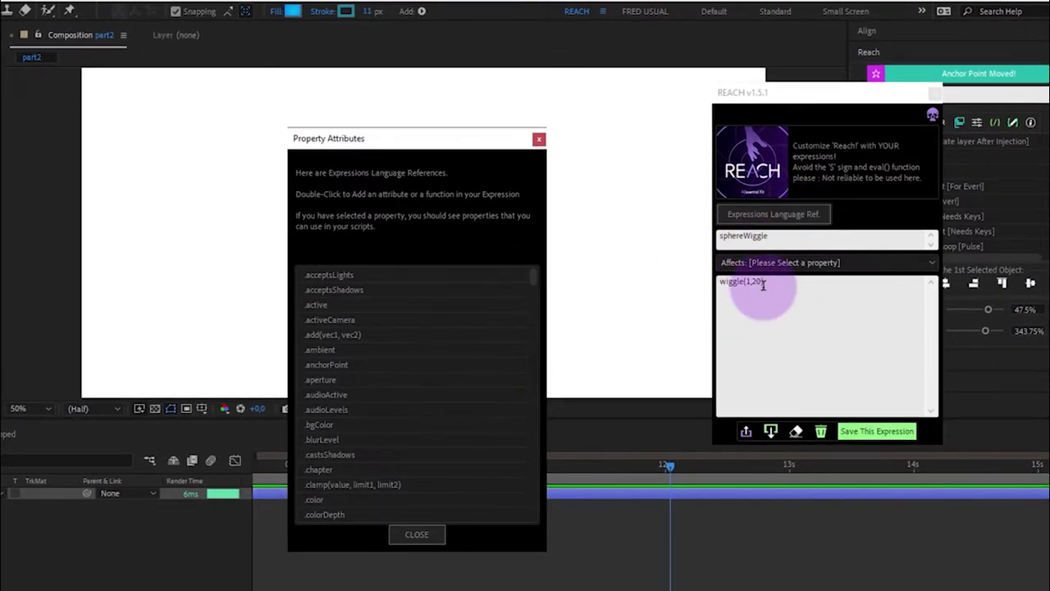
pyautogui.click(793, 286)
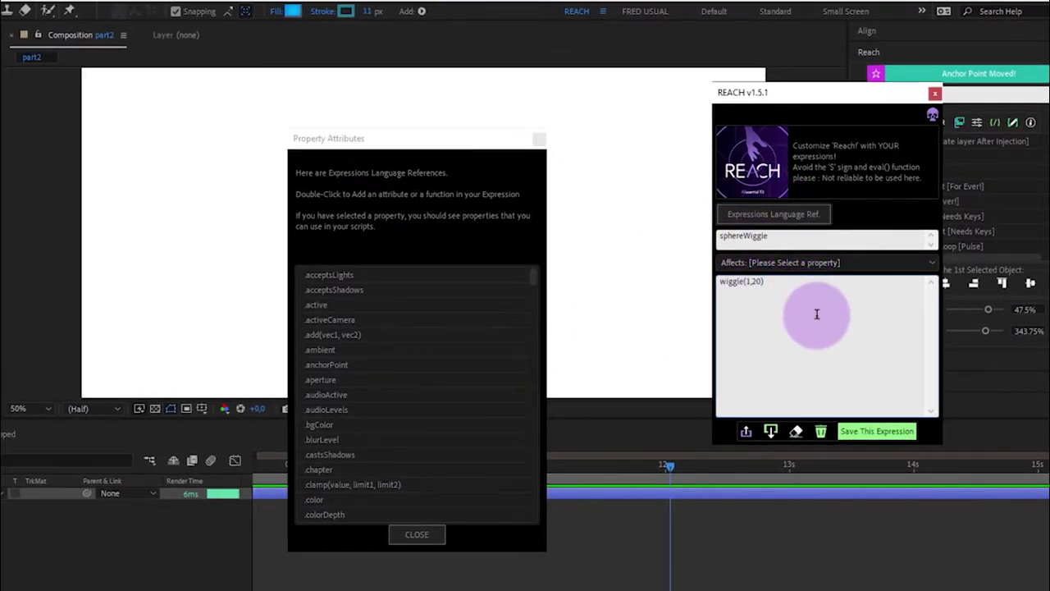
pyautogui.write(';')
pyautogui.press('Return')
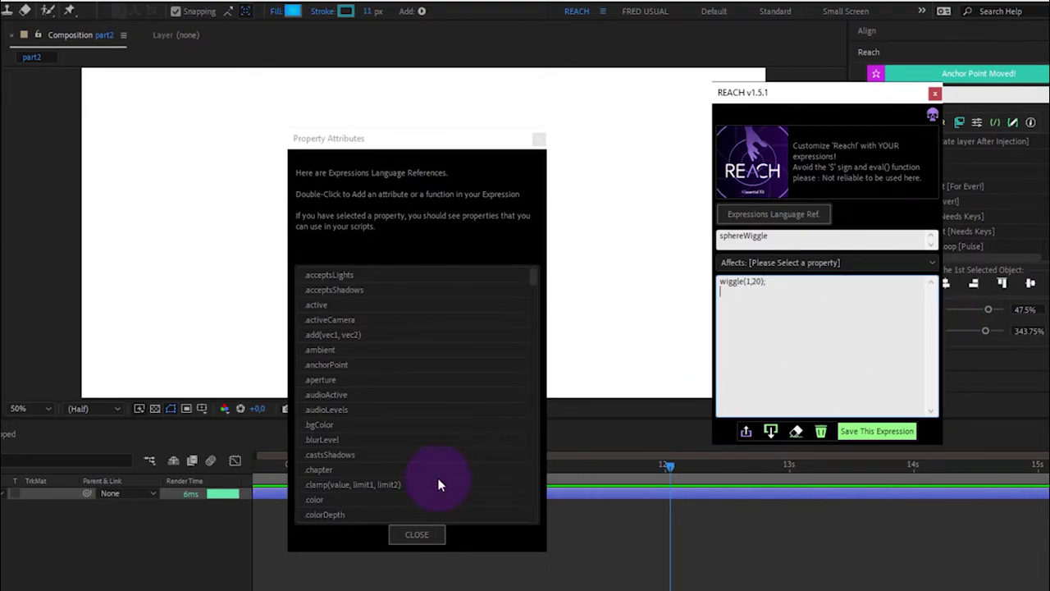
# Browse the Property Attributes list and insert value.toWorldVec(vec, t=time) on the second line
pyautogui.scroll(-3, 412, 425)
pyautogui.scroll(-15, 418, 423)
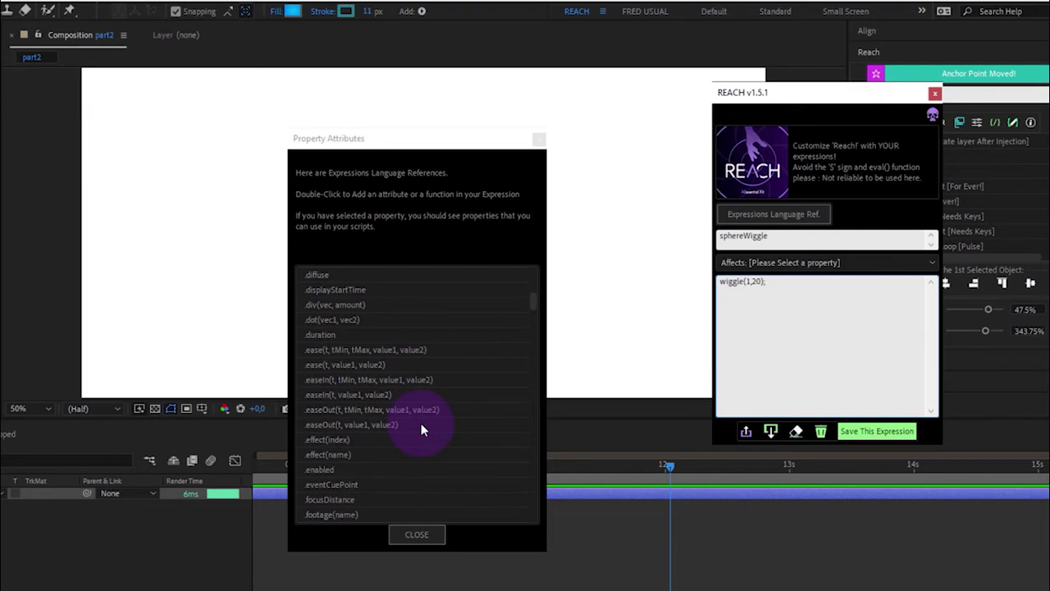
pyautogui.scroll(-20, 425, 420)
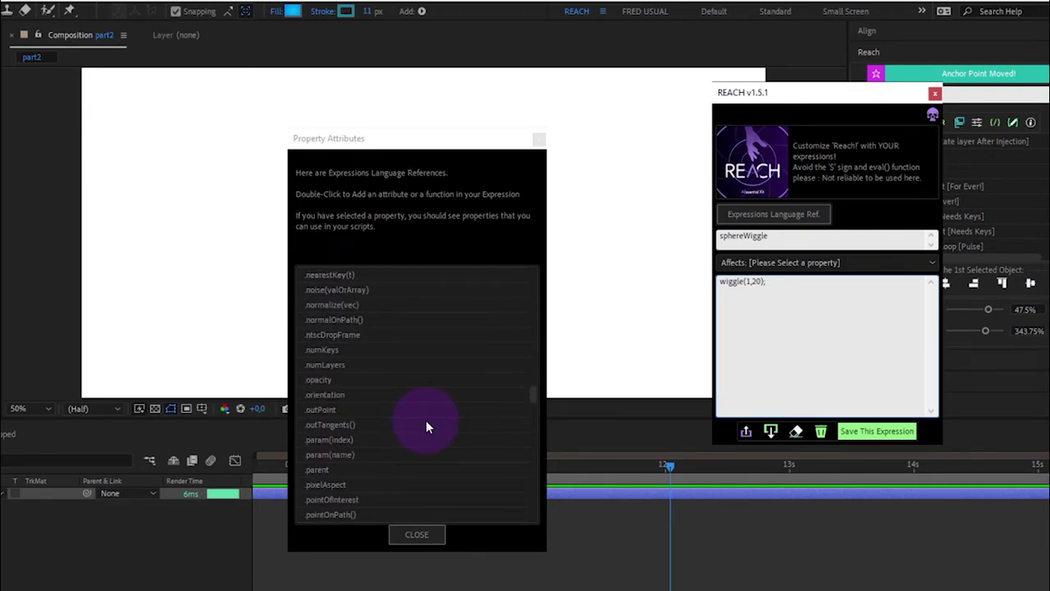
pyautogui.scroll(-3, 428, 425)
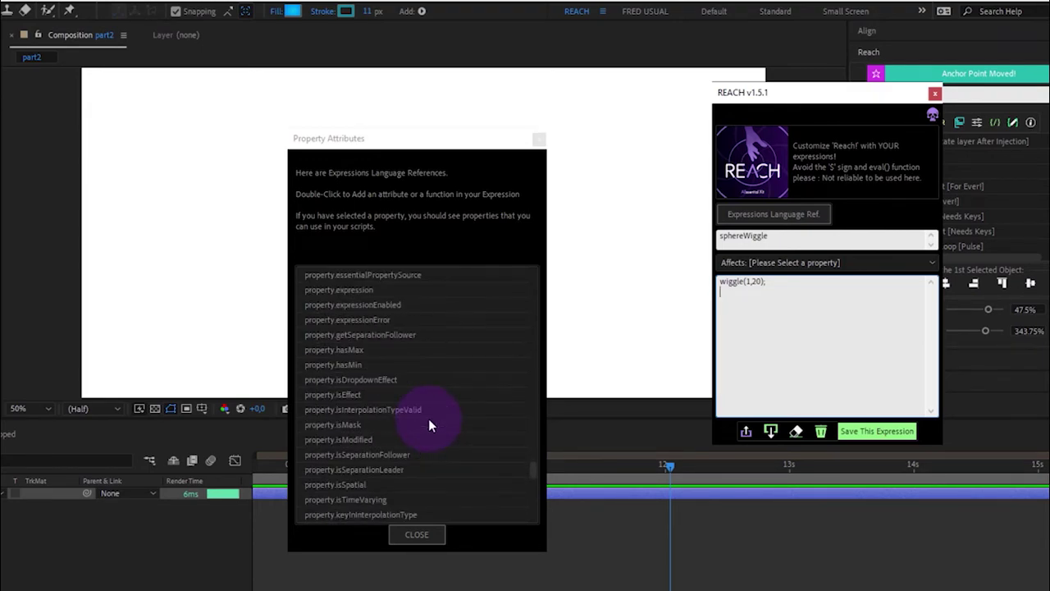
pyautogui.scroll(10, 428, 425)
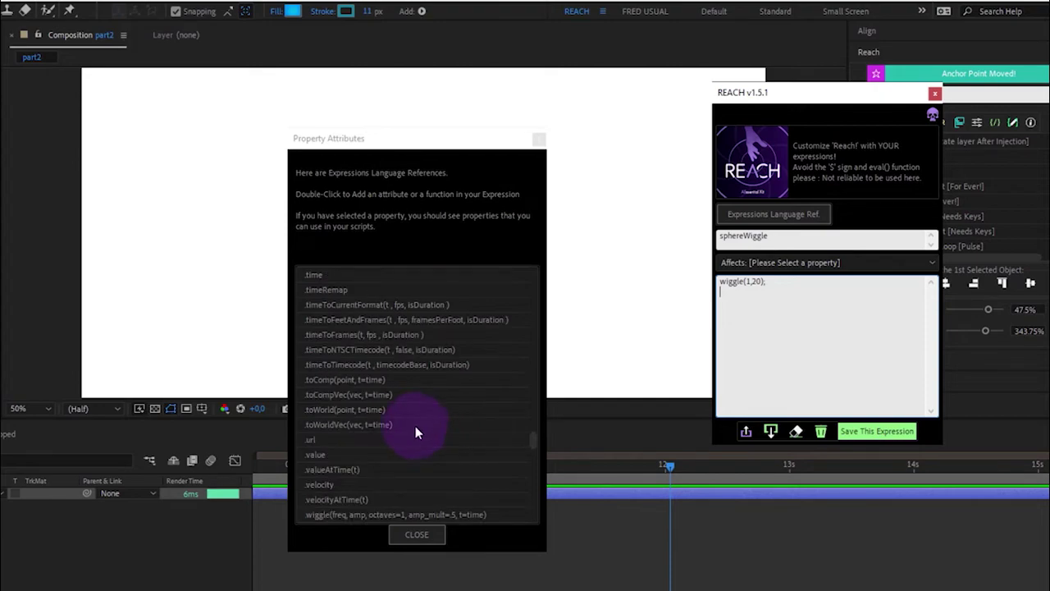
pyautogui.scroll(-3, 382, 465)
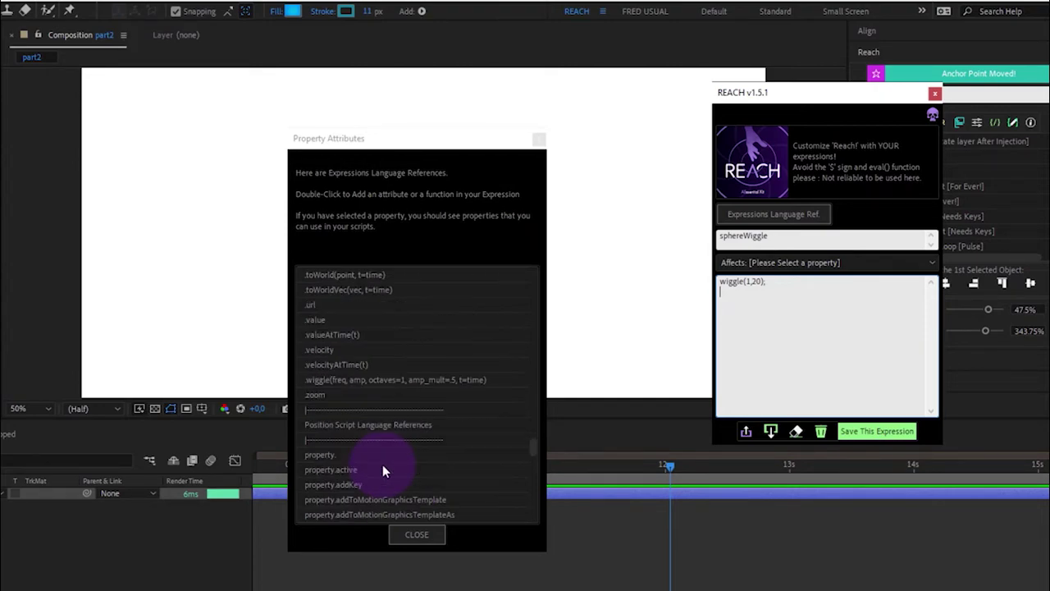
pyautogui.scroll(3, 384, 470)
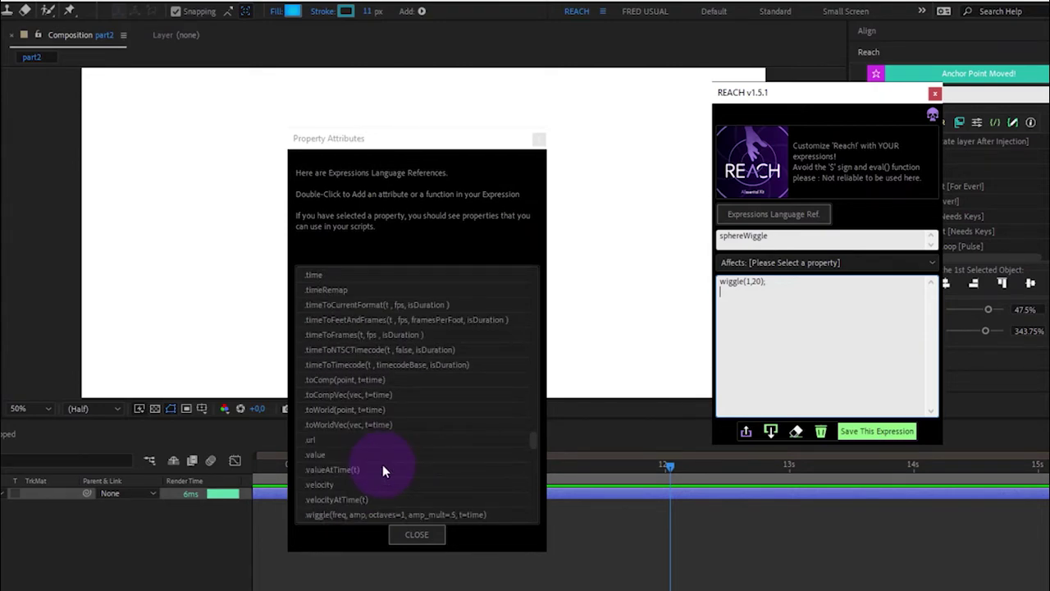
pyautogui.scroll(3, 382, 464)
pyautogui.scroll(-3, 382, 464)
pyautogui.scroll(2, 382, 435)
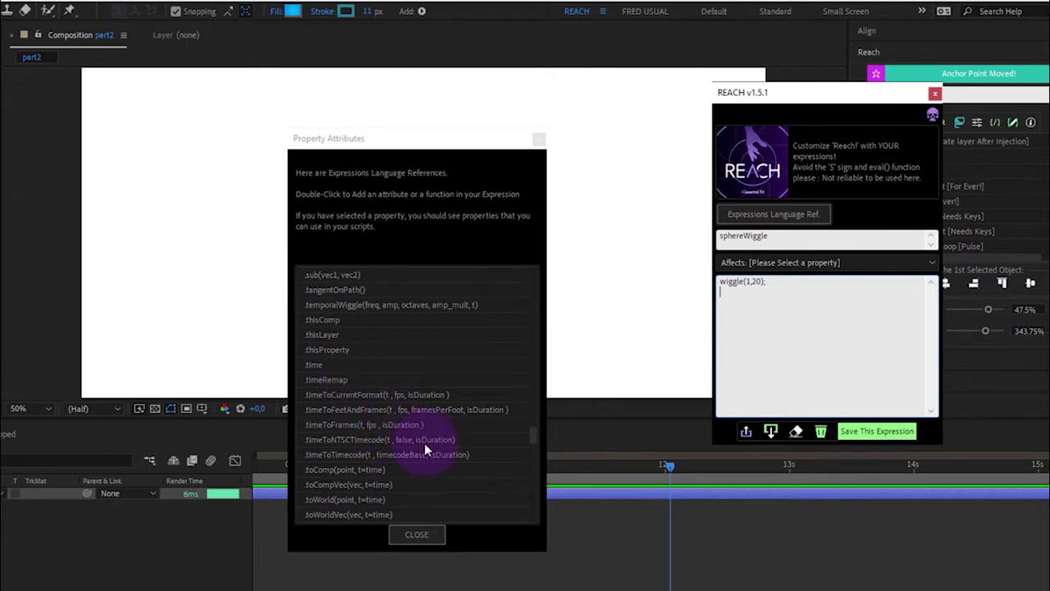
pyautogui.scroll(2, 422, 458)
pyautogui.scroll(-3, 422, 458)
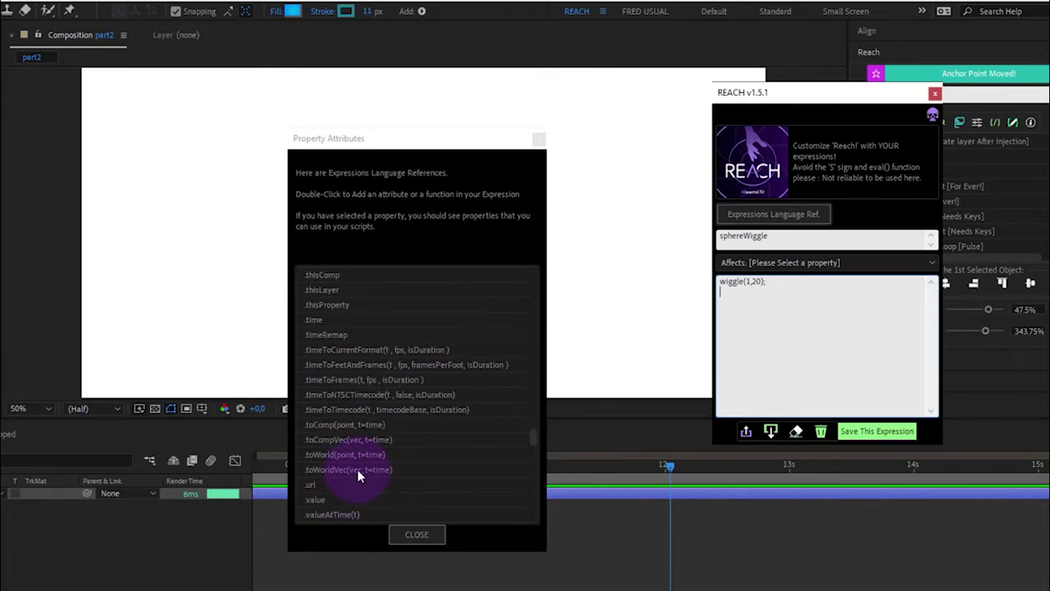
pyautogui.click(782, 289)
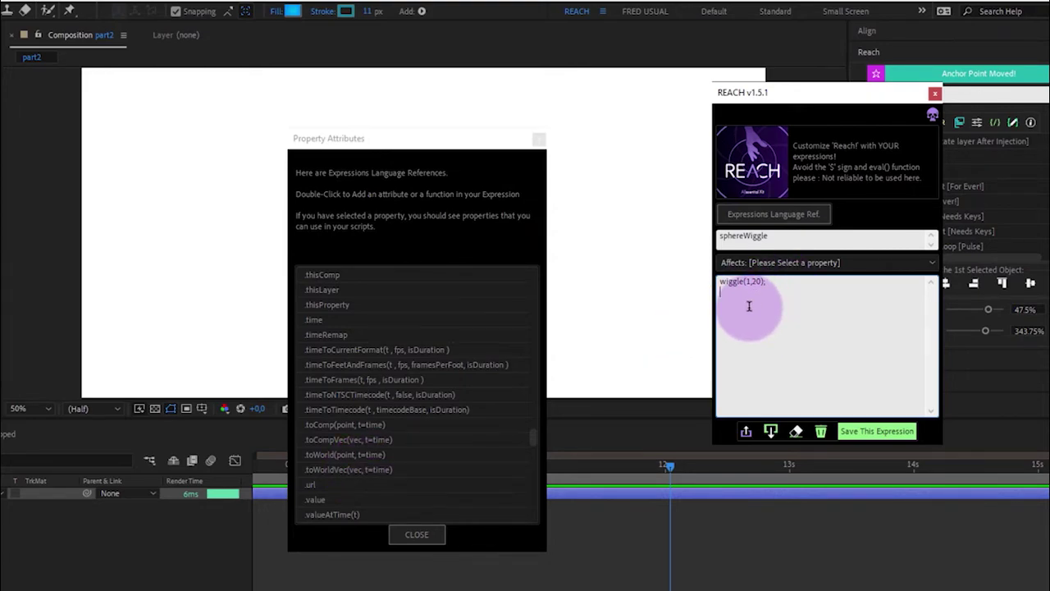
pyautogui.write('value')
pyautogui.doubleClick(365, 468)
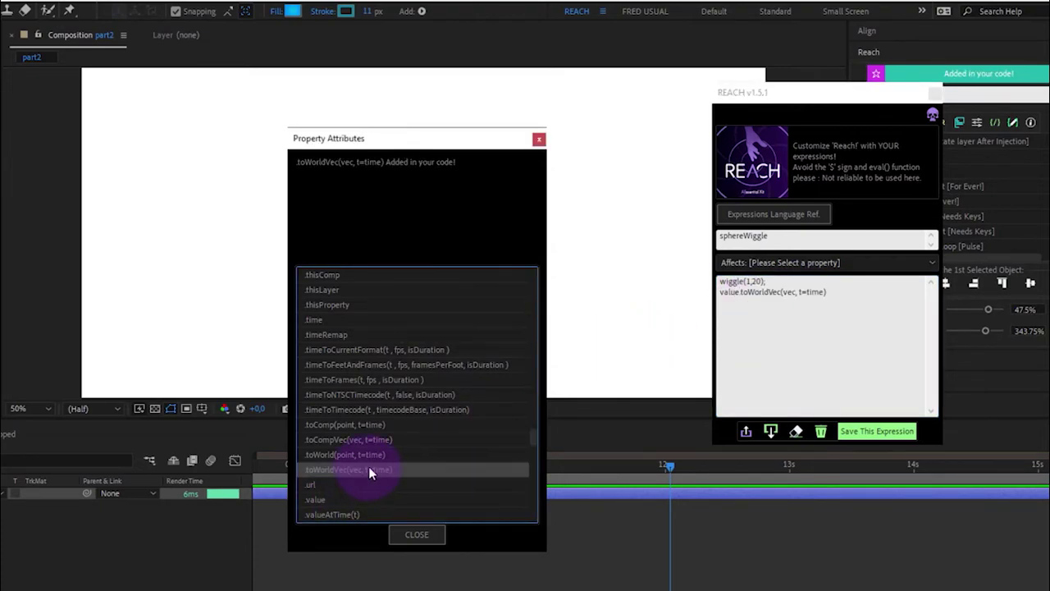
# Delete the inserted value.toWorldVec line, leaving only wiggle(1,20); in the code
pyautogui.moveTo(835, 291); pyautogui.dragTo(742, 297)
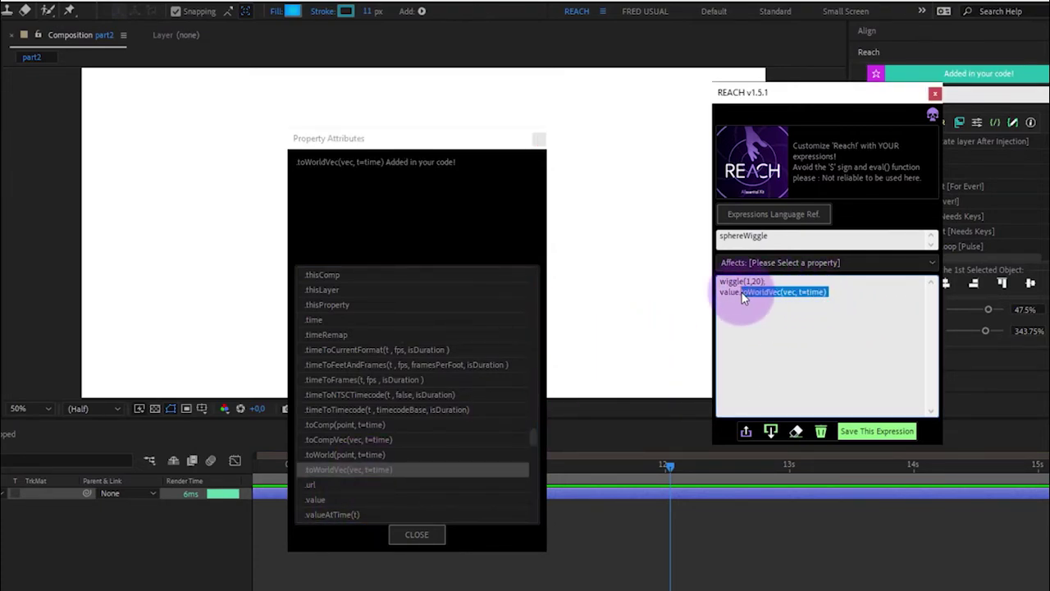
pyautogui.click(824, 293)
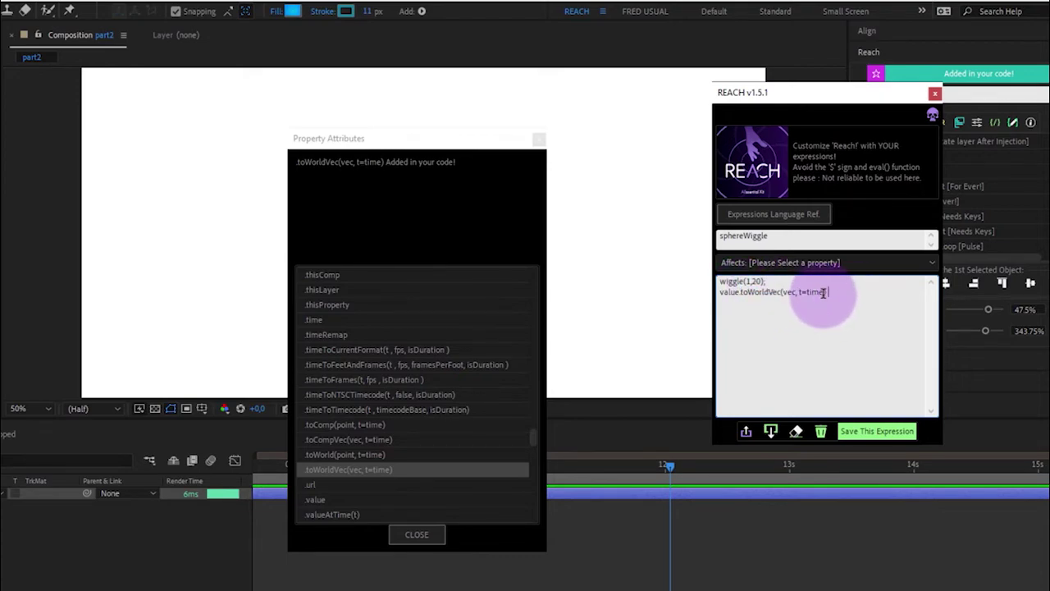
pyautogui.moveTo(827, 292); pyautogui.dragTo(742, 294)
pyautogui.press('BackSpace')
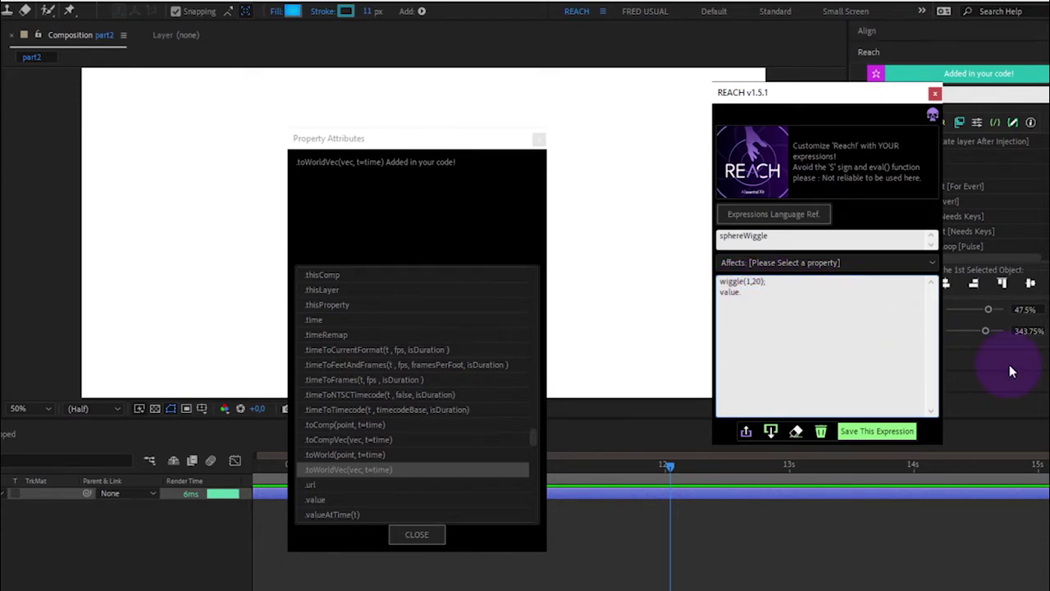
pyautogui.moveTo(743, 310); pyautogui.dragTo(710, 289)
pyautogui.press('BackSpace')
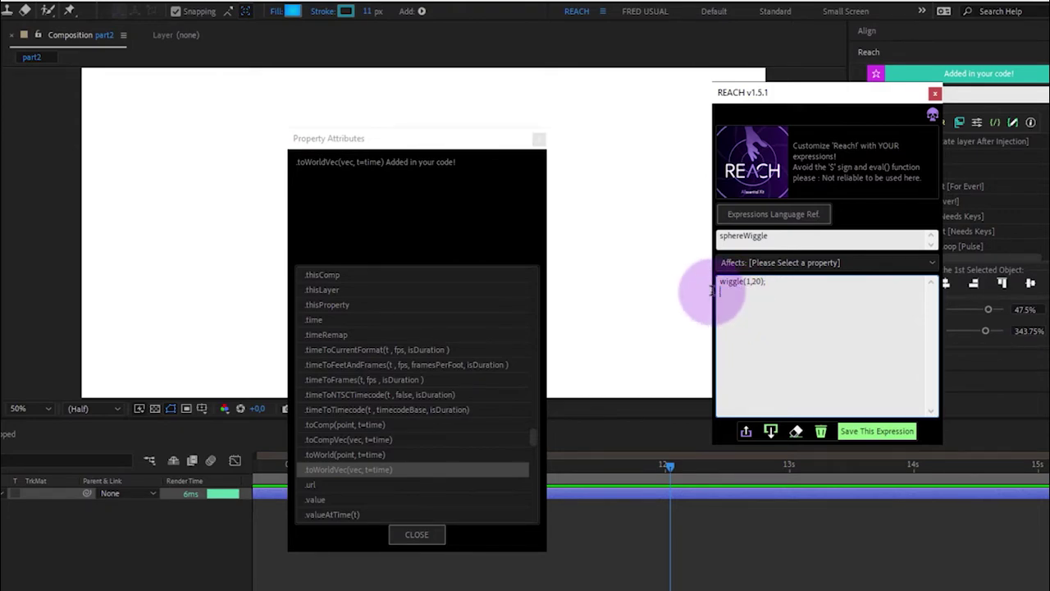
pyautogui.press('BackSpace')
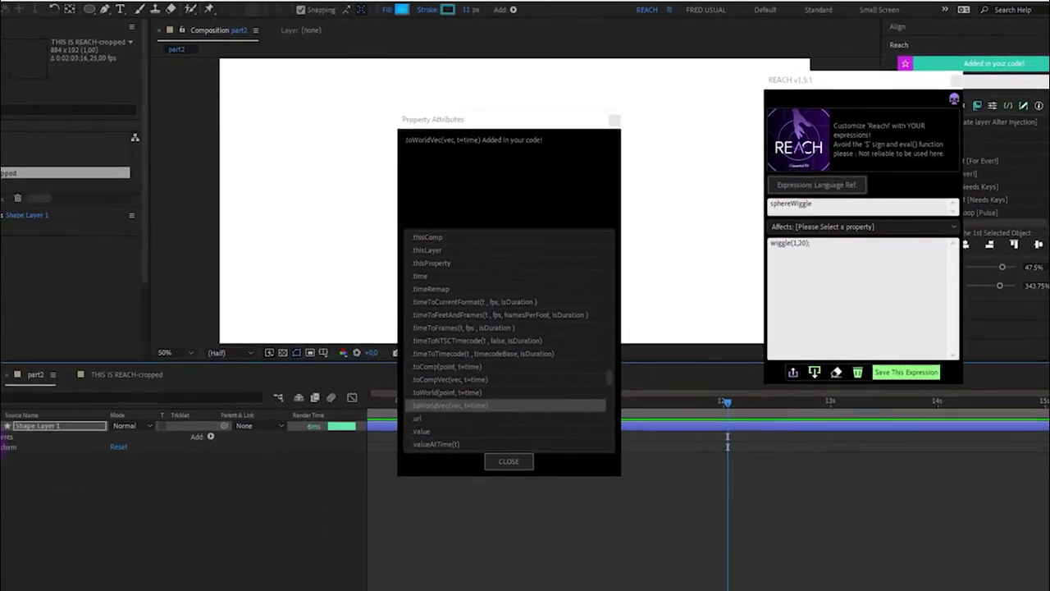
# Show the shape layer's transform properties and inspect the property. and property.active reference entries
pyautogui.click(43, 422)
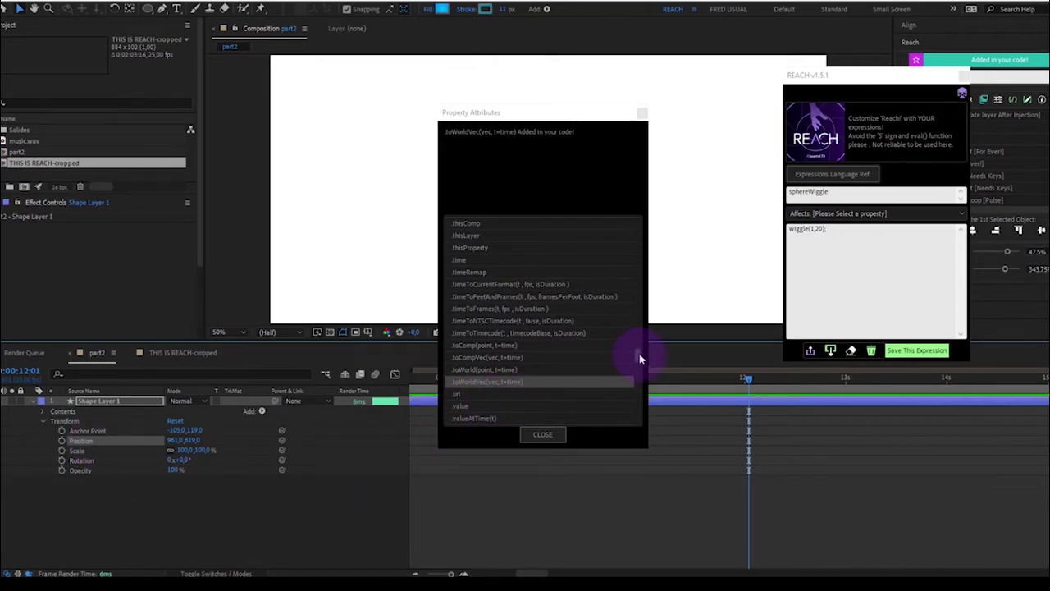
pyautogui.moveTo(639, 354); pyautogui.dragTo(633, 364)
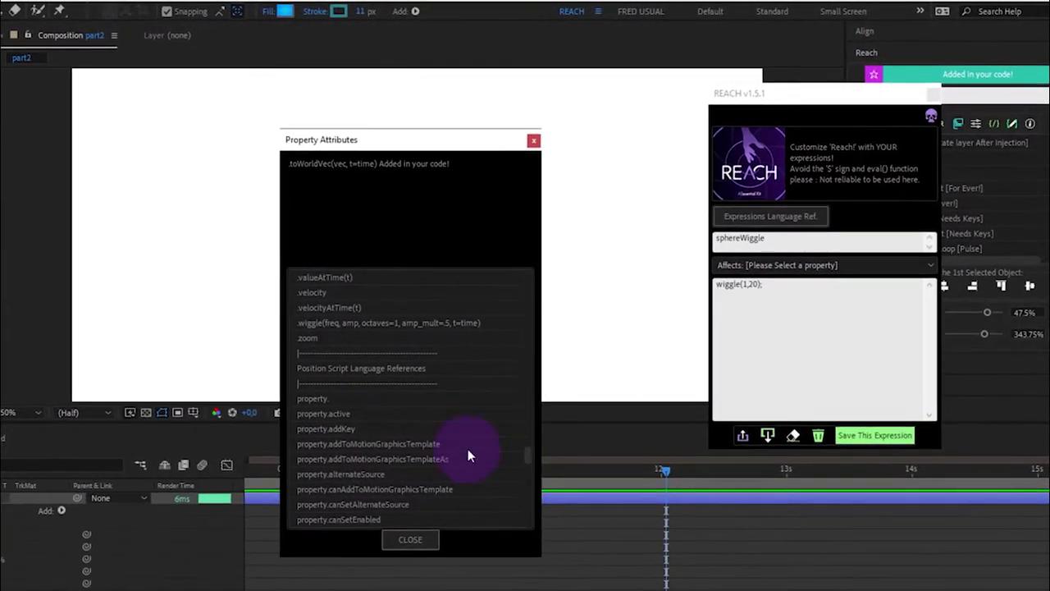
pyautogui.click(416, 346)
pyautogui.click(327, 414)
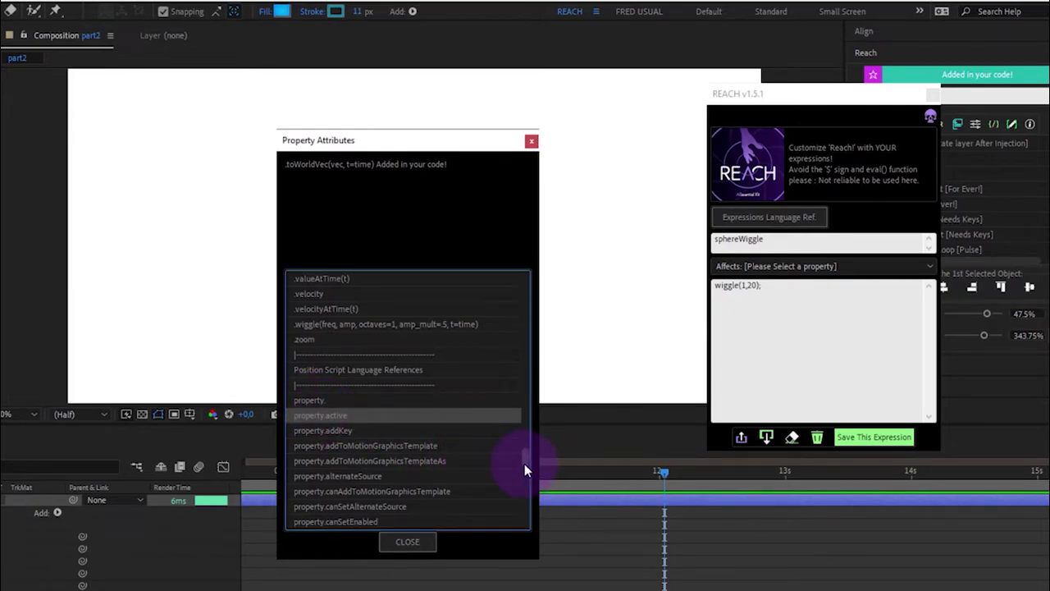
pyautogui.moveTo(524, 464); pyautogui.dragTo(524, 487)
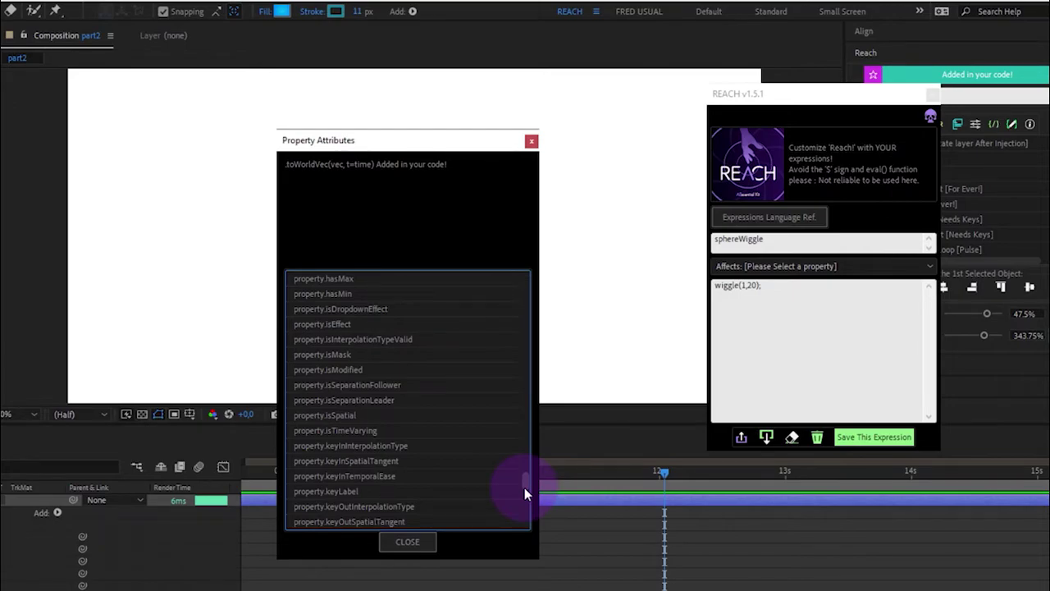
pyautogui.moveTo(525, 487); pyautogui.dragTo(526, 508)
# Close the language reference and move the expression editor further left
pyautogui.click(407, 541)
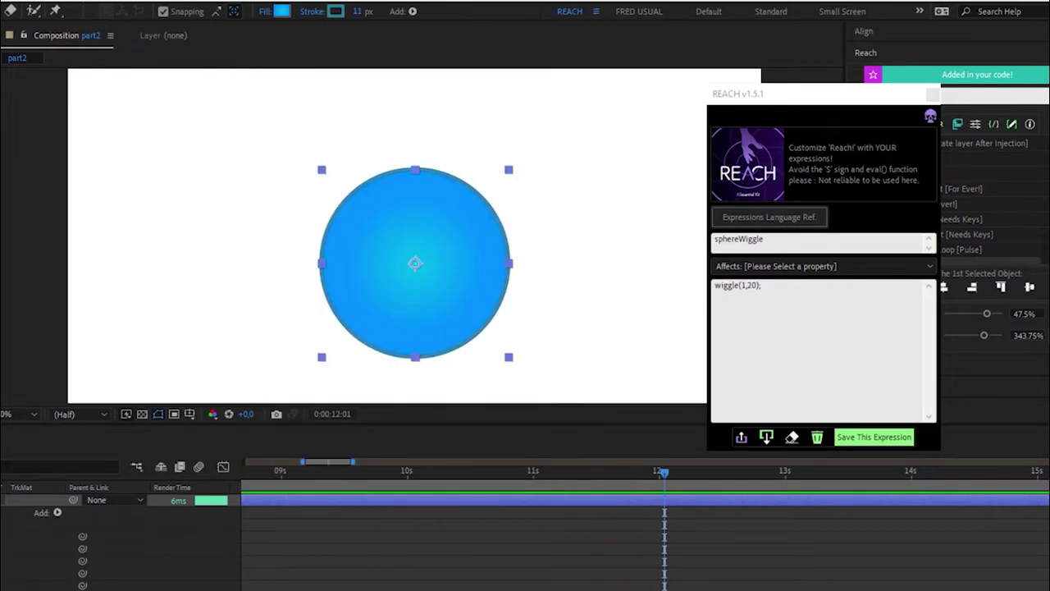
pyautogui.moveTo(792, 94); pyautogui.dragTo(526, 157)
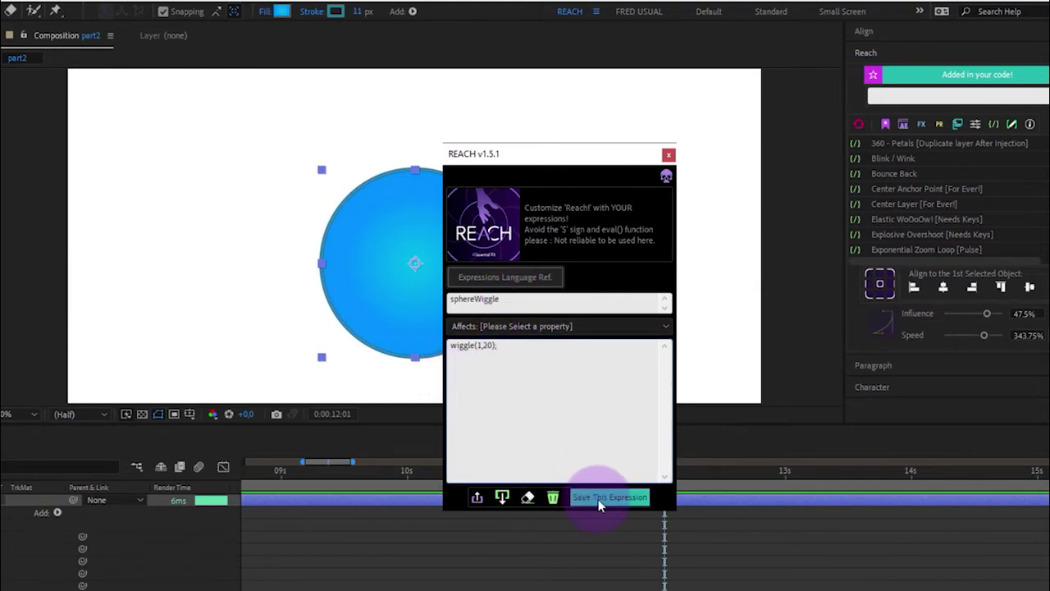
pyautogui.click(369, 496)
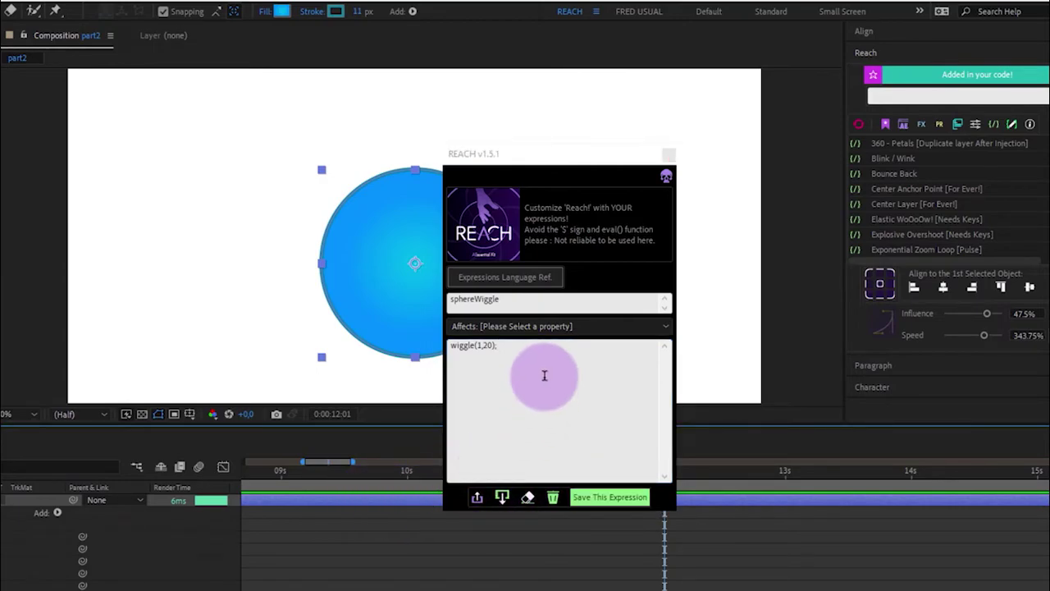
pyautogui.click(541, 330)
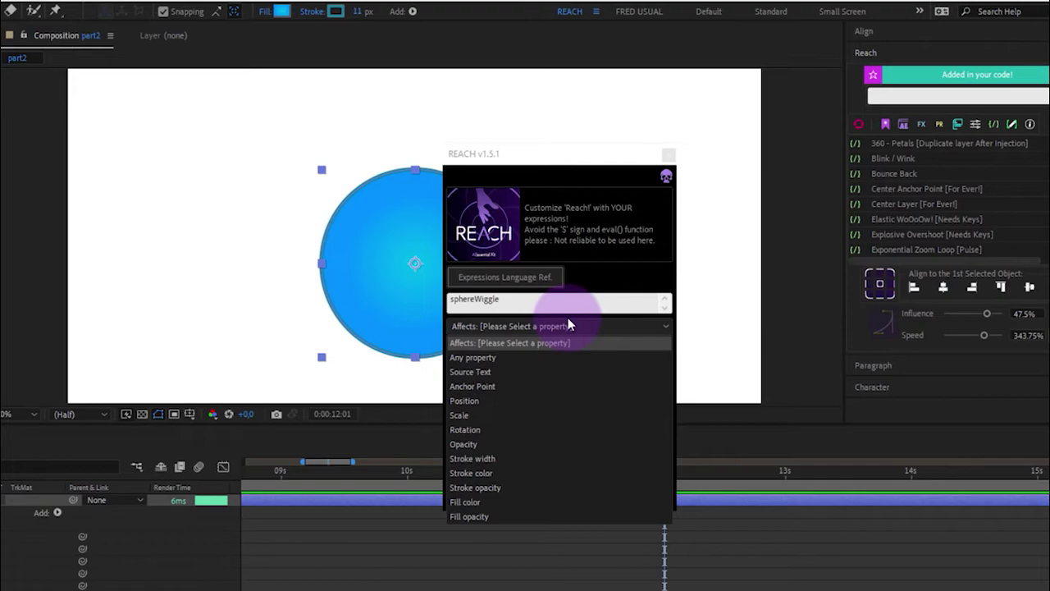
pyautogui.click(568, 325)
pyautogui.click(531, 365)
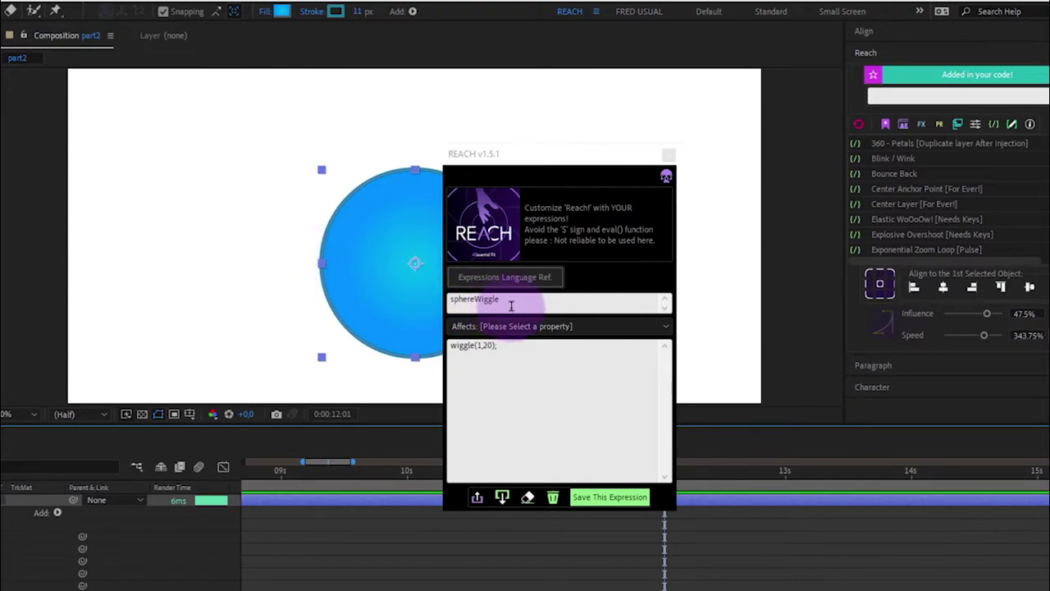
# Set sphereWiggle to affect Position and save the expression
pyautogui.click(538, 308)
pyautogui.click(540, 327)
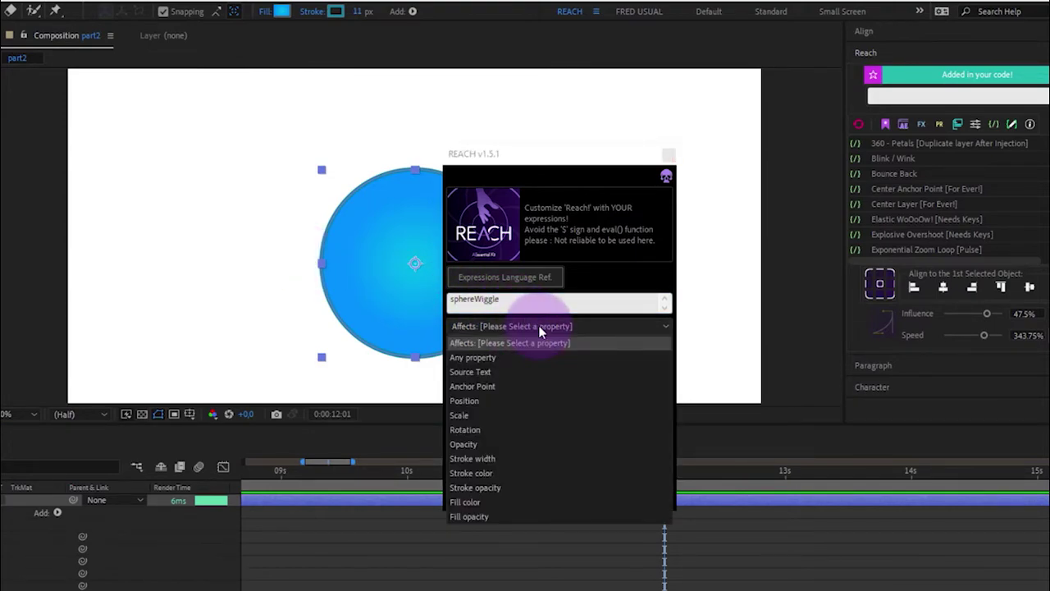
pyautogui.click(538, 404)
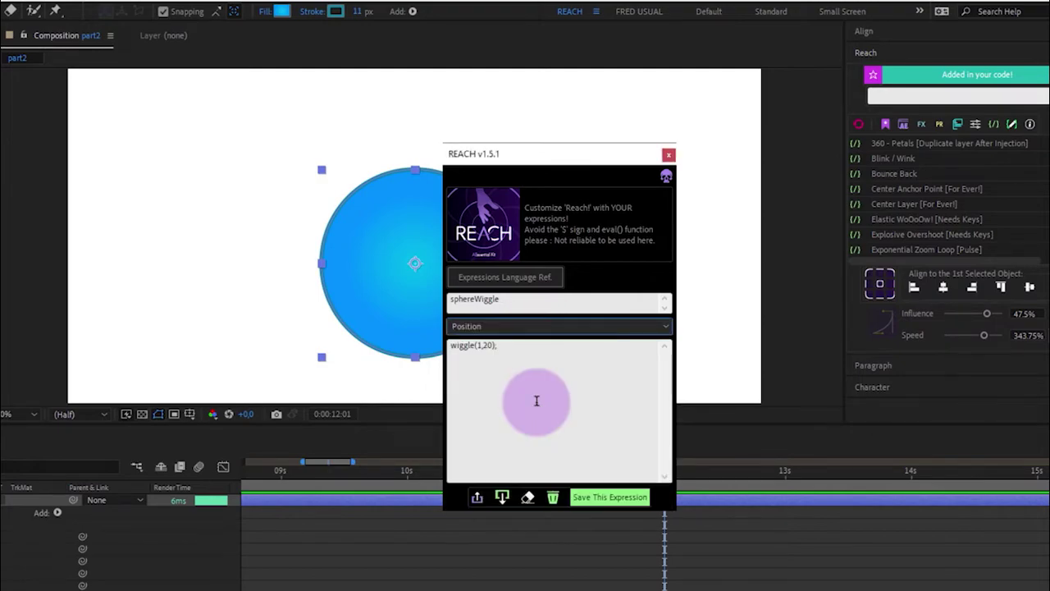
pyautogui.click(629, 502)
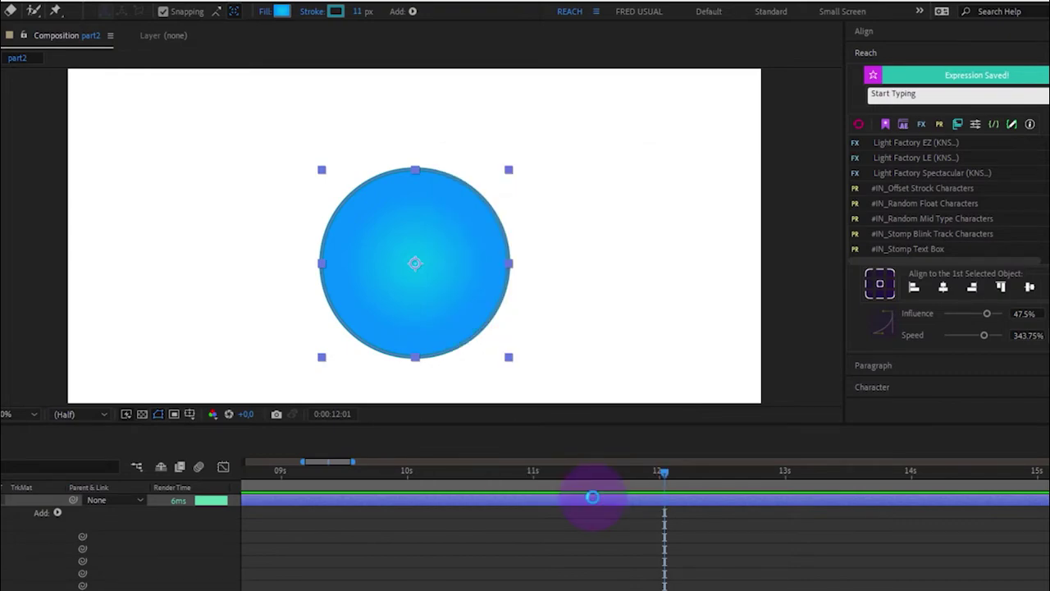
# Search Reach for 'sphere', apply sphereWiggle to Shape Layer 1, and preview the wiggle
pyautogui.click(949, 99)
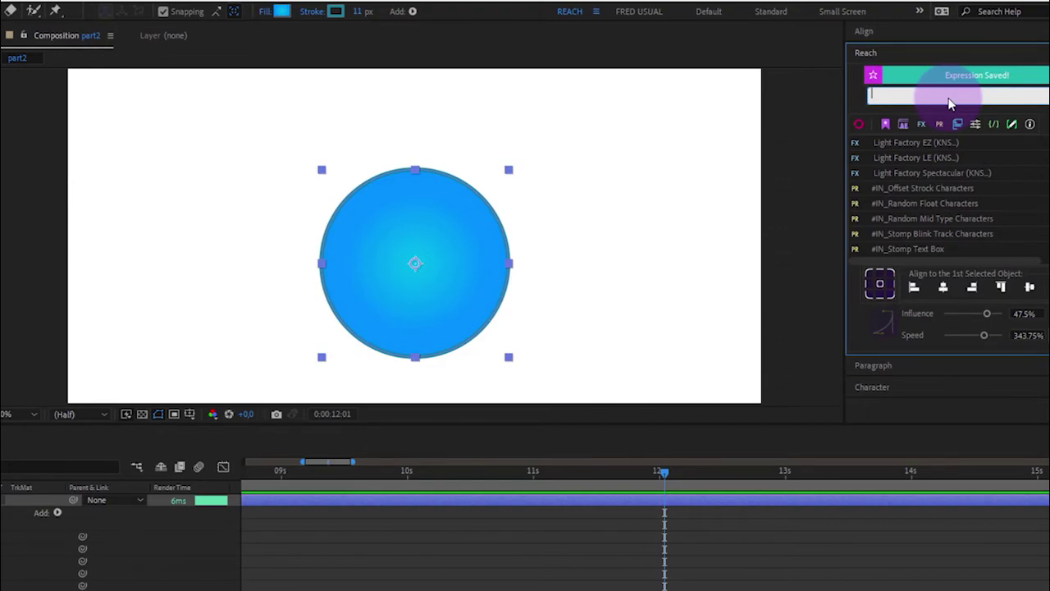
pyautogui.write('sphere')
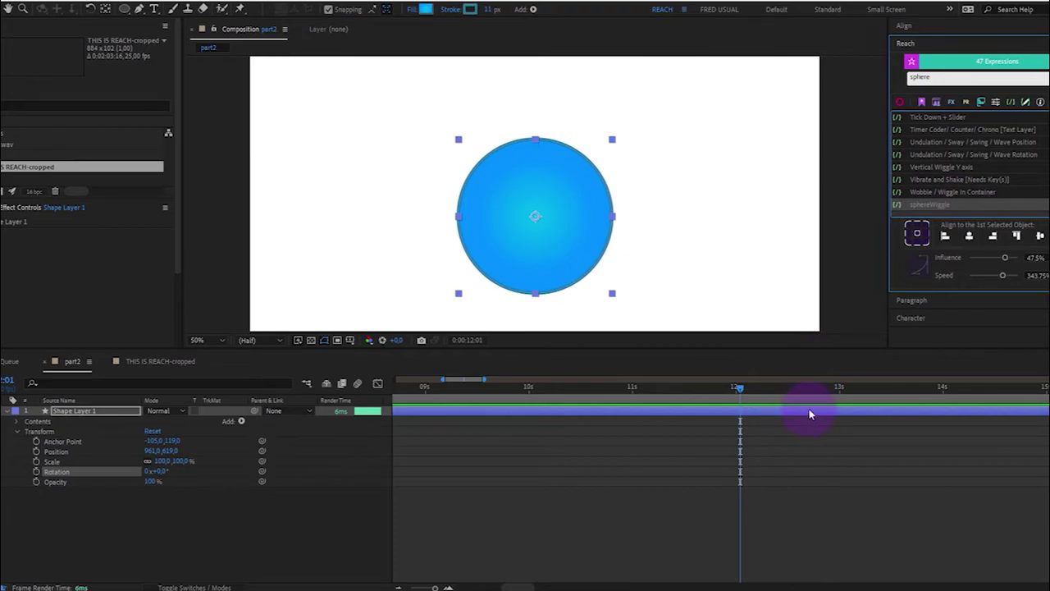
pyautogui.click(809, 409)
pyautogui.click(958, 204)
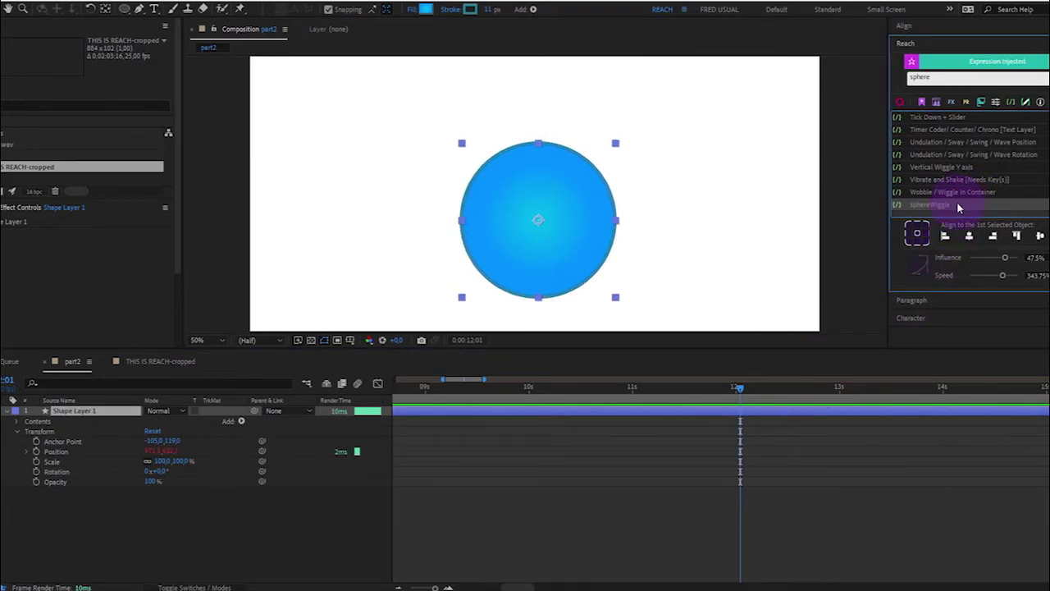
pyautogui.moveTo(688, 386); pyautogui.dragTo(320, 386)
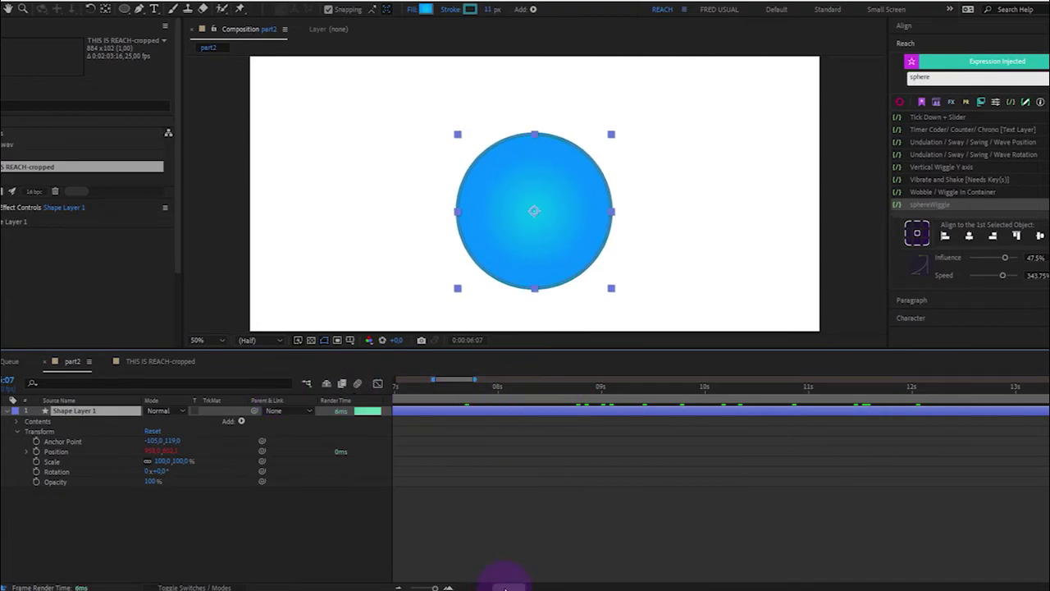
pyautogui.moveTo(504, 586); pyautogui.dragTo(435, 483)
pyautogui.press('space')
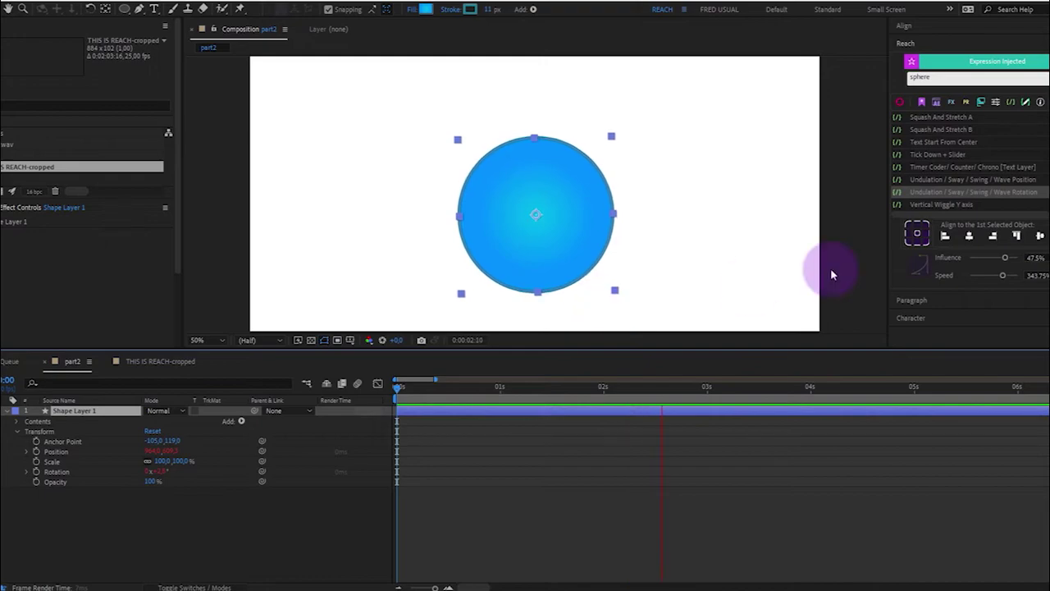
# Clear the name and code in the Reach expression editor, then close it
pyautogui.click(1025, 102)
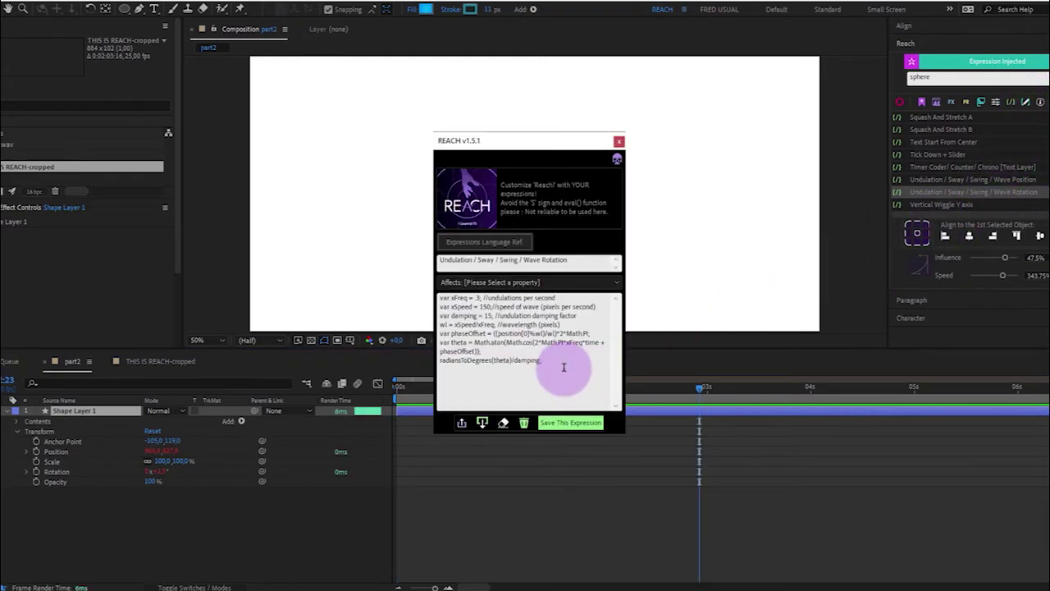
pyautogui.click(503, 423)
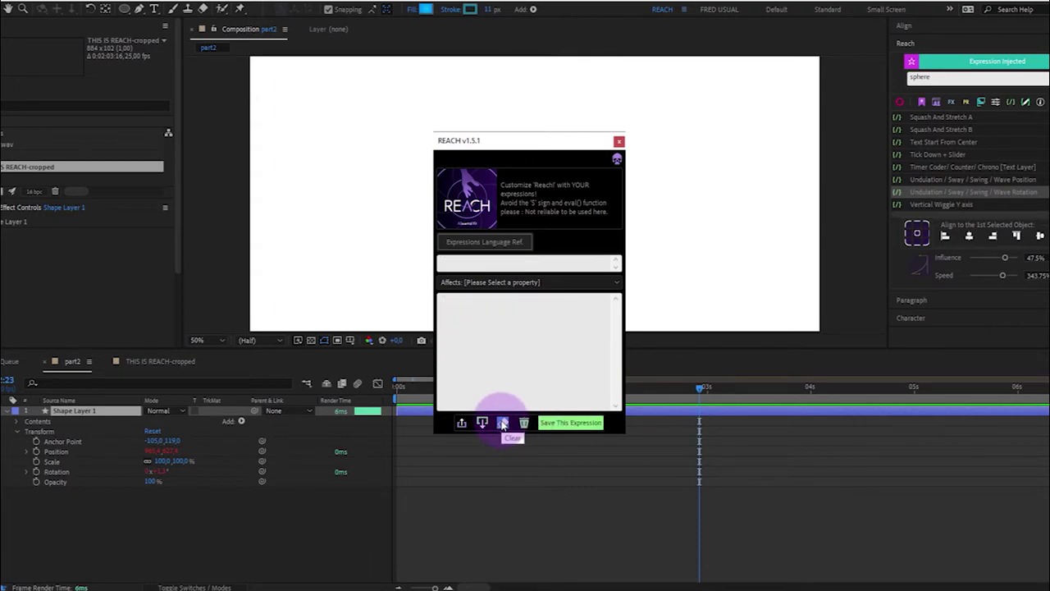
pyautogui.click(619, 141)
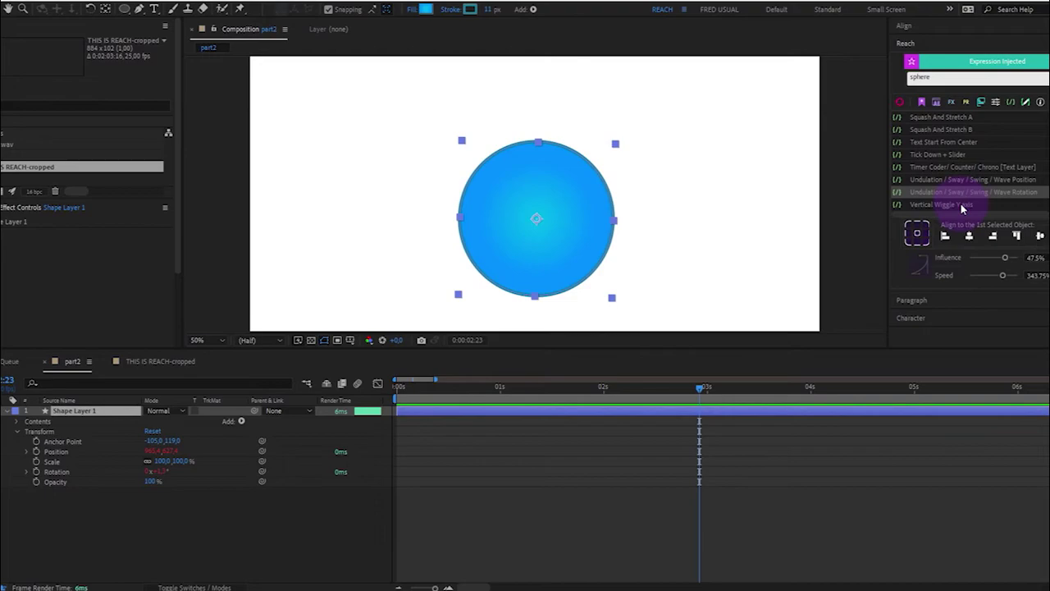
# Bookmark sphereWiggle in Reach and filter the list to bookmarked items only
pyautogui.click(962, 205)
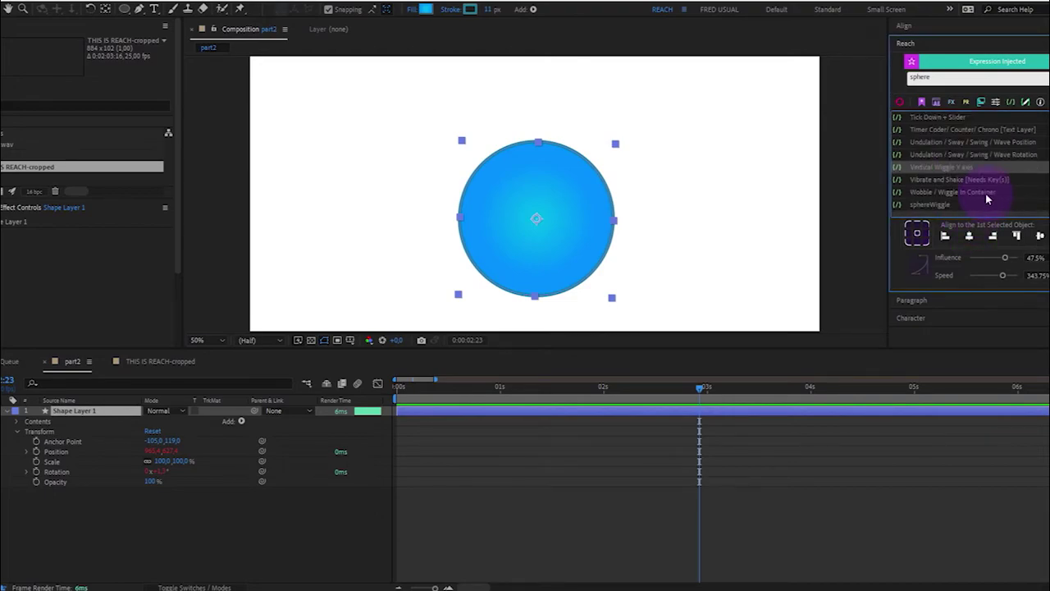
pyautogui.scroll(-2, 980, 197)
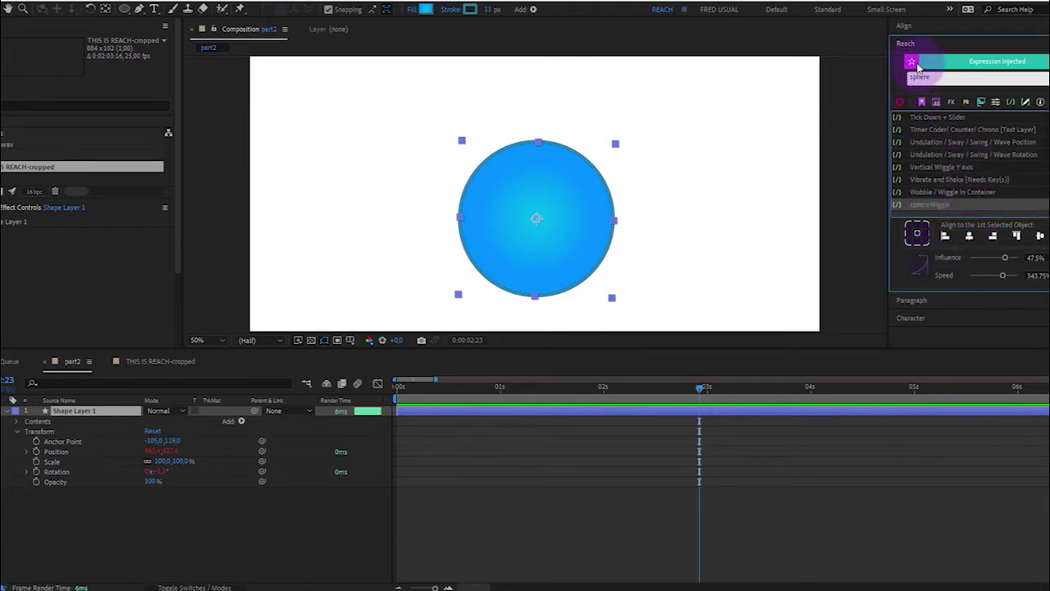
pyautogui.click(899, 100)
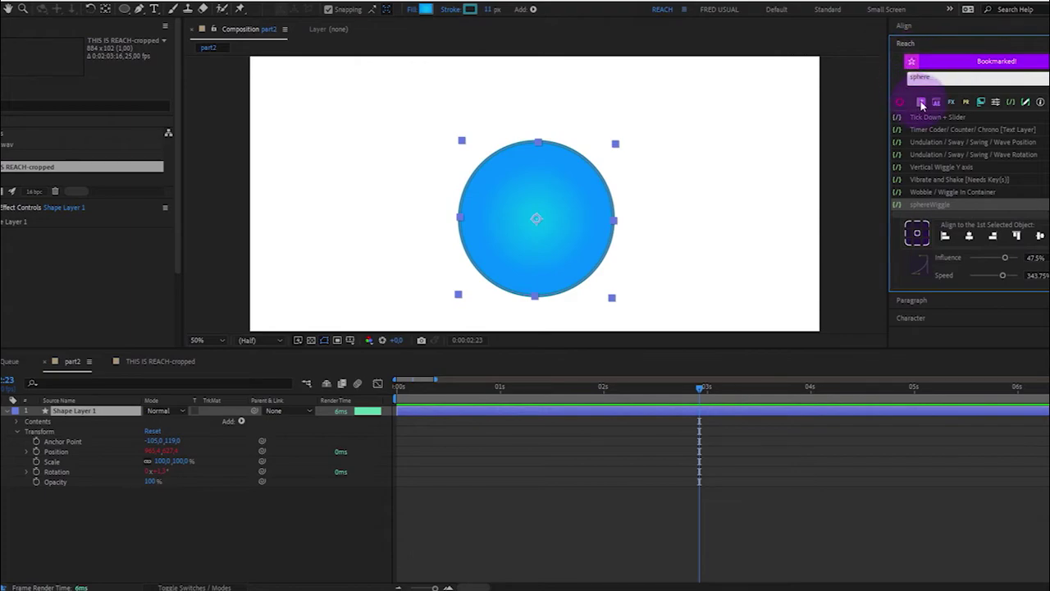
pyautogui.click(922, 102)
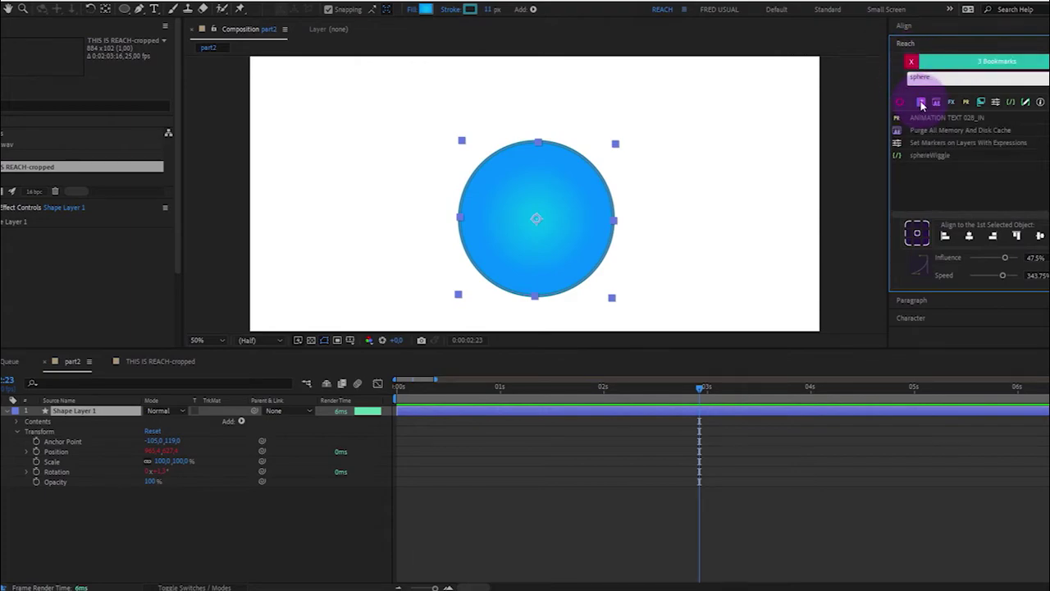
pyautogui.click(931, 156)
pyautogui.click(124, 8)
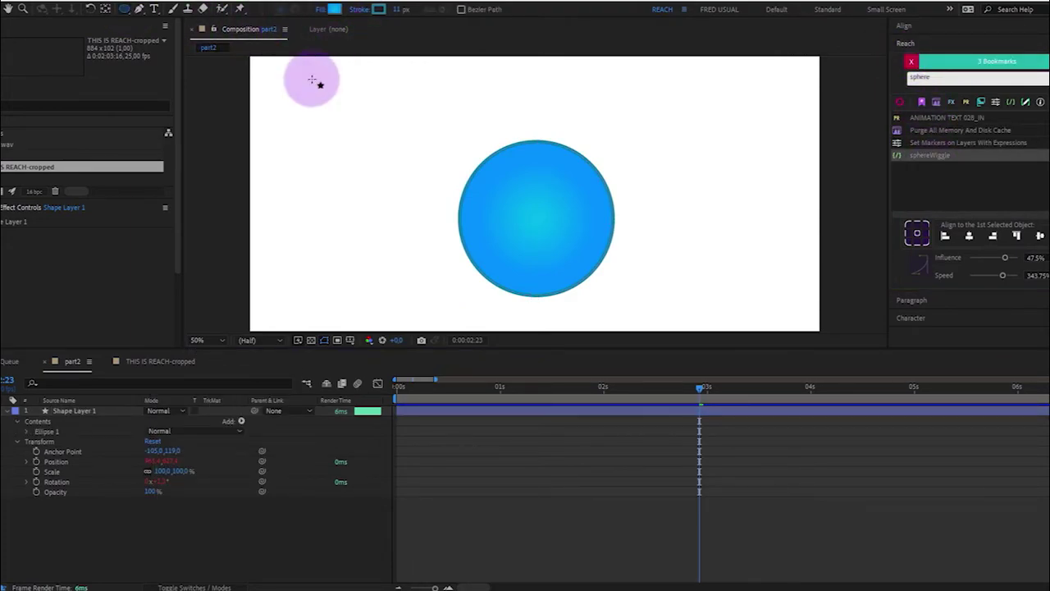
# Draw a second circle at the top-left, apply sphereWiggle from Reach, and preview it
pyautogui.moveTo(284, 68)
pyautogui.mouseDown()
pyautogui.moveTo(481, 211)
pyautogui.moveTo(419, 160)
pyautogui.mouseUp()
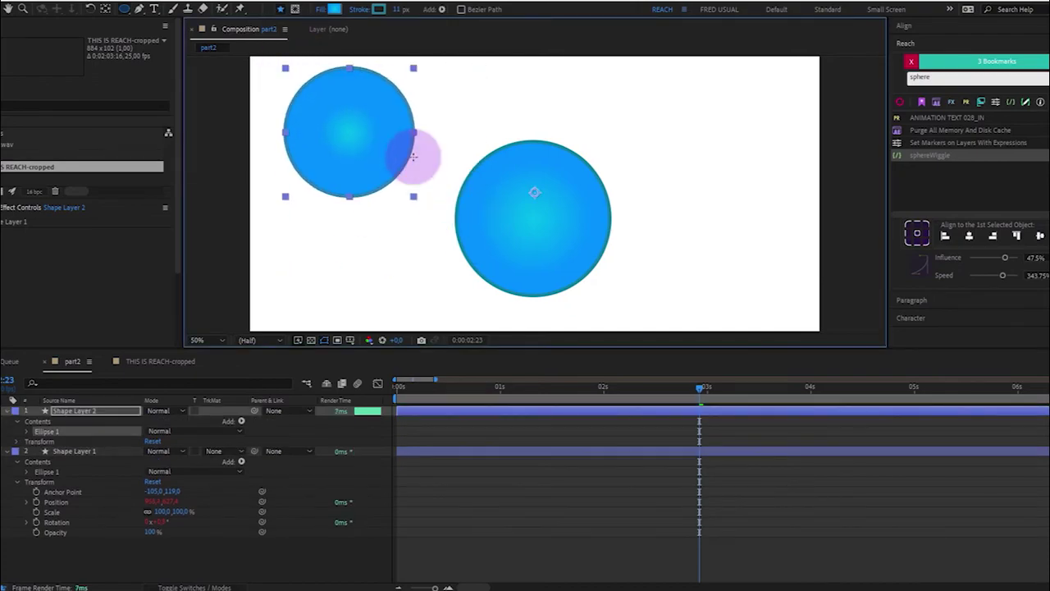
pyautogui.click(955, 155)
pyautogui.press('space')
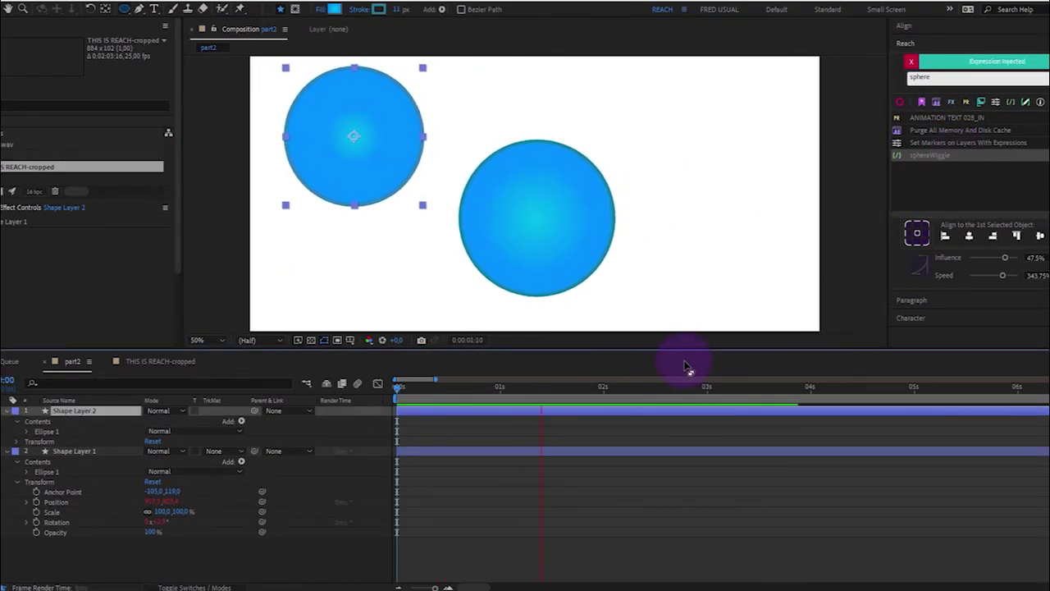
pyautogui.press('space')
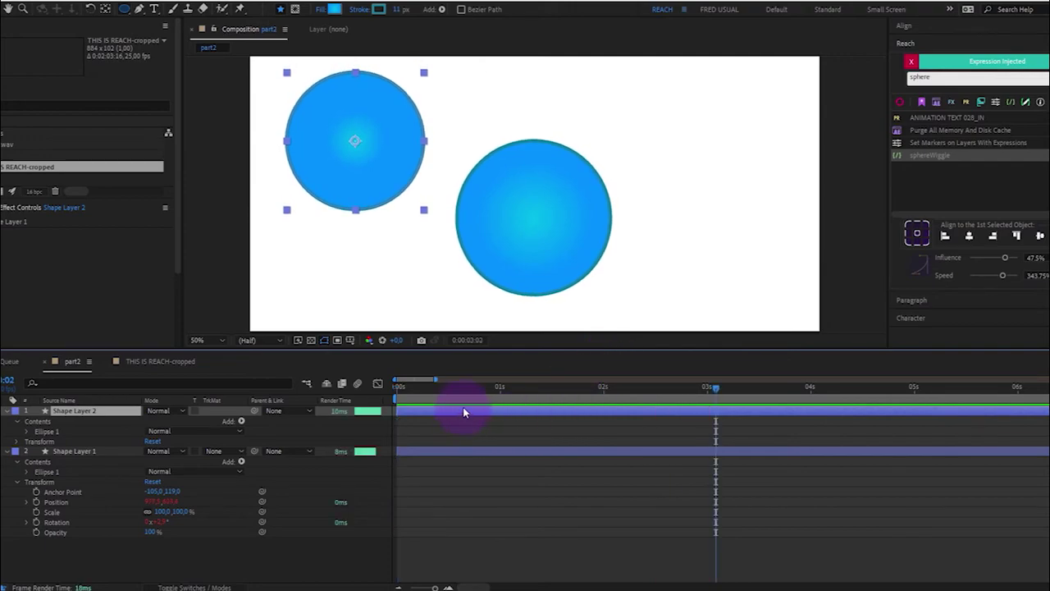
# Change the new circle's expression to wiggle(10,20) and preview both circles from the start
pyautogui.click(11, 449)
pyautogui.press('e')
pyautogui.press('e')
pyautogui.click(443, 431)
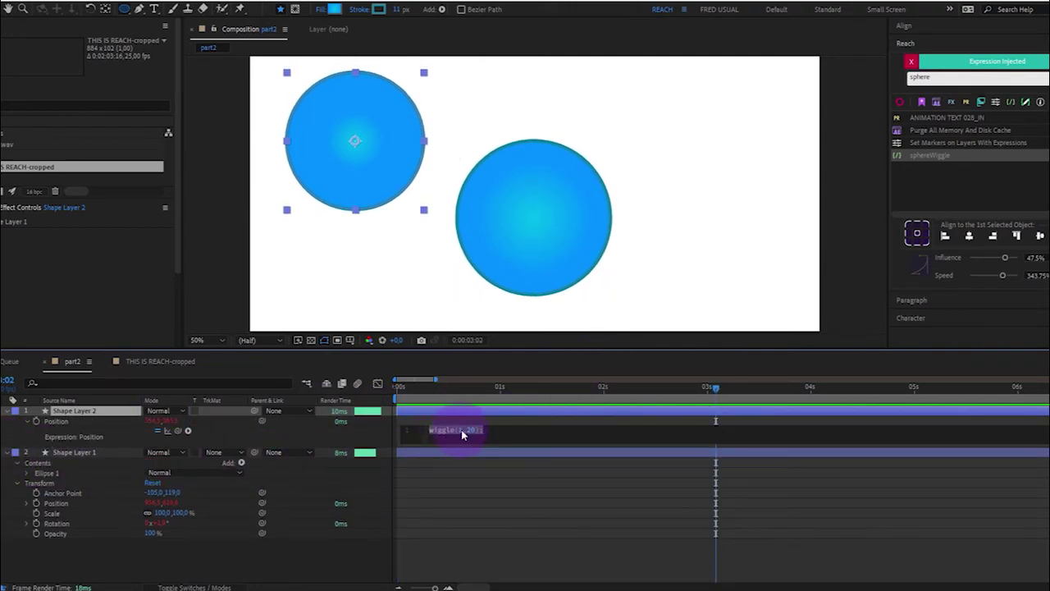
pyautogui.write('0')
pyautogui.click(539, 419)
pyautogui.moveTo(543, 391); pyautogui.dragTo(399, 391)
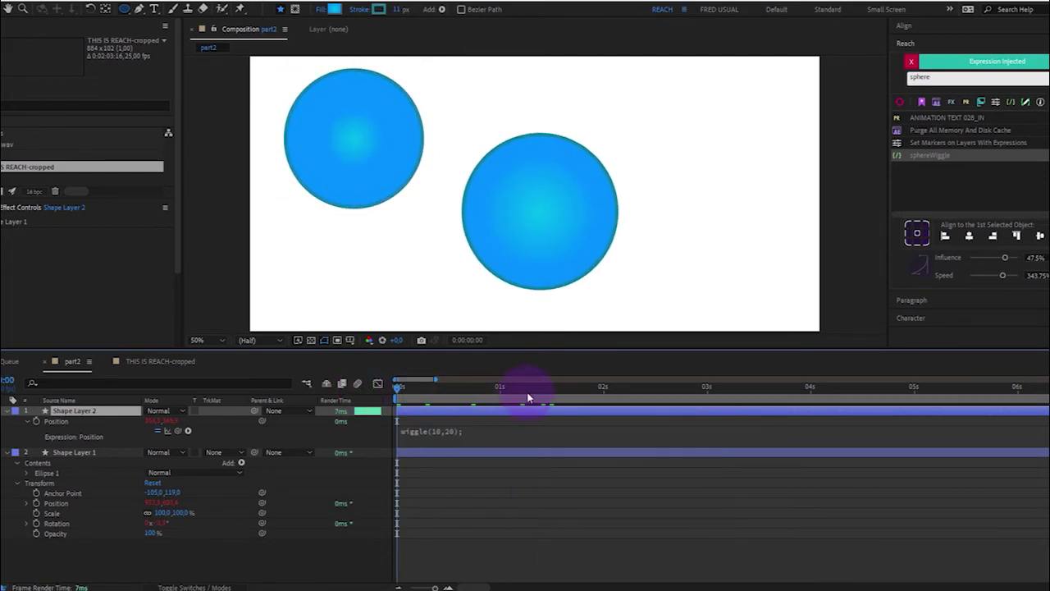
pyautogui.press('space')
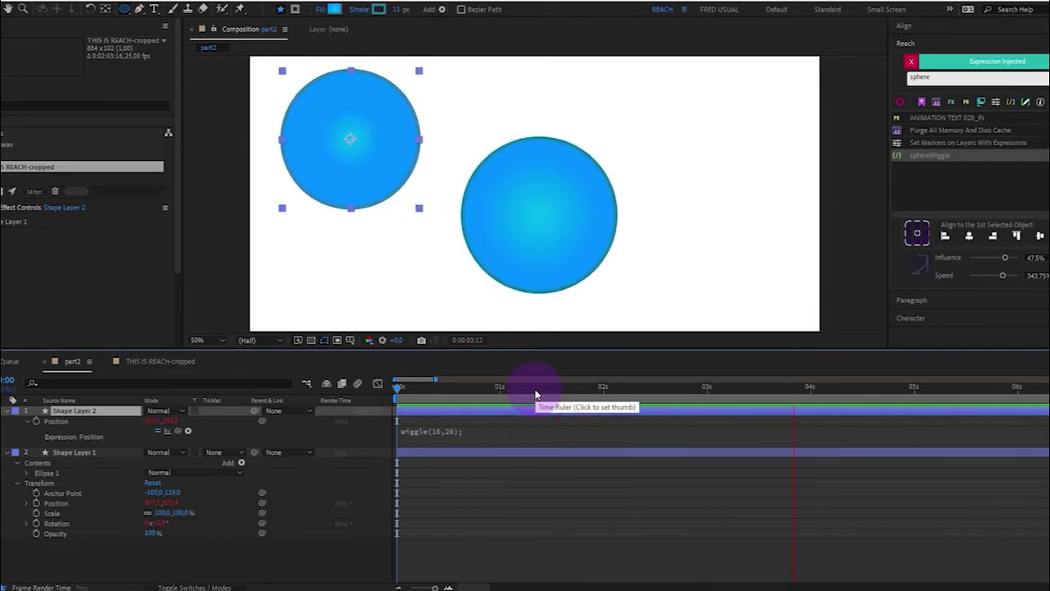
pyautogui.press('space')
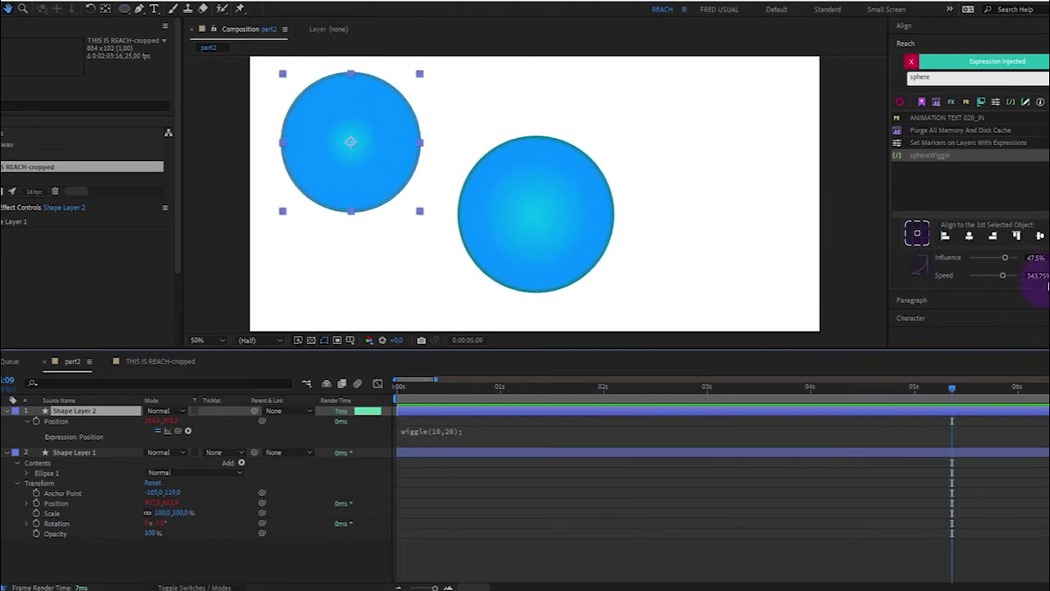
pyautogui.click(980, 146)
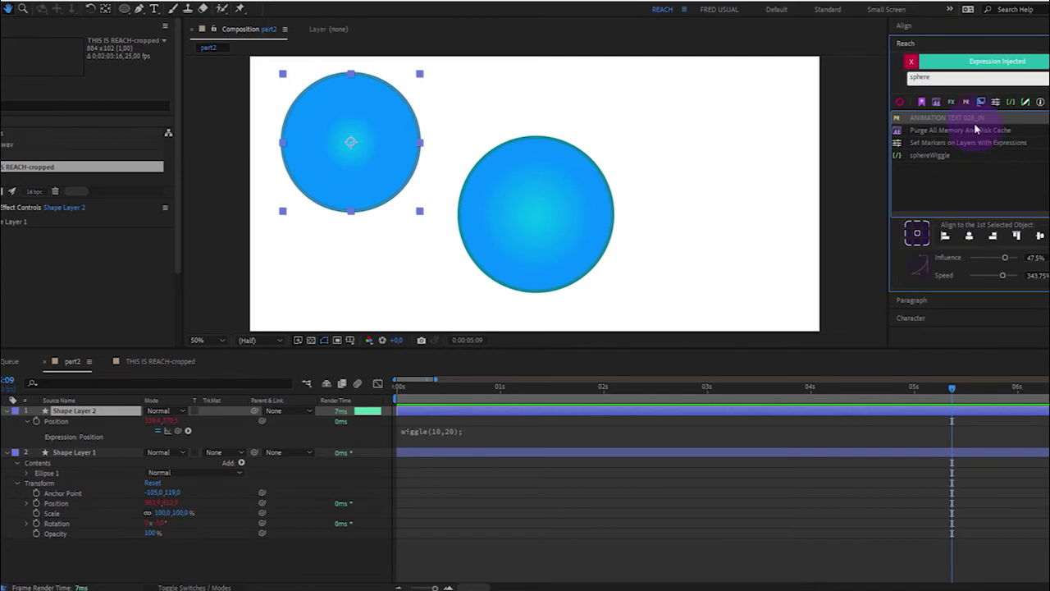
# Clear the text from the Reach search field
pyautogui.click(953, 78)
pyautogui.press('BackSpace')
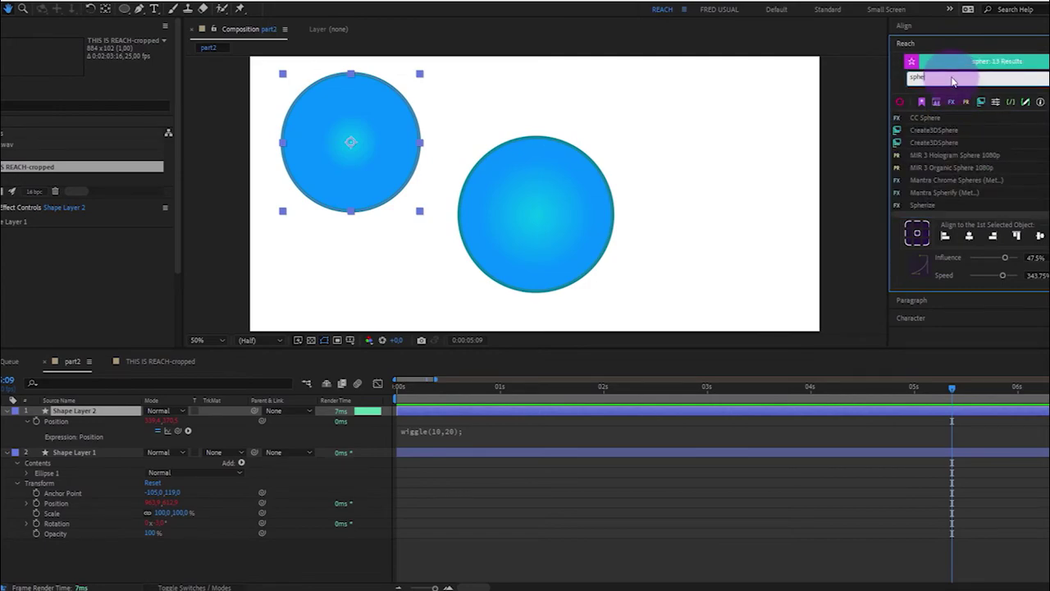
pyautogui.press('BackSpace')
pyautogui.press('BackSpace')
pyautogui.press('BackSpace')
pyautogui.press('BackSpace')
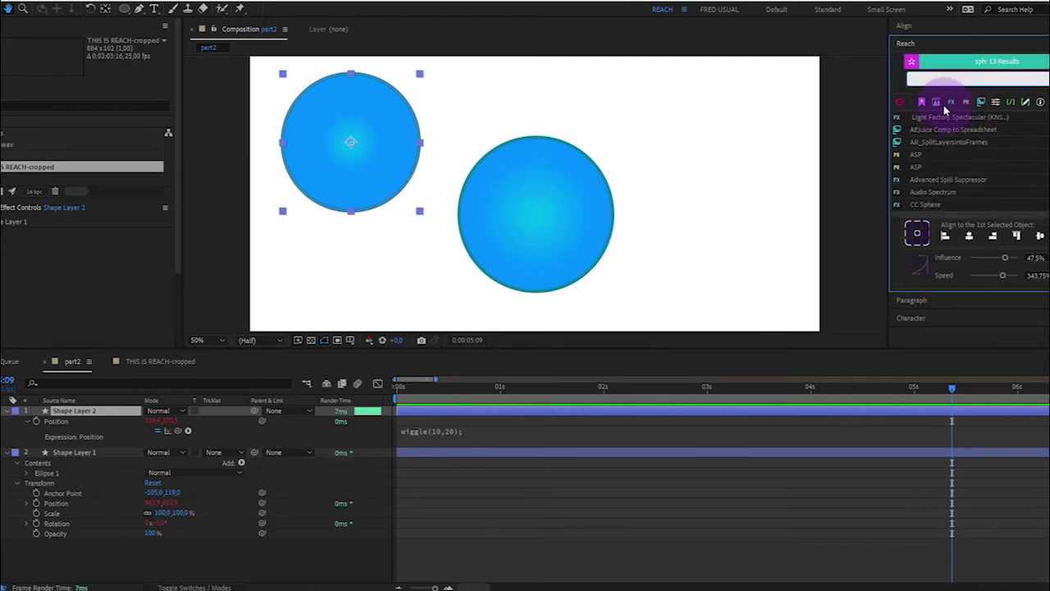
# In About Reach, enable Search in Your Plugins and Anchor Point Mover, disable Show Ease Sliders, and save
pyautogui.click(1039, 102)
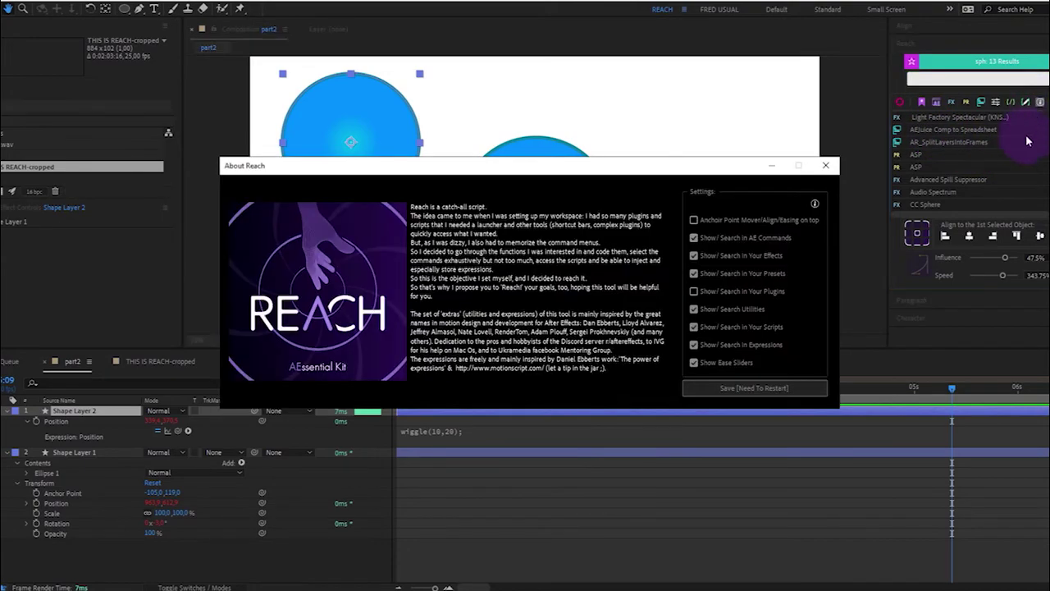
pyautogui.moveTo(733, 161); pyautogui.dragTo(733, 107)
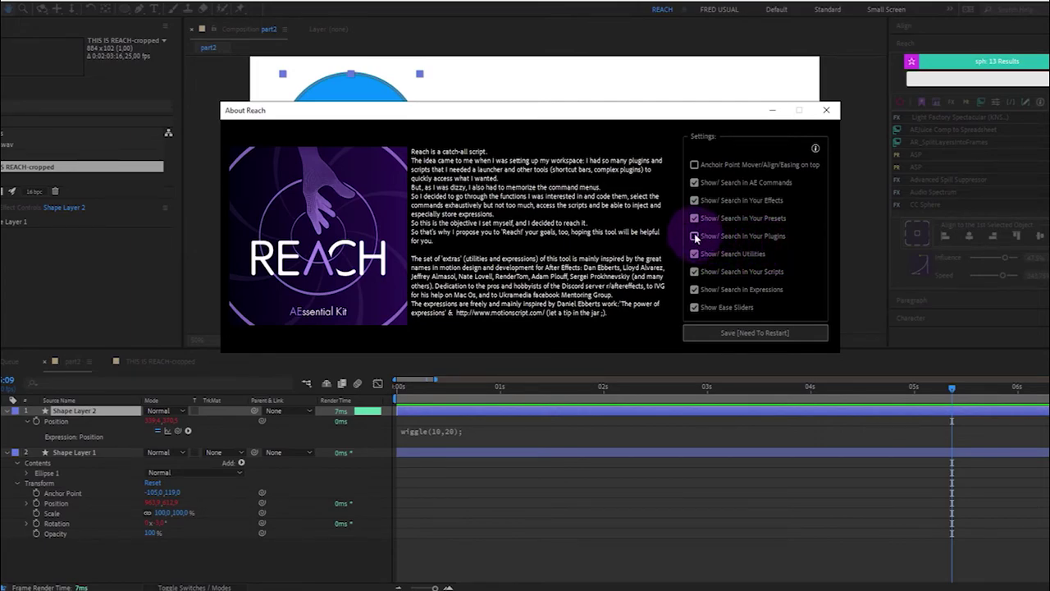
pyautogui.click(695, 236)
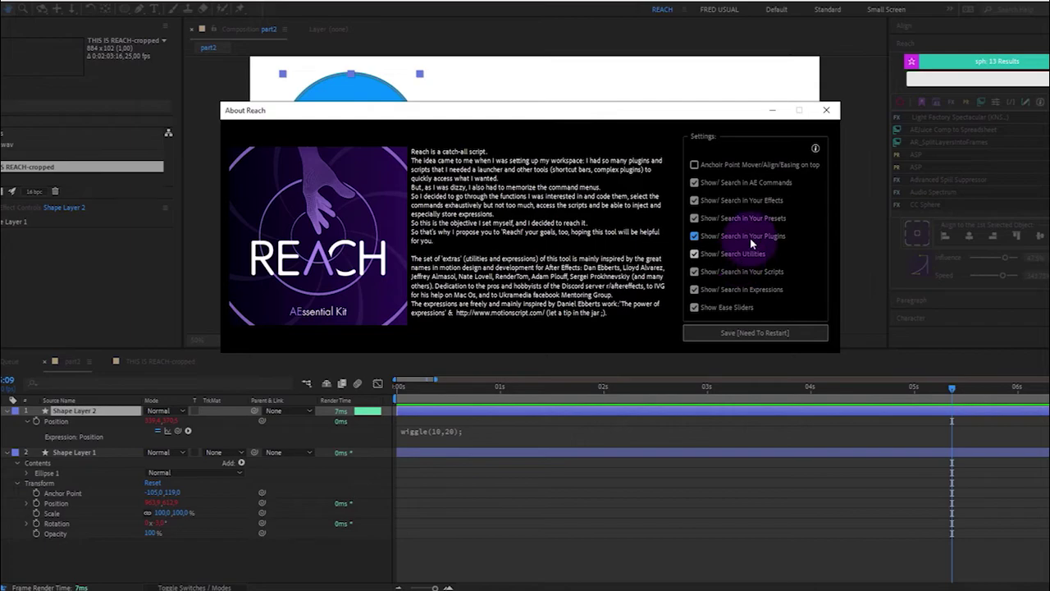
pyautogui.click(695, 166)
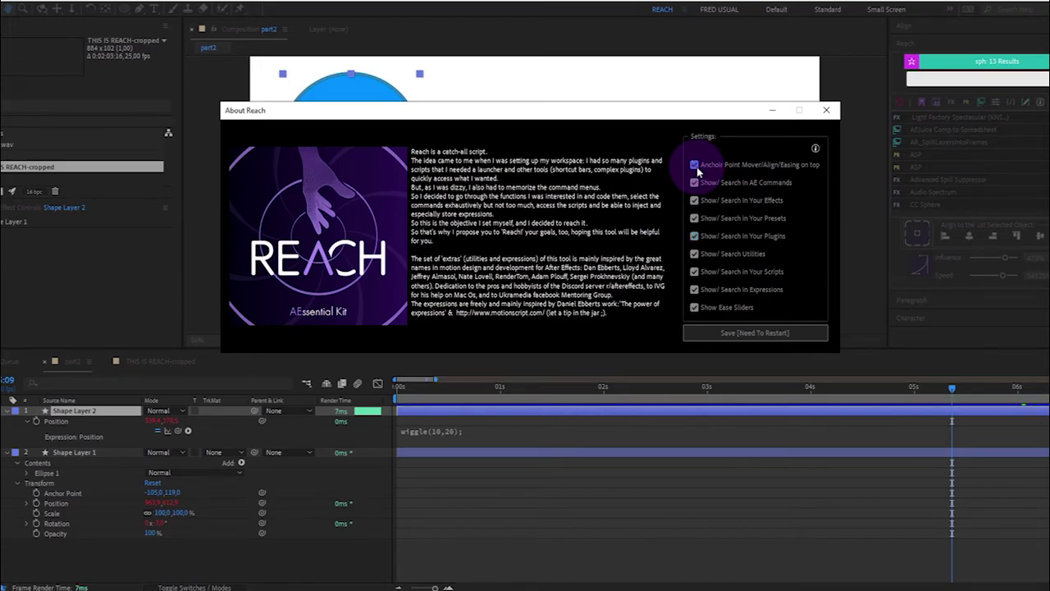
pyautogui.click(694, 308)
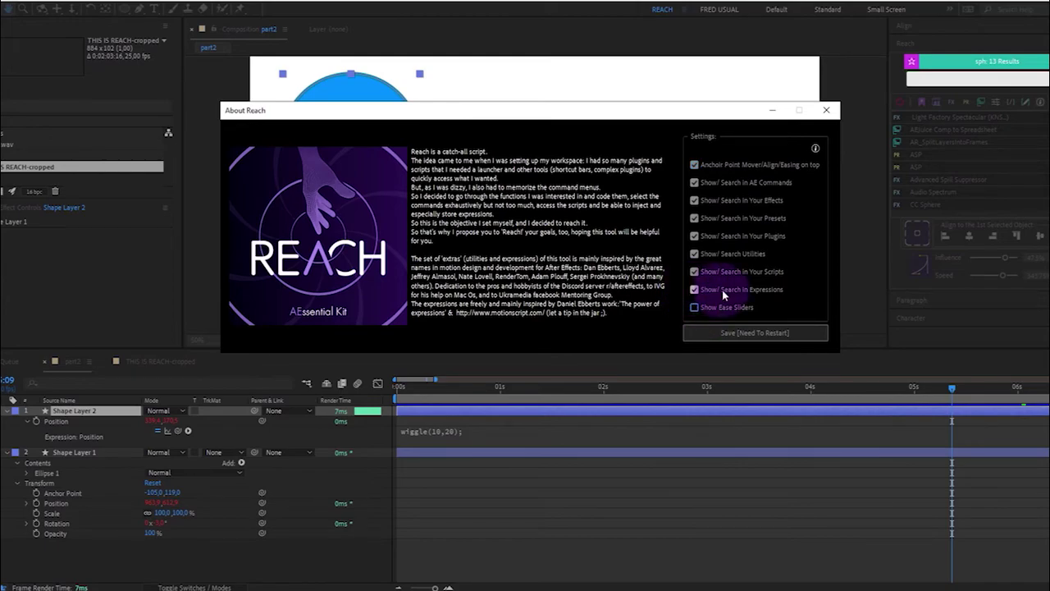
pyautogui.click(752, 336)
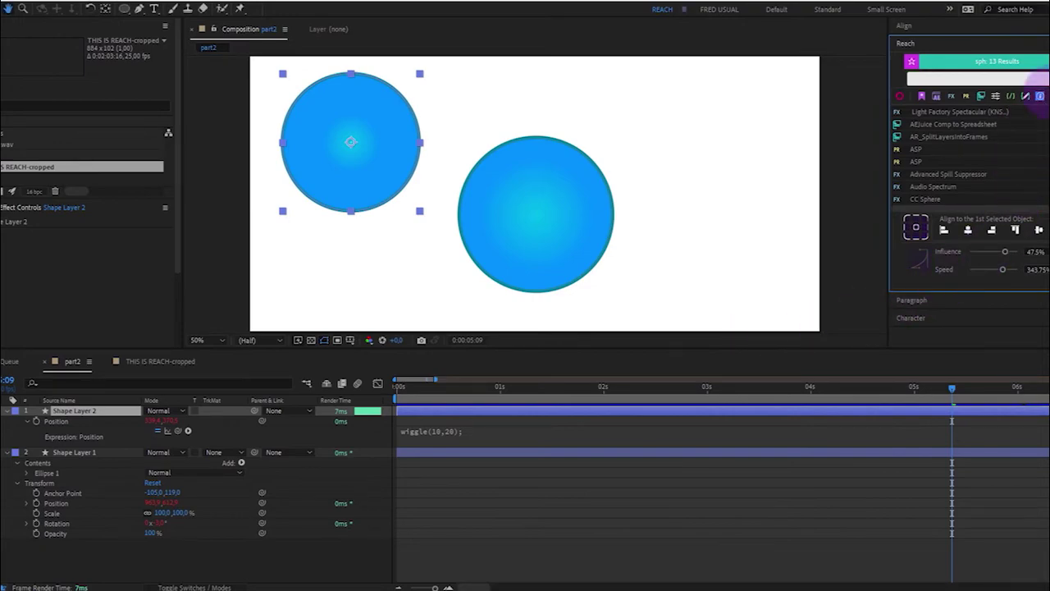
# Give the composition viewer more height and resize the Reach panel
pyautogui.rightClick(943, 35)
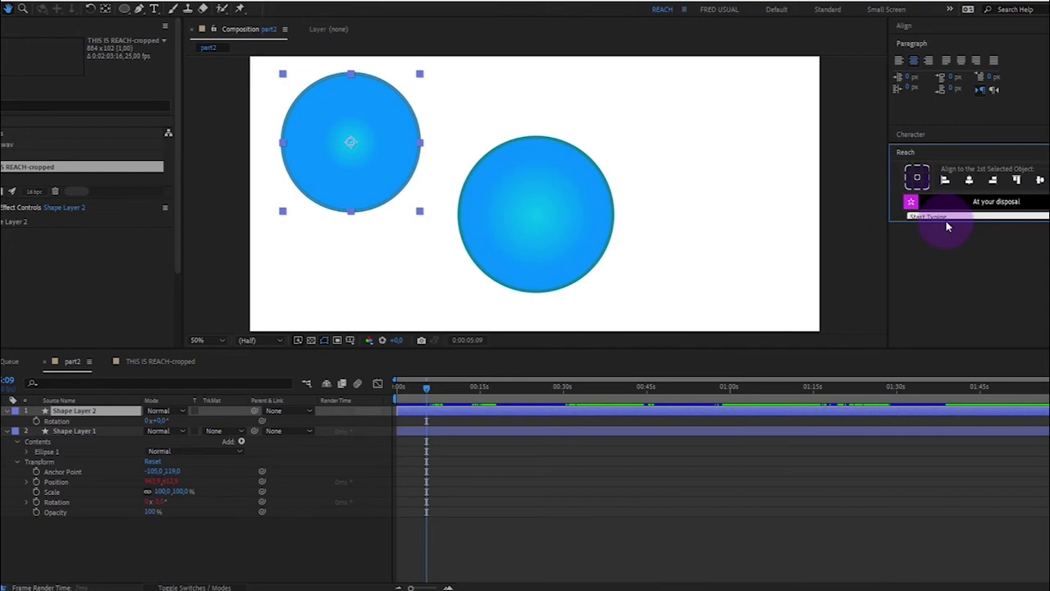
pyautogui.click(945, 220)
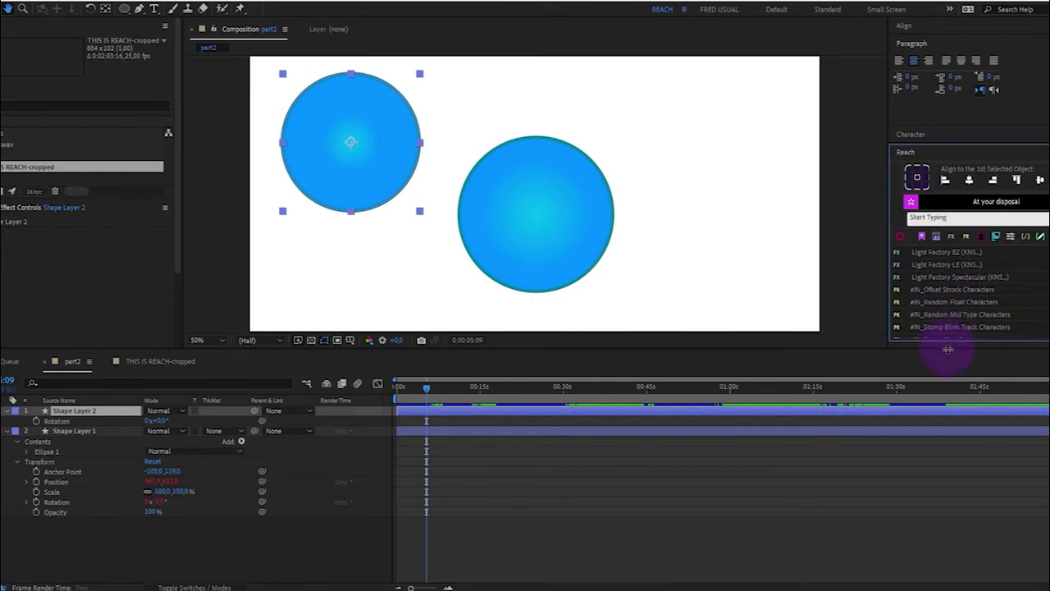
pyautogui.moveTo(948, 346); pyautogui.dragTo(949, 470)
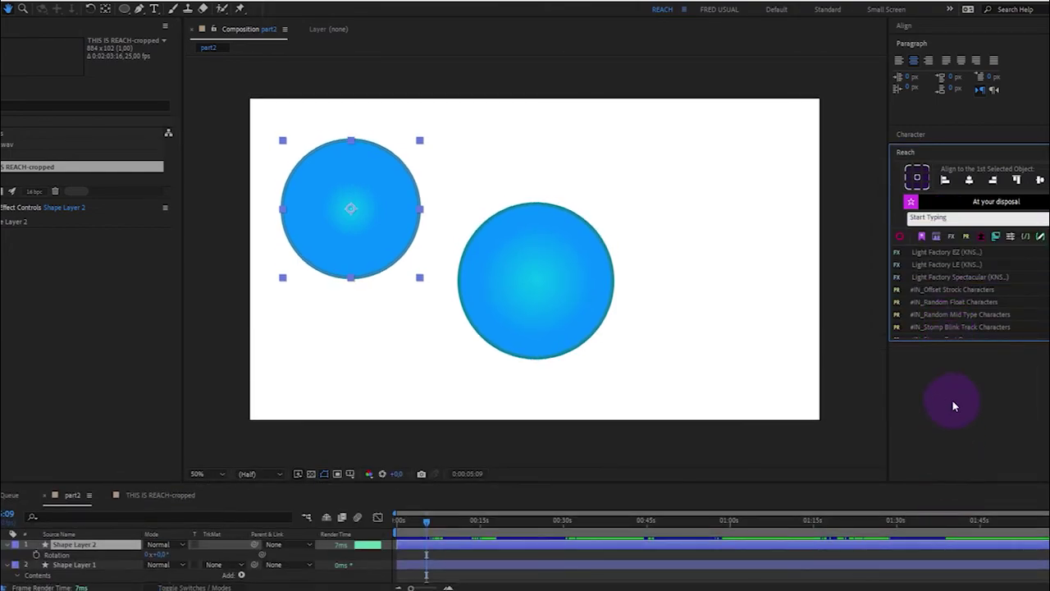
pyautogui.moveTo(954, 339); pyautogui.dragTo(950, 401)
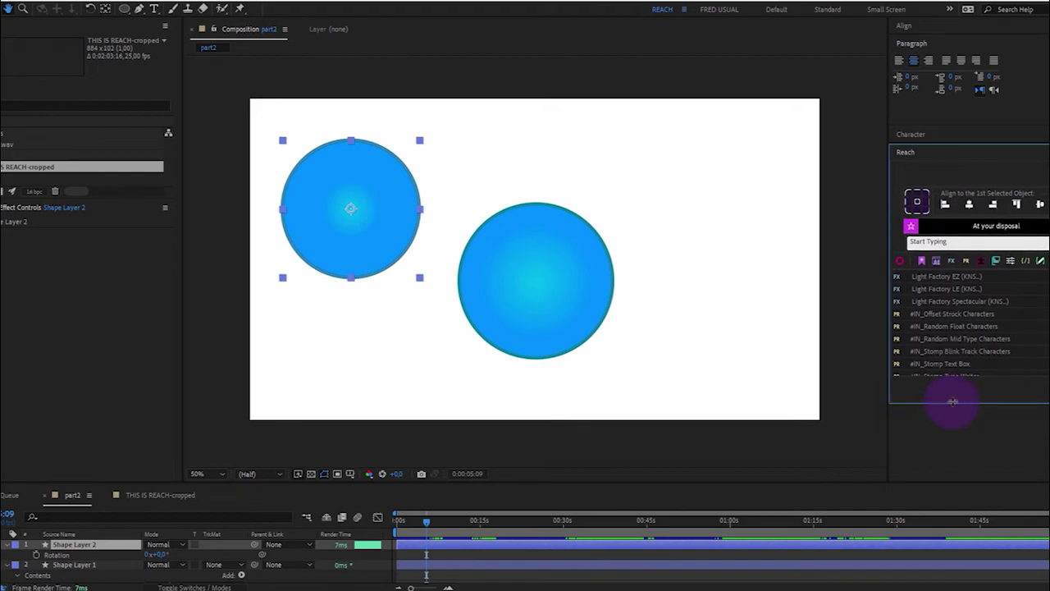
pyautogui.scroll(-5, 952, 326)
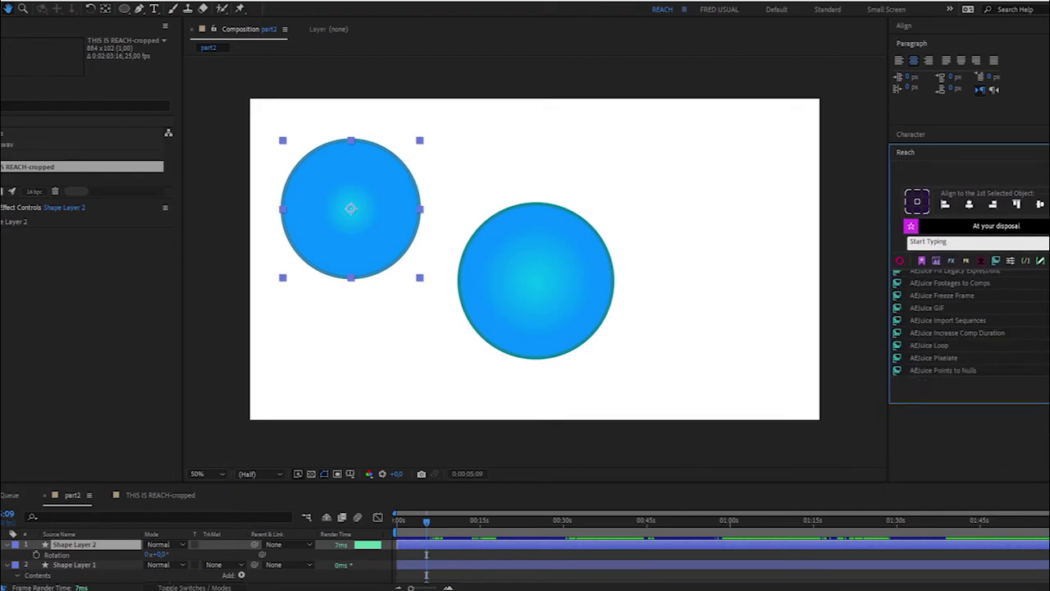
pyautogui.scroll(5, 951, 325)
pyautogui.click(1023, 392)
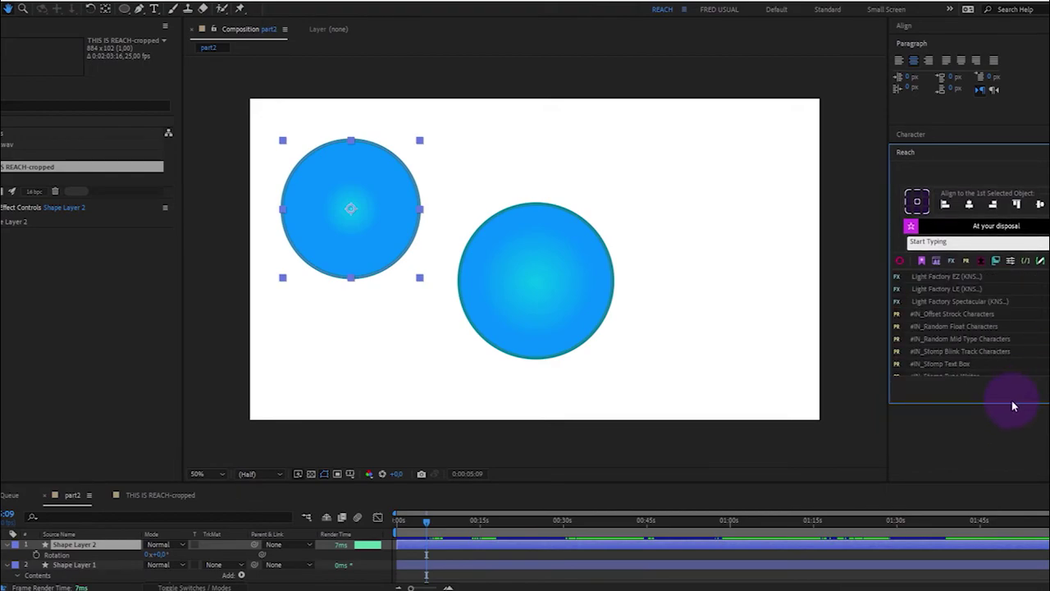
pyautogui.moveTo(1013, 408); pyautogui.dragTo(1015, 361)
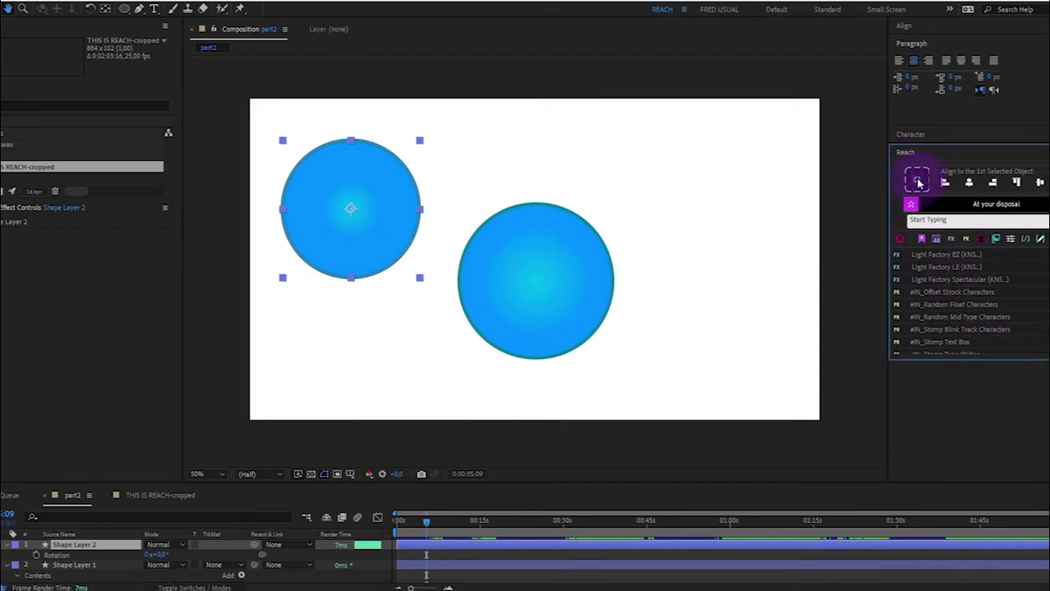
# Move the left circle's anchor point to its bottom-right corner with Reach's anchor buttons
pyautogui.click(917, 181)
pyautogui.click(928, 193)
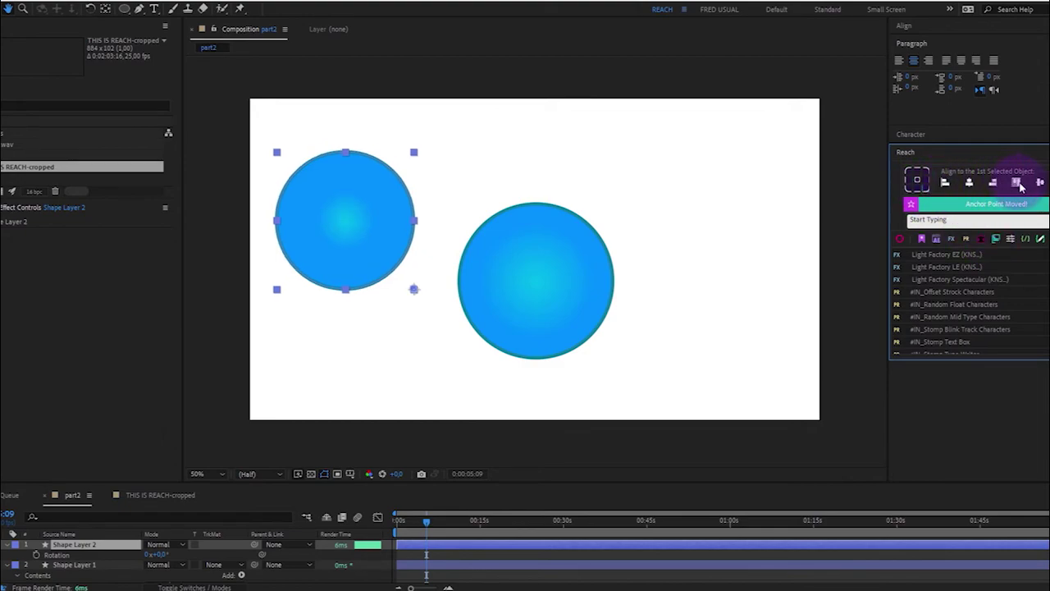
pyautogui.click(970, 186)
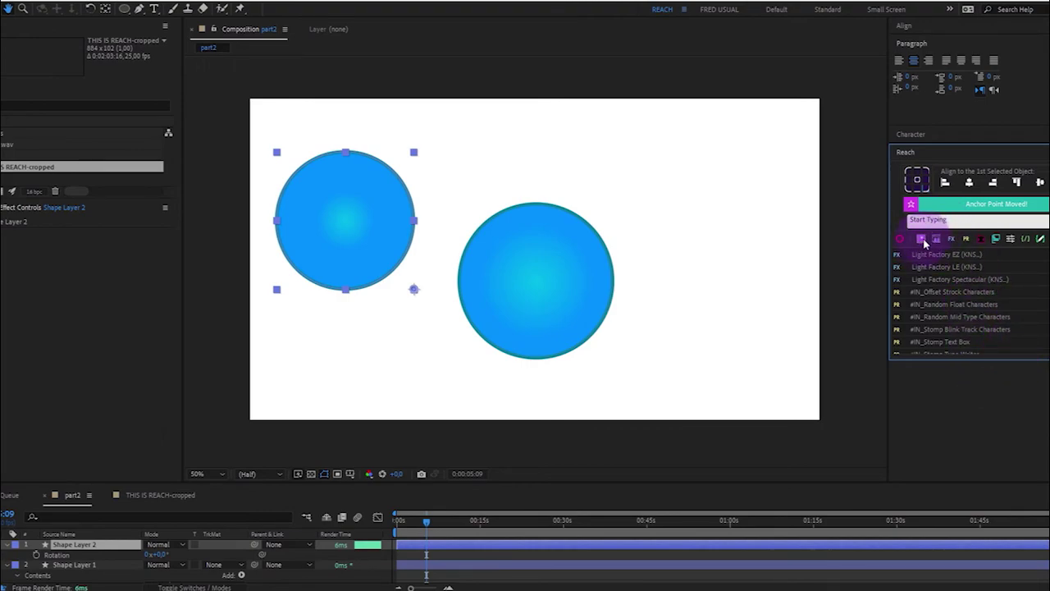
# Open the About Reach settings window
pyautogui.click(1024, 221)
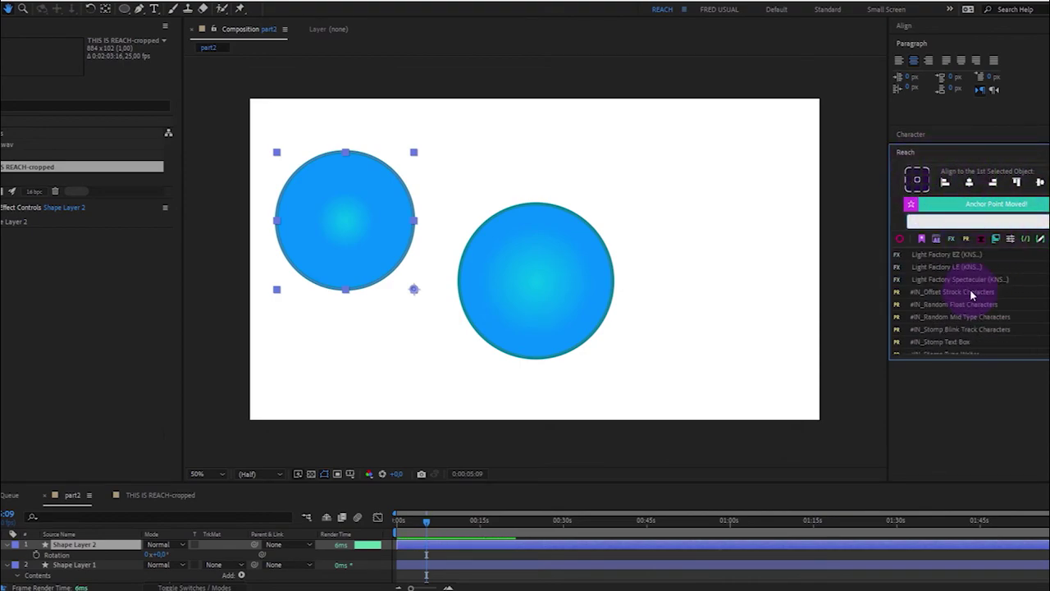
pyautogui.scroll(-5, 975, 299)
pyautogui.click(1026, 238)
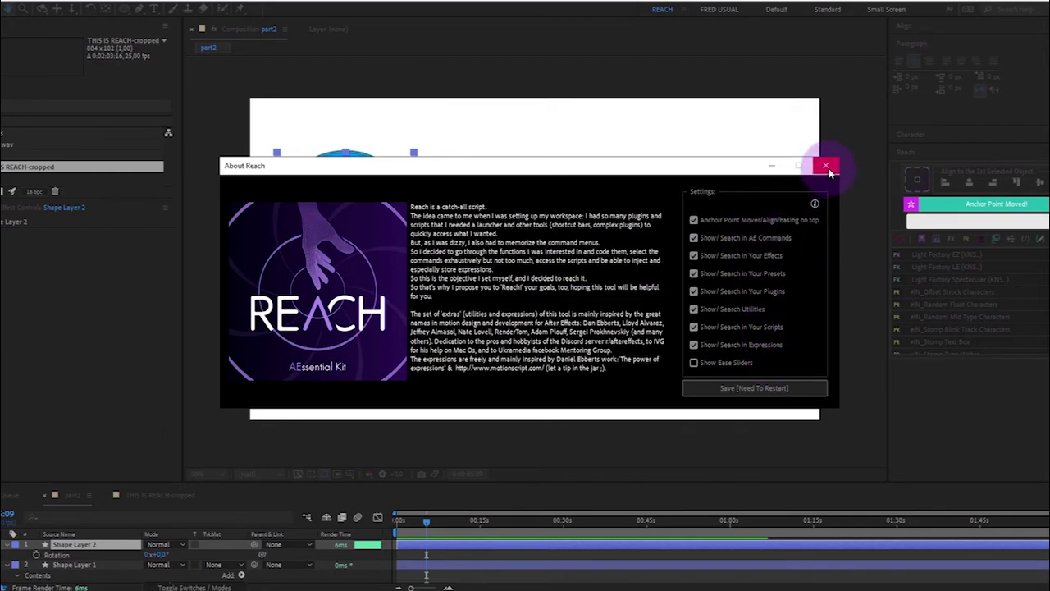
# Tick Show Ease Sliders in About Reach, then close the window
pyautogui.click(727, 360)
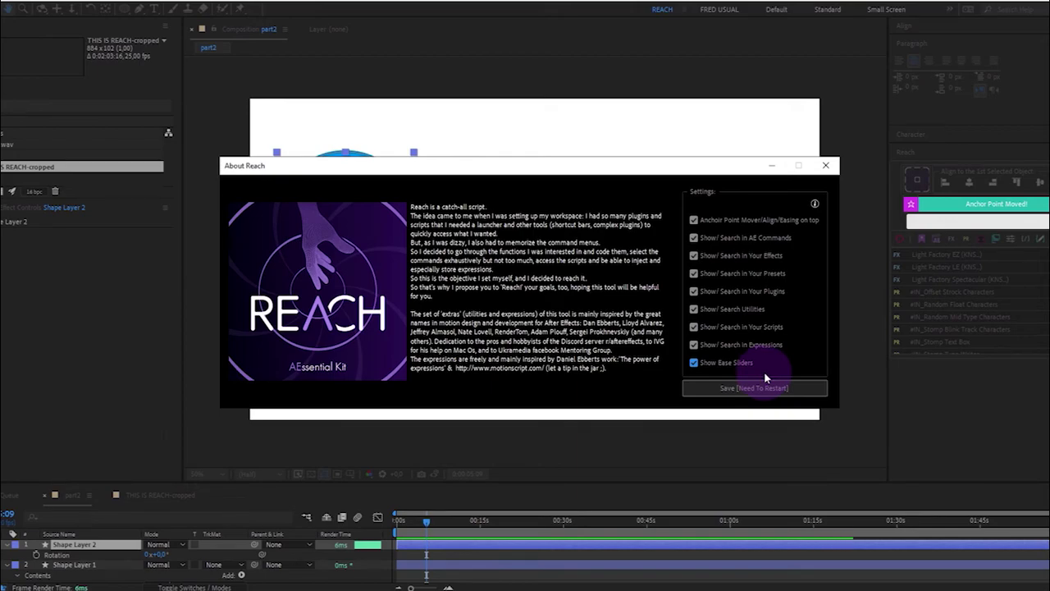
pyautogui.click(827, 166)
pyautogui.scroll(-1, 973, 322)
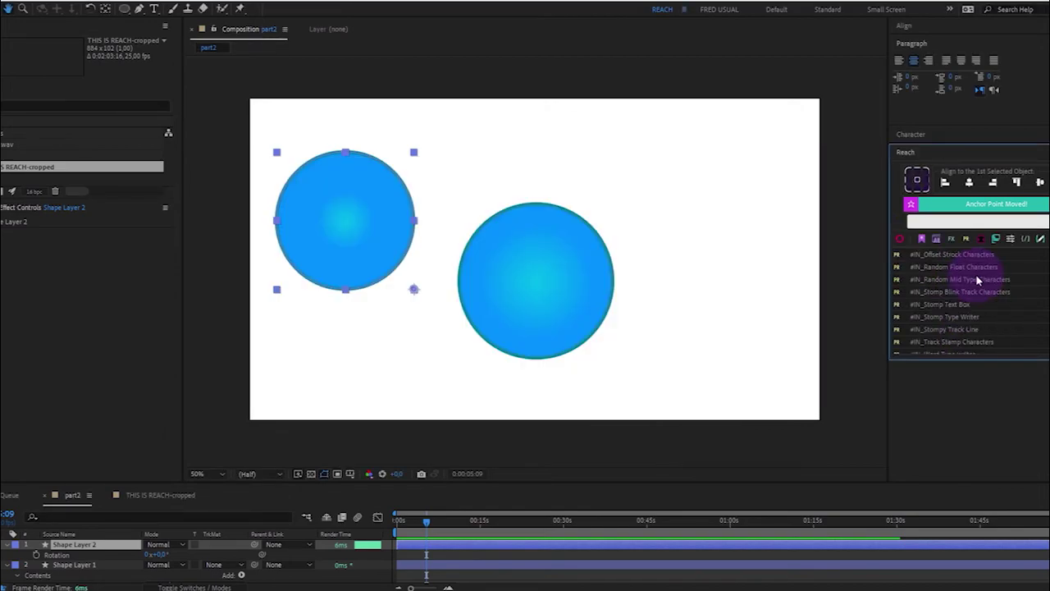
# Browse Reach's list of installed plugins
pyautogui.scroll(1, 976, 287)
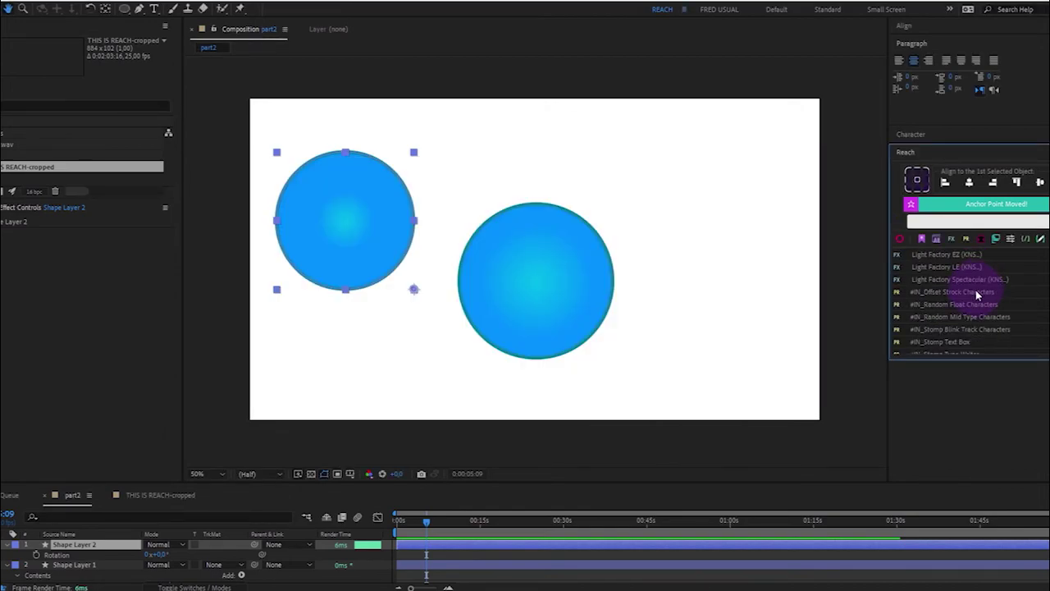
pyautogui.click(981, 239)
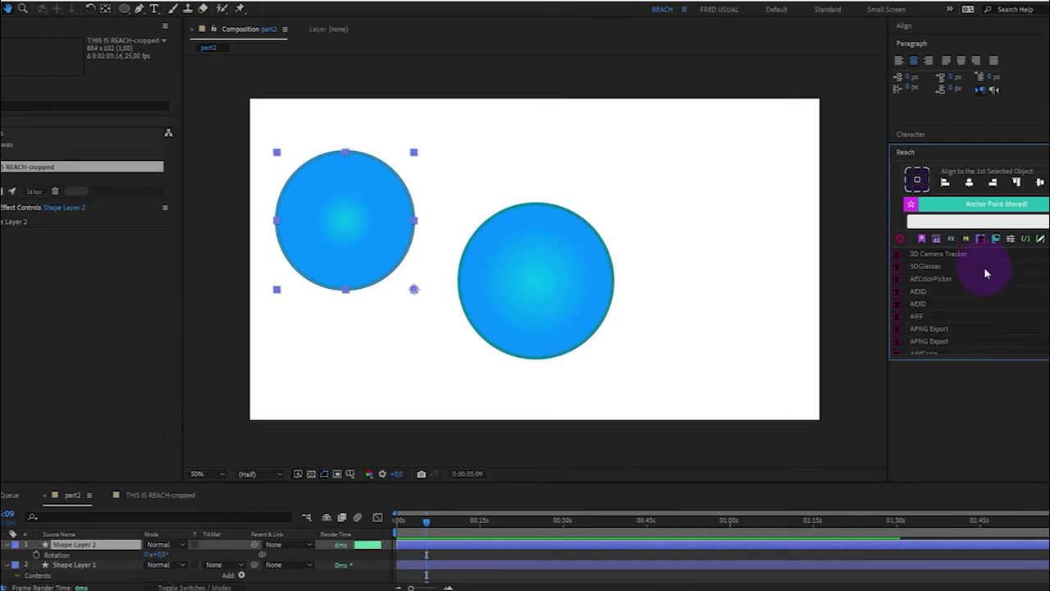
pyautogui.scroll(-3, 985, 275)
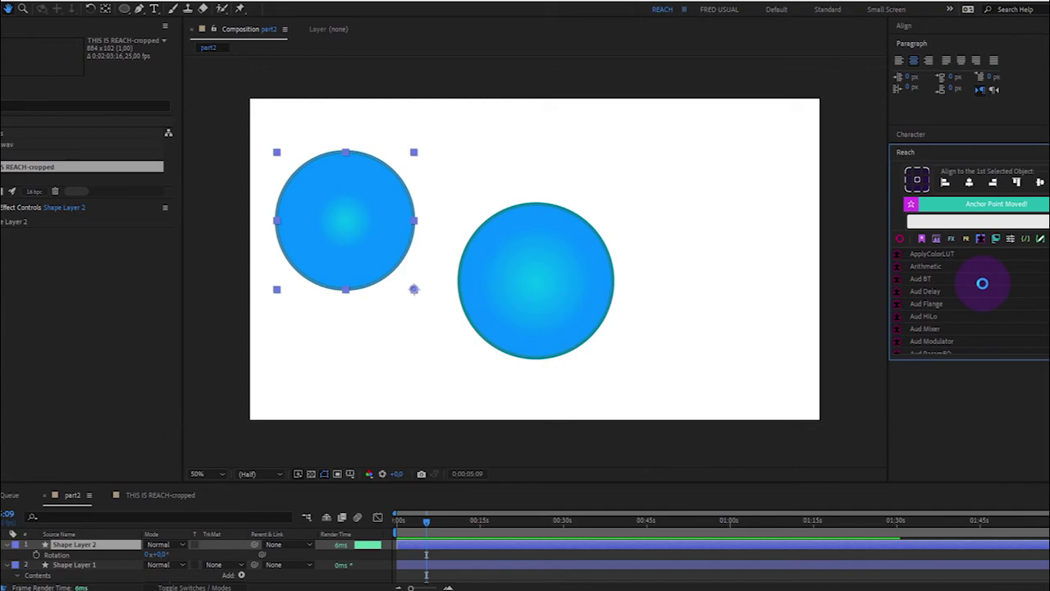
pyautogui.scroll(-8, 982, 283)
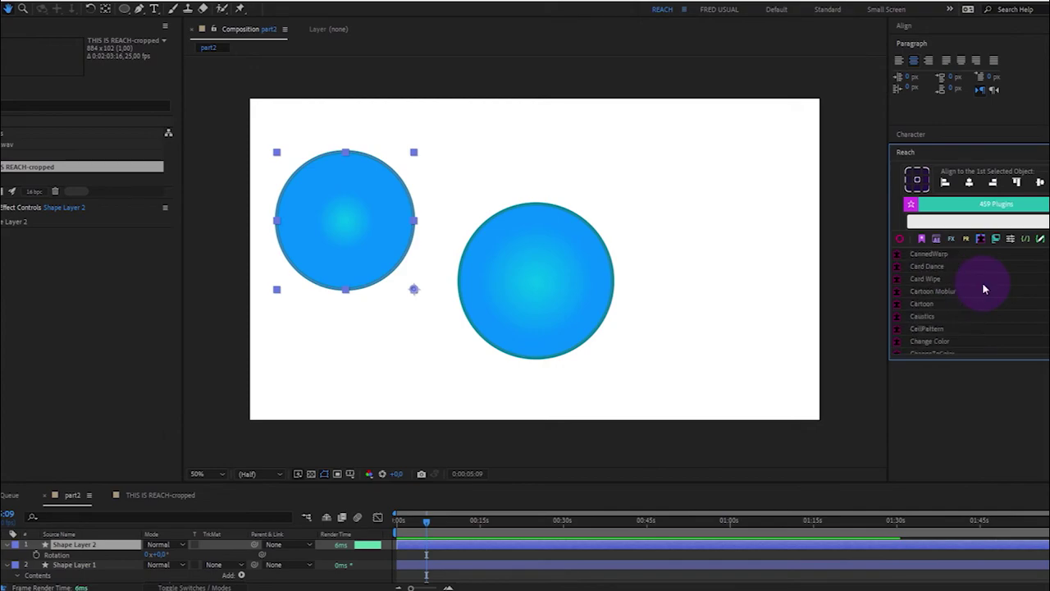
pyautogui.scroll(-6, 983, 289)
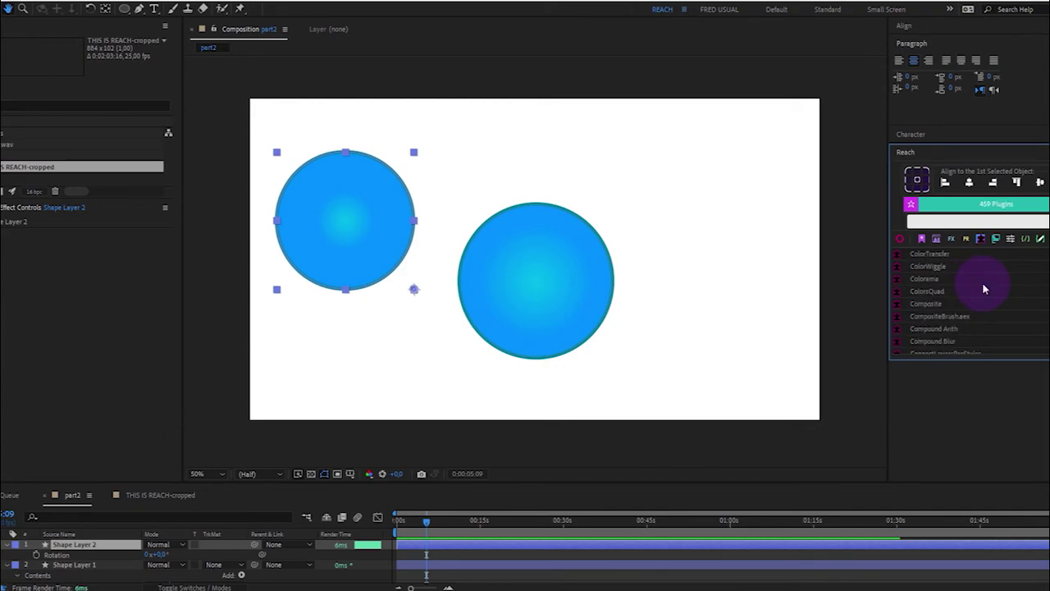
pyautogui.scroll(-4, 985, 289)
# Search 'cc toner' in Reach, then apply and remove CC Toner on the left circle twice
pyautogui.click(959, 221)
pyautogui.write('cc toner')
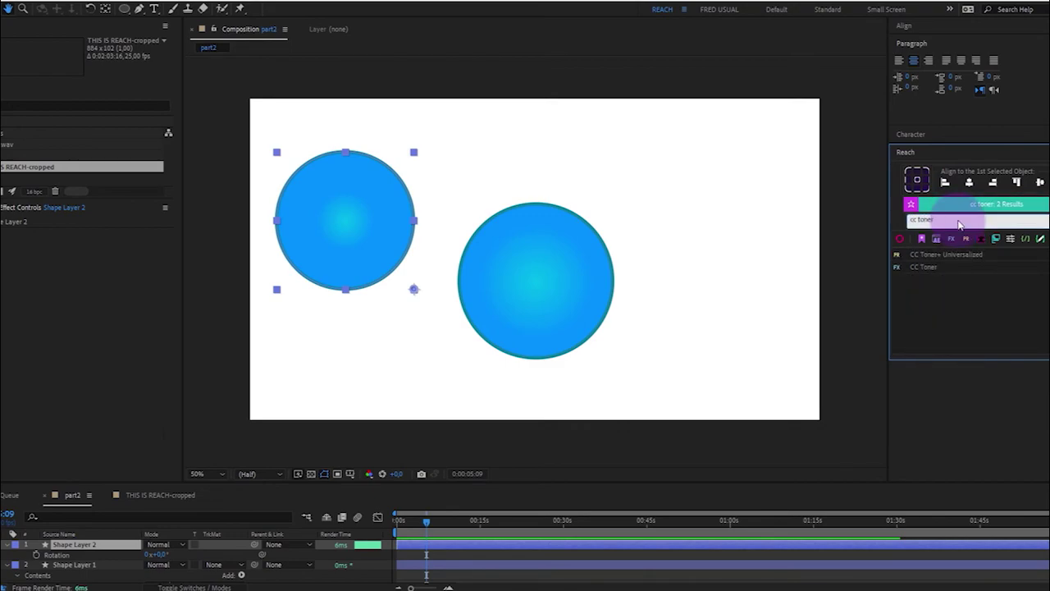
pyautogui.click(932, 263)
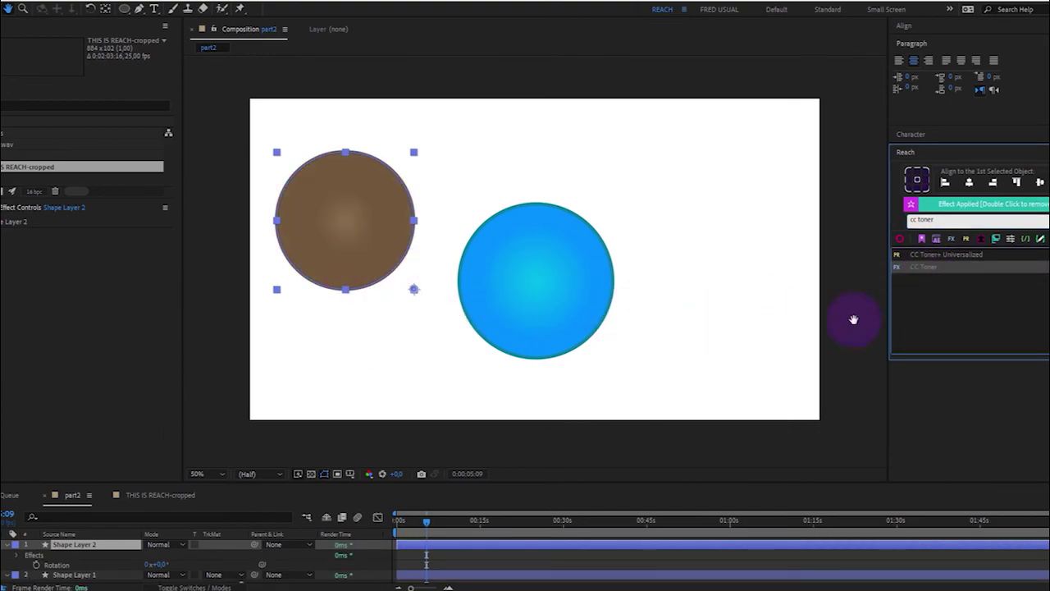
pyautogui.click(935, 267)
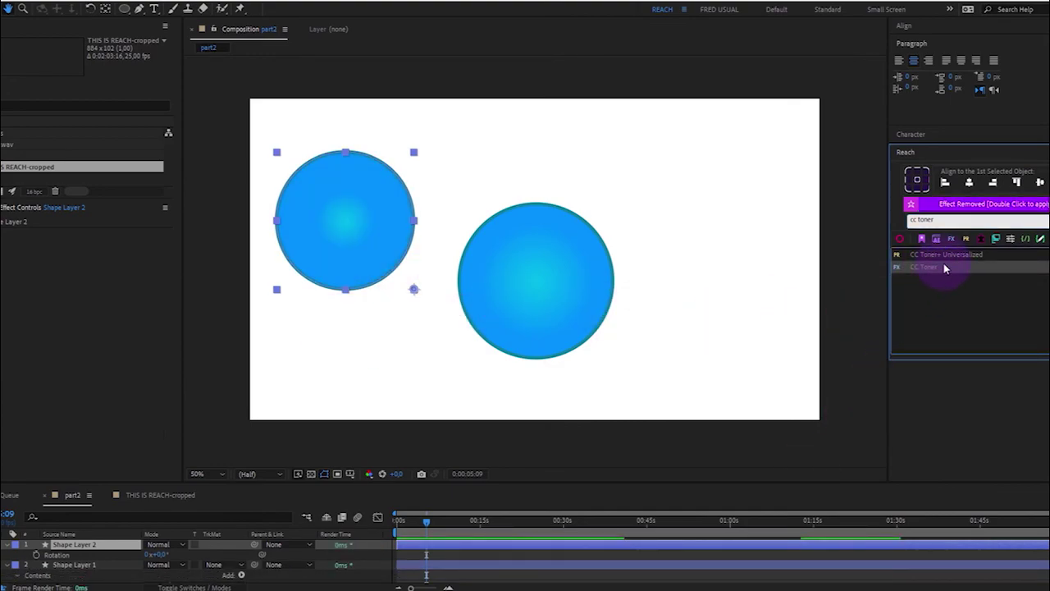
pyautogui.click(940, 267)
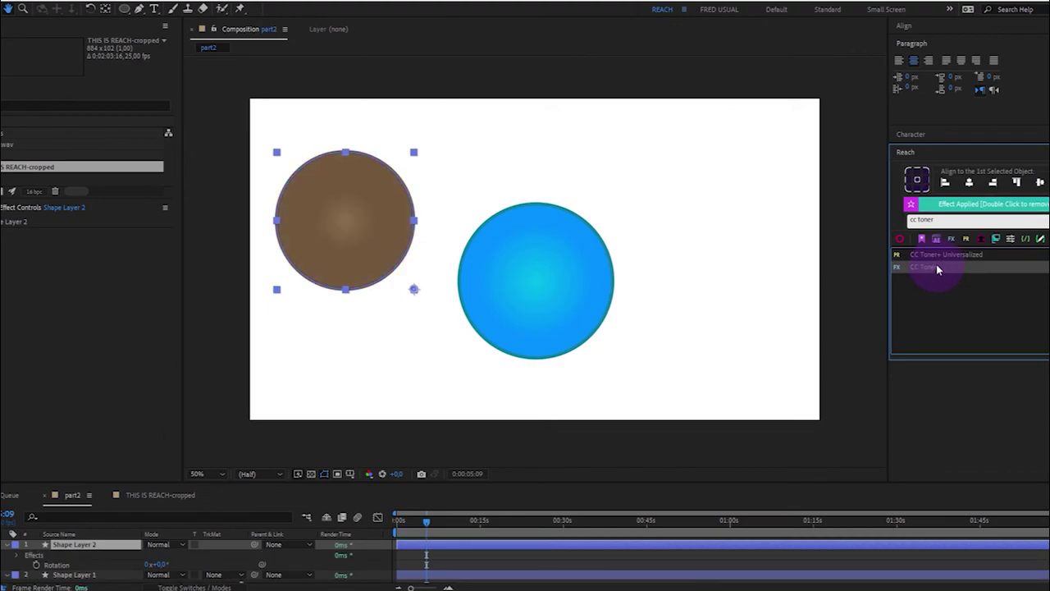
pyautogui.click(937, 270)
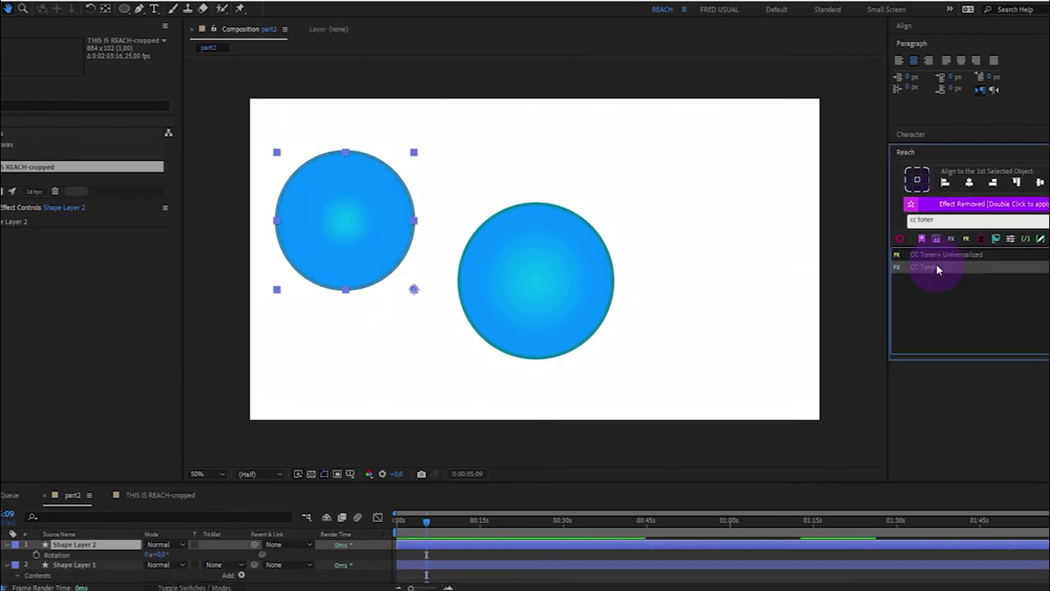
# Run the 3Dto2D_v1.2 script from Reach's scripts list and dismiss its dialog
pyautogui.click(998, 239)
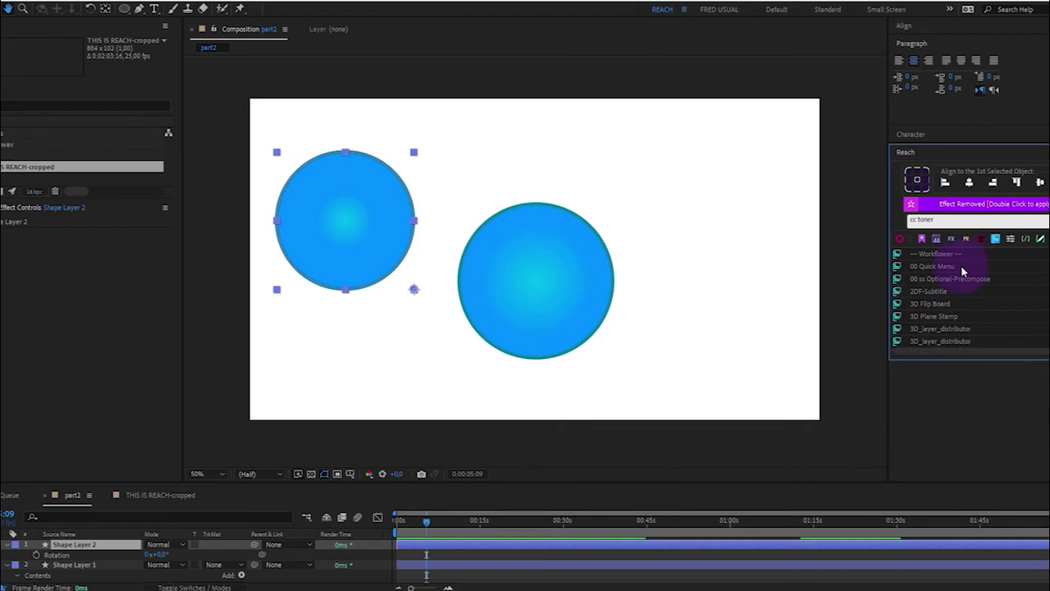
pyautogui.scroll(-3, 947, 299)
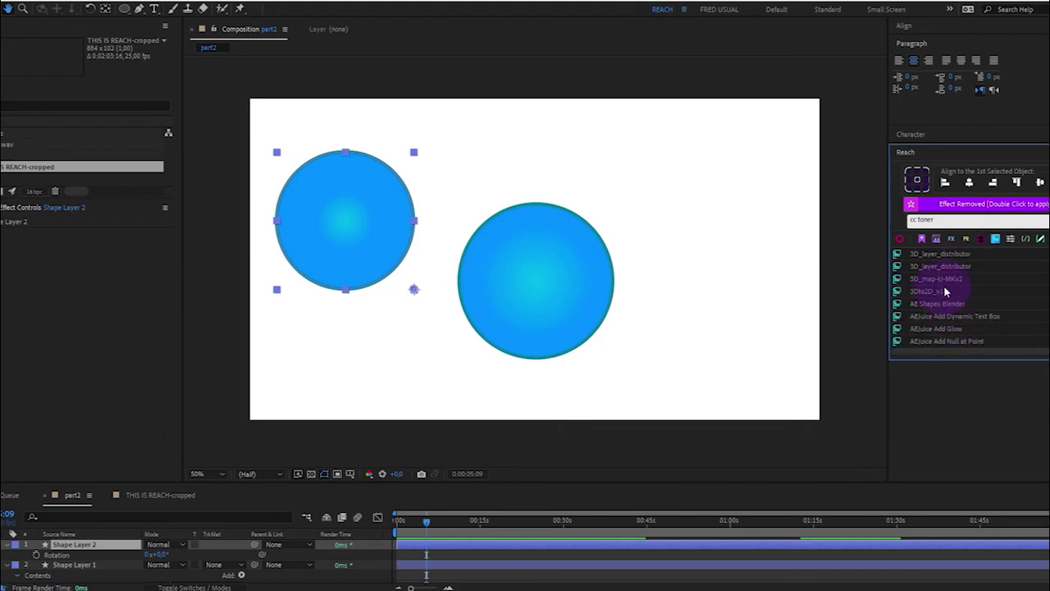
pyautogui.doubleClick(943, 285)
pyautogui.click(73, 443)
# Dock the 3Dto2D panel above Effect Controls, collapse it, and close it
pyautogui.moveTo(74, 443); pyautogui.dragTo(87, 219)
pyautogui.moveTo(79, 282); pyautogui.dragTo(74, 204)
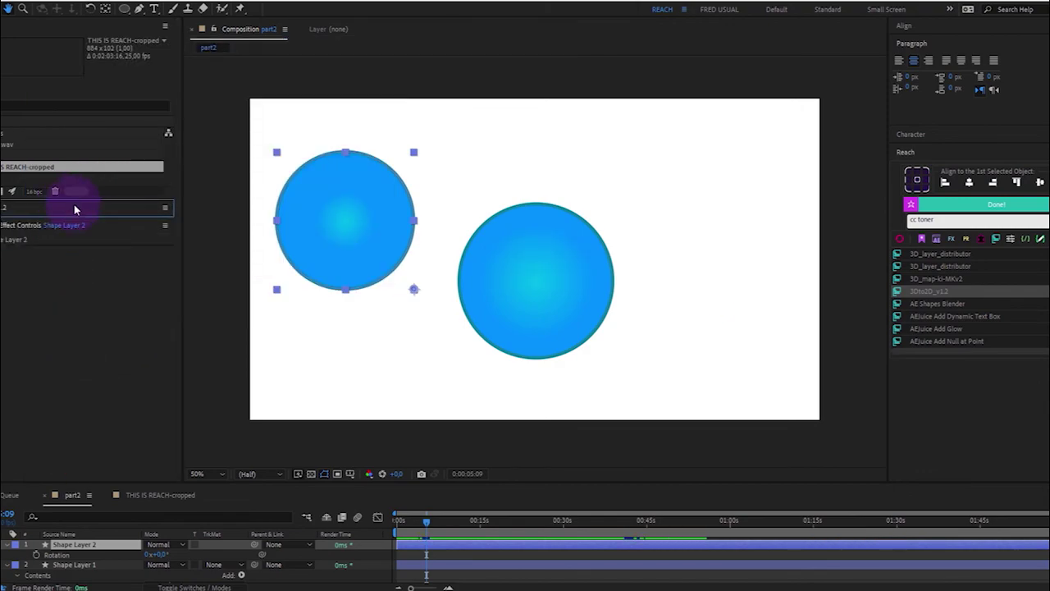
pyautogui.click(918, 316)
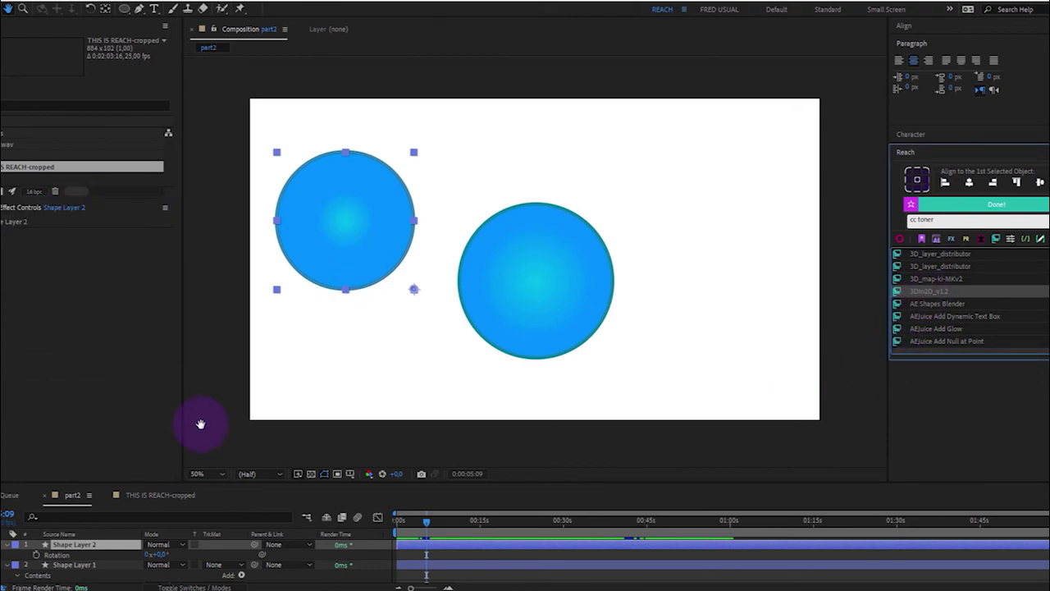